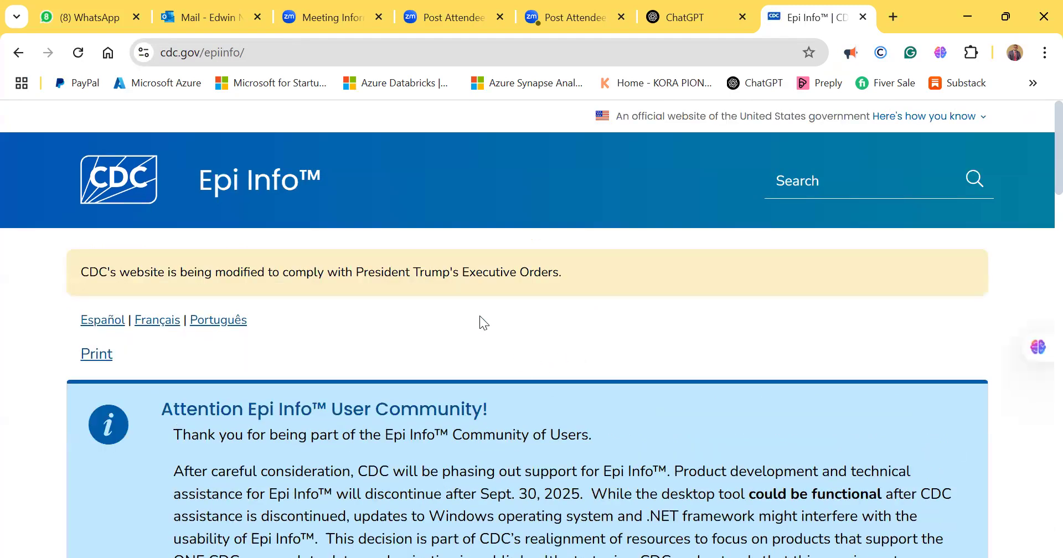
- Read the notice to the Epi Info user community about the phase-out of support on the Epi Info home page
{"action": "scroll", "coordinate": [449, 308], "scroll_direction": "down", "scroll_amount": 1}
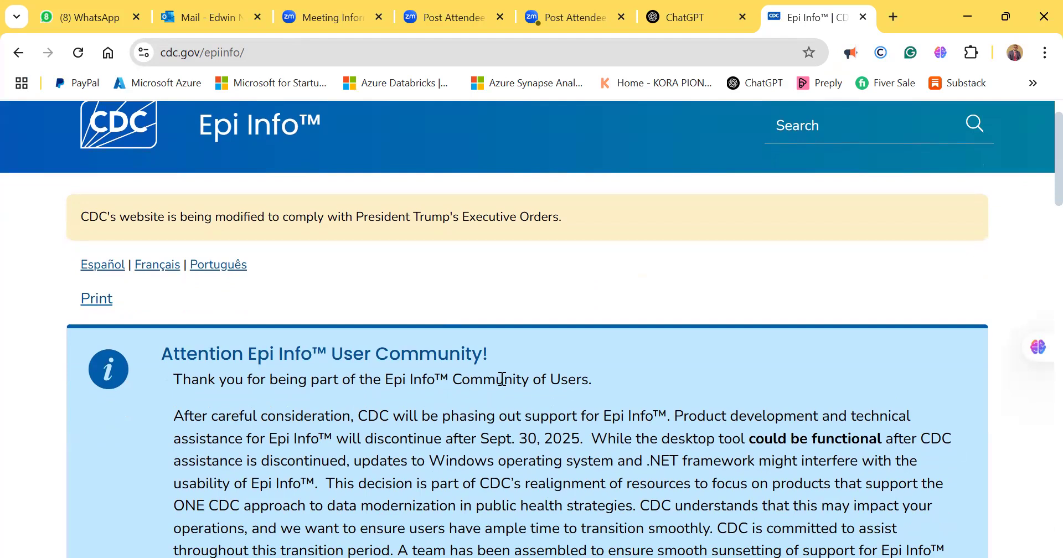
{"action": "scroll", "coordinate": [500, 373], "scroll_direction": "down", "scroll_amount": 2}
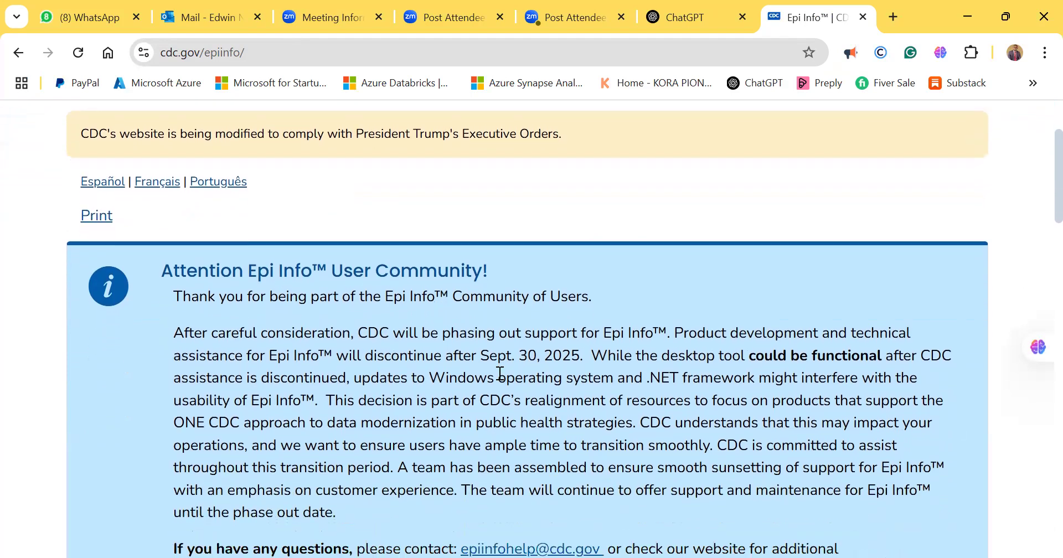
{"action": "scroll", "coordinate": [501, 374], "scroll_direction": "down", "scroll_amount": 1}
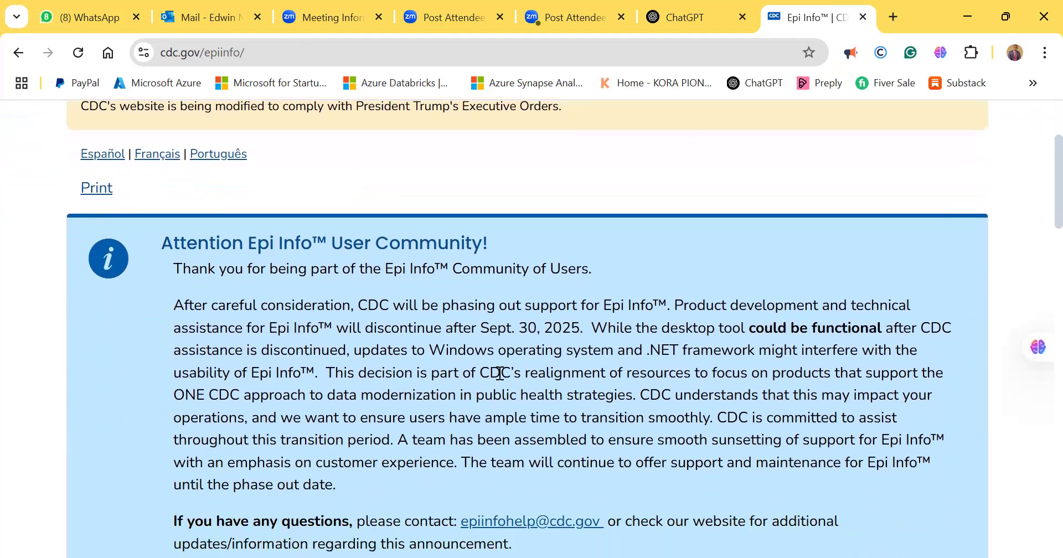
{"action": "scroll", "coordinate": [423, 340], "scroll_direction": "down", "scroll_amount": 1}
{"action": "scroll", "coordinate": [344, 275], "scroll_direction": "up", "scroll_amount": 2}
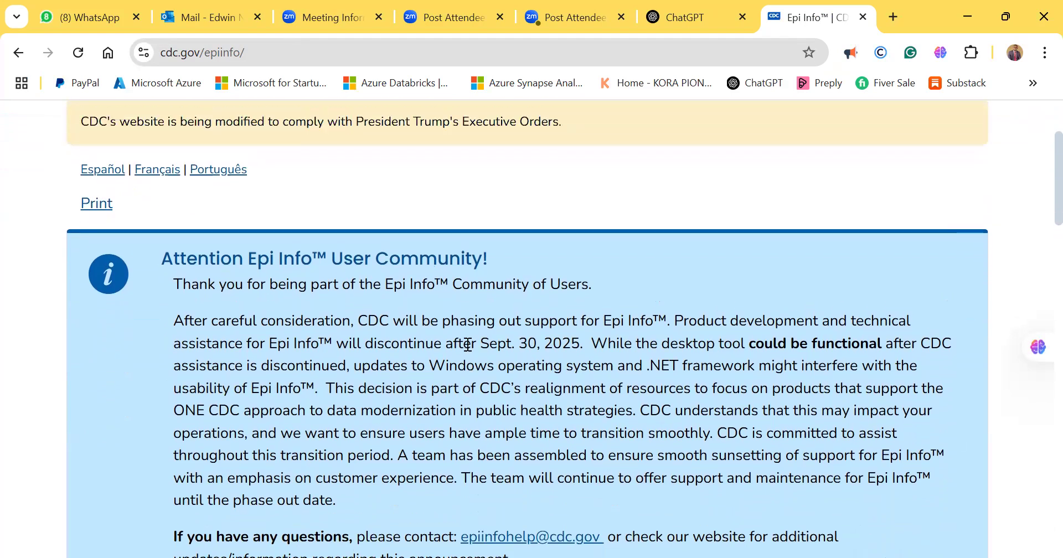
{"action": "scroll", "coordinate": [469, 326], "scroll_direction": "down", "scroll_amount": 3}
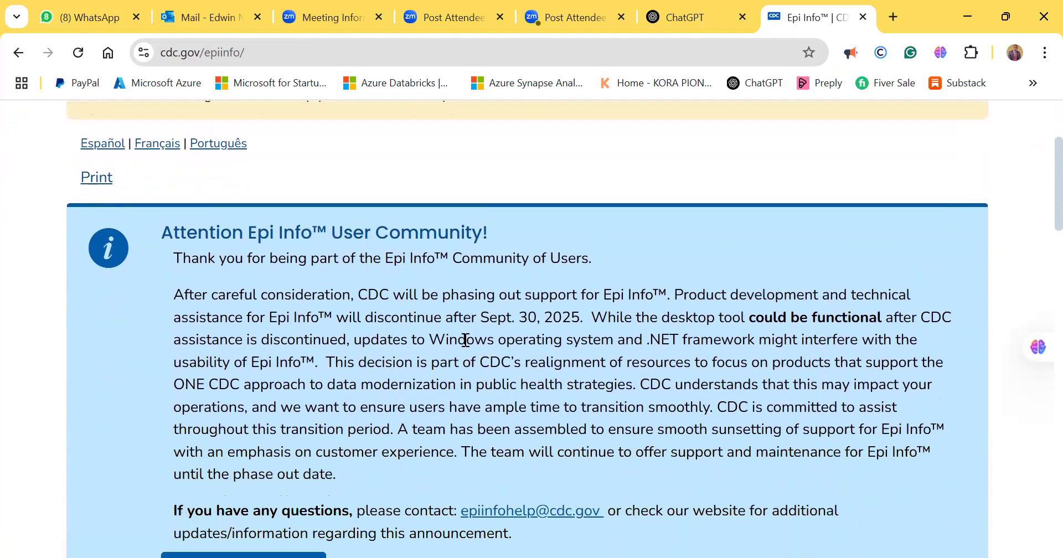
{"action": "scroll", "coordinate": [421, 342], "scroll_direction": "down", "scroll_amount": 4}
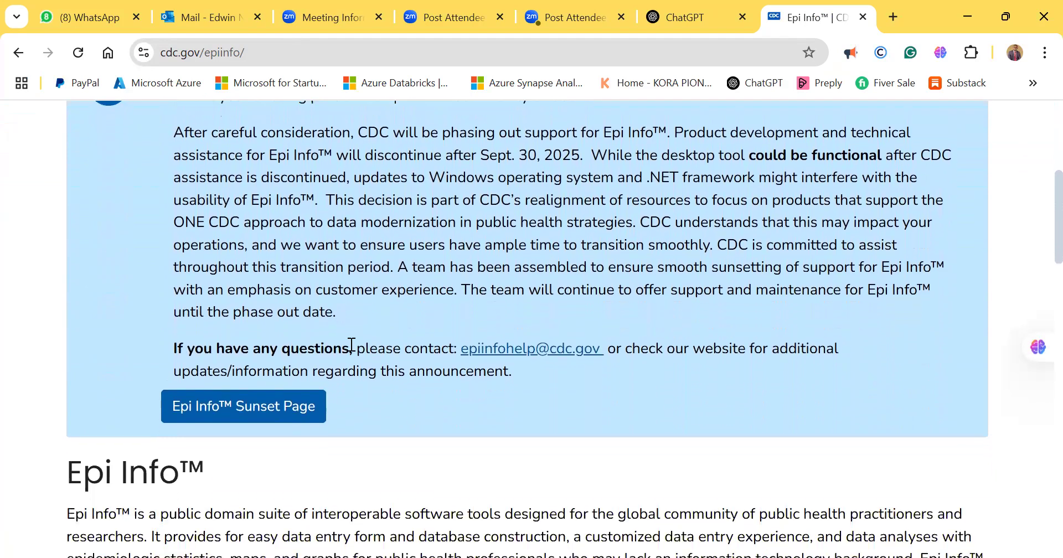
{"action": "scroll", "coordinate": [352, 344], "scroll_direction": "up", "scroll_amount": 6}
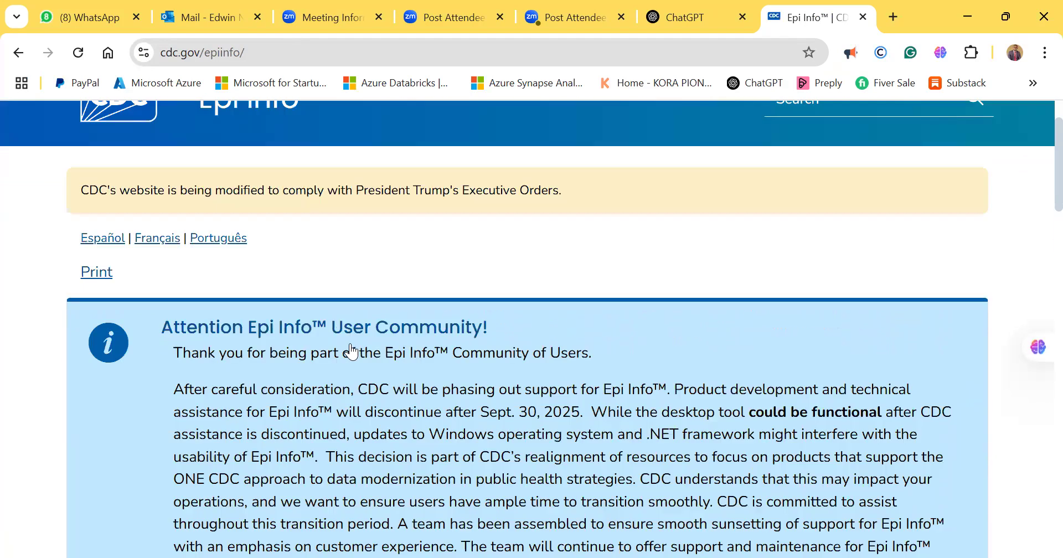
{"action": "scroll", "coordinate": [351, 351], "scroll_direction": "up", "scroll_amount": 1}
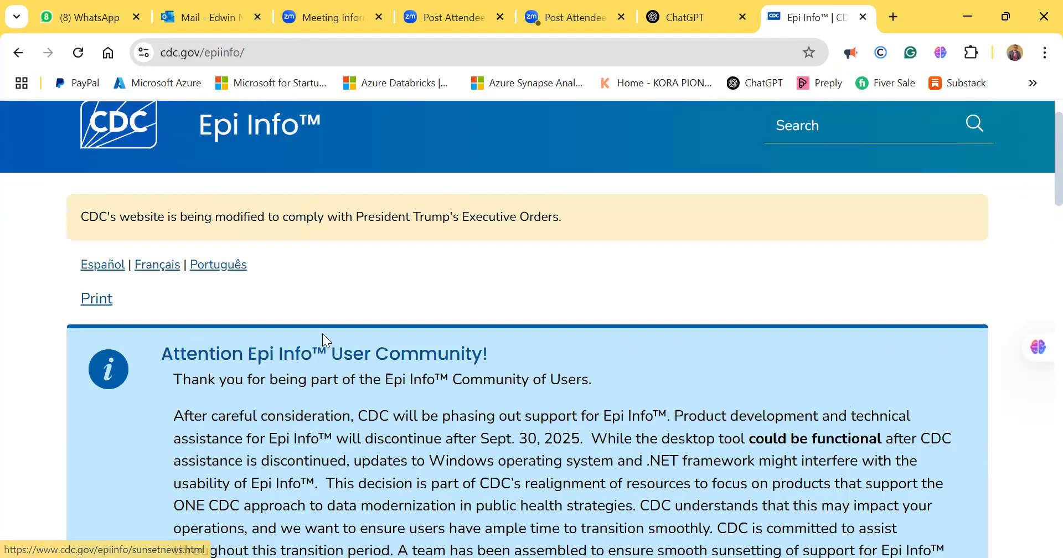
{"action": "scroll", "coordinate": [323, 335], "scroll_direction": "down", "scroll_amount": 3}
{"action": "scroll", "coordinate": [324, 335], "scroll_direction": "down", "scroll_amount": 2}
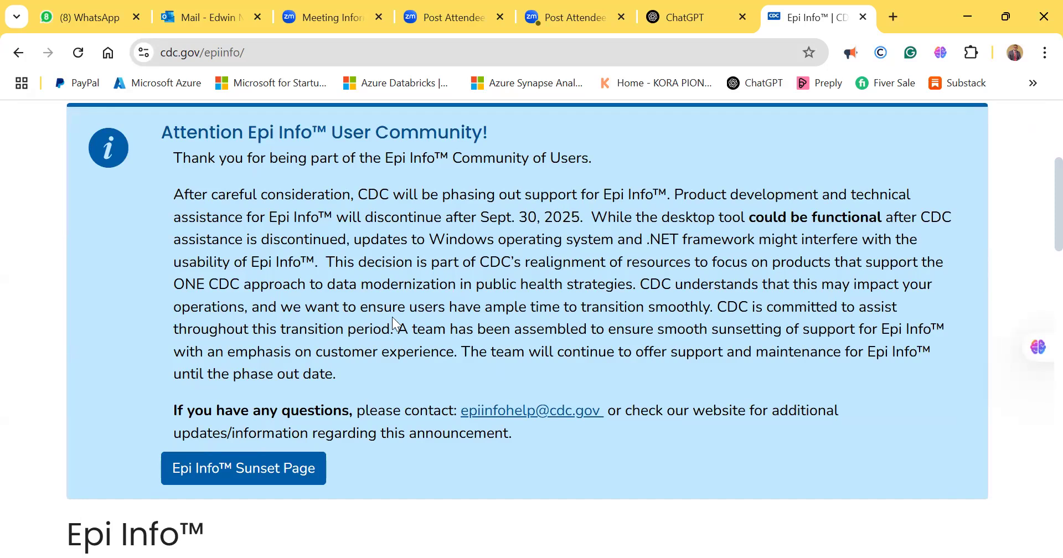
{"action": "scroll", "coordinate": [388, 322], "scroll_direction": "down", "scroll_amount": 1}
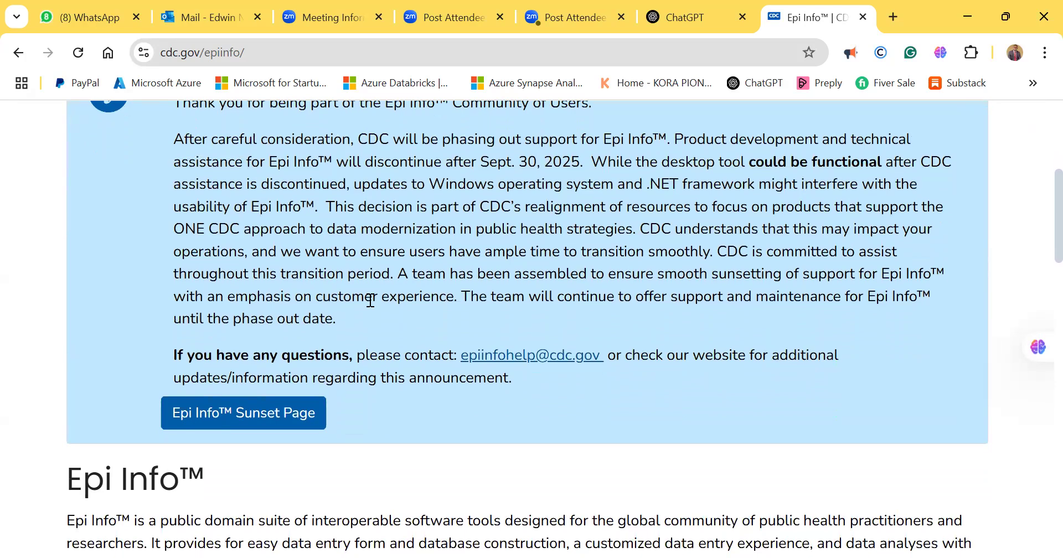
- Examine the Epi Info description and the summaries of the Windows and Web editions on the home page
{"action": "scroll", "coordinate": [376, 337], "scroll_direction": "down", "scroll_amount": 4}
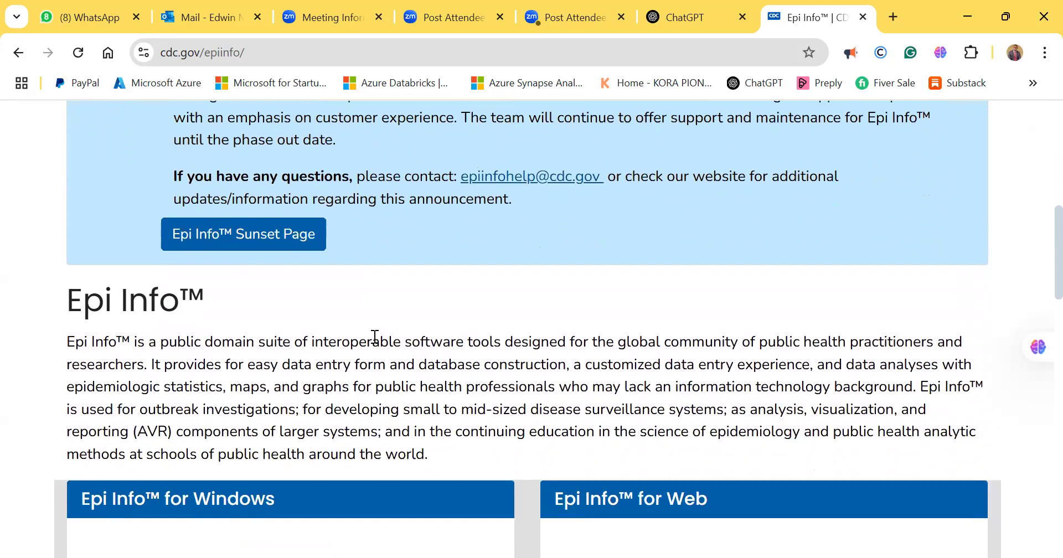
{"action": "scroll", "coordinate": [375, 337], "scroll_direction": "down", "scroll_amount": 2}
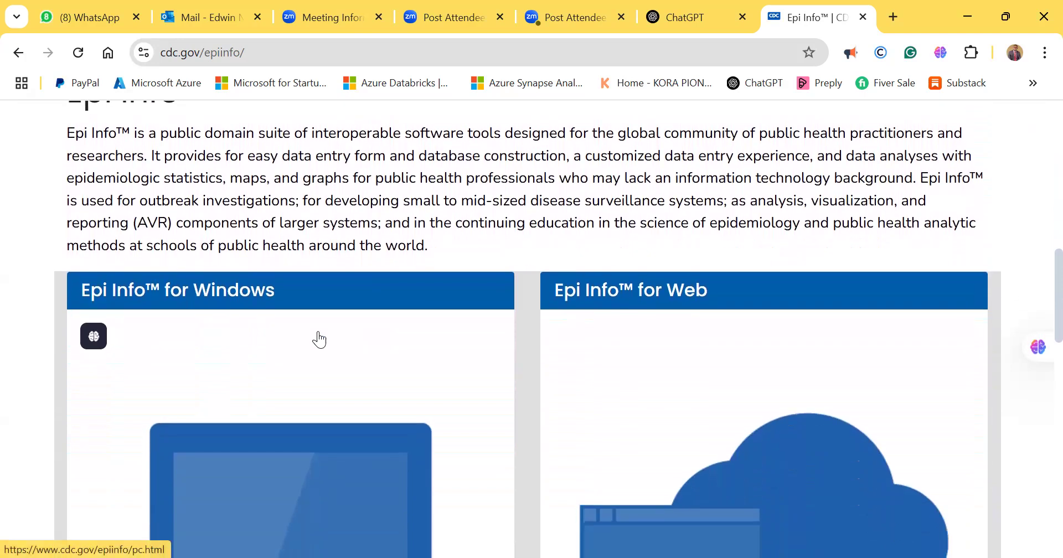
{"action": "scroll", "coordinate": [258, 306], "scroll_direction": "down", "scroll_amount": 1}
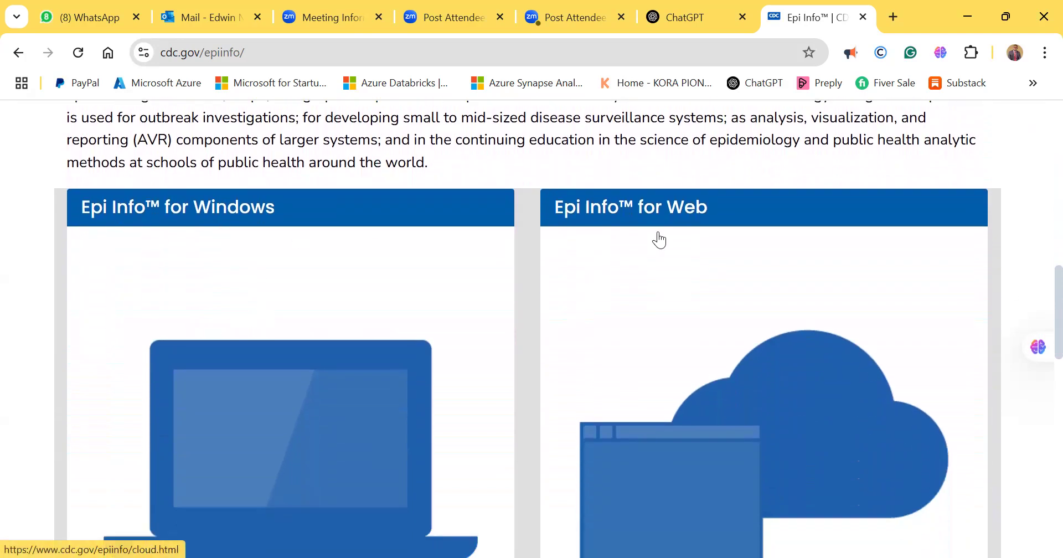
{"action": "scroll", "coordinate": [513, 257], "scroll_direction": "down", "scroll_amount": 2}
{"action": "scroll", "coordinate": [398, 272], "scroll_direction": "down", "scroll_amount": 4}
{"action": "scroll", "coordinate": [393, 267], "scroll_direction": "down", "scroll_amount": 3}
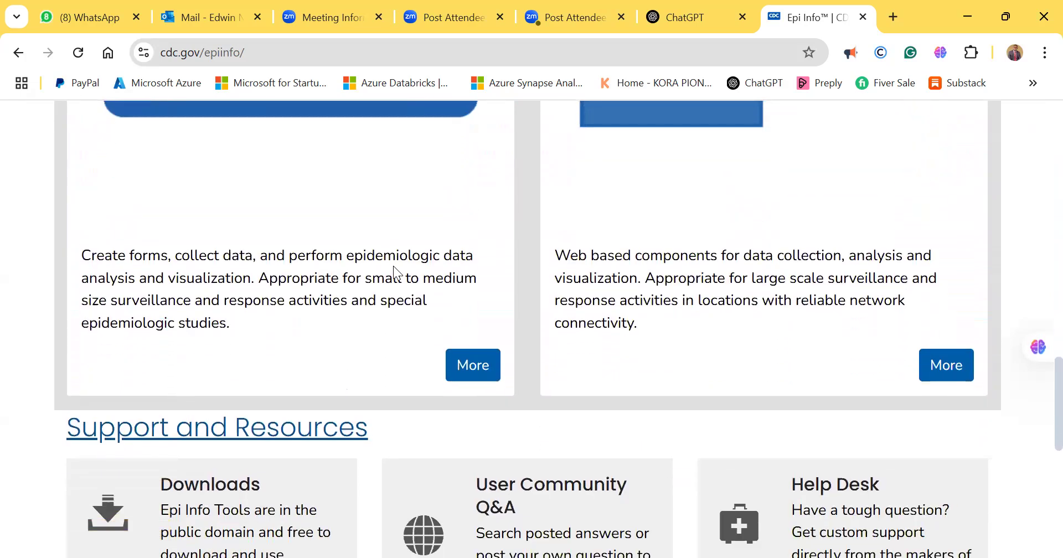
{"action": "scroll", "coordinate": [394, 271], "scroll_direction": "up", "scroll_amount": 6}
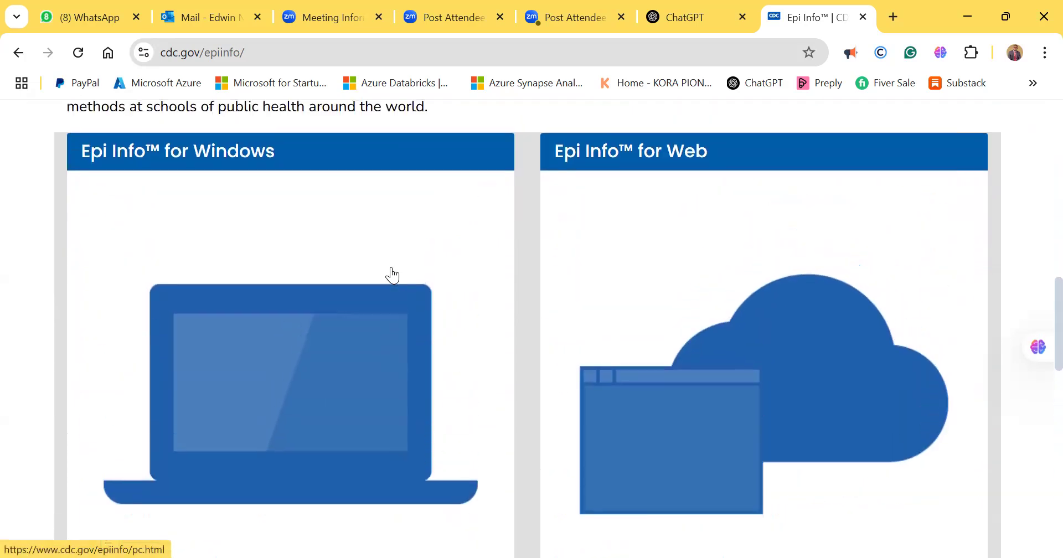
{"action": "scroll", "coordinate": [391, 267], "scroll_direction": "down", "scroll_amount": 9}
{"action": "scroll", "coordinate": [391, 267], "scroll_direction": "up", "scroll_amount": 9}
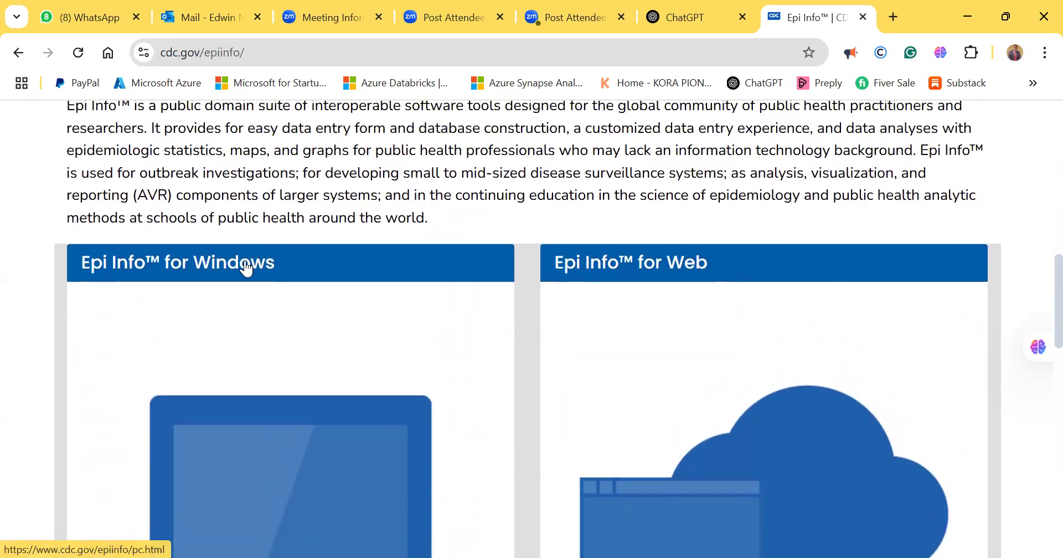
- Open the Epi Info for Windows page and find its Version 7.2 ZIP download section
{"action": "left_click", "coordinate": [242, 273]}
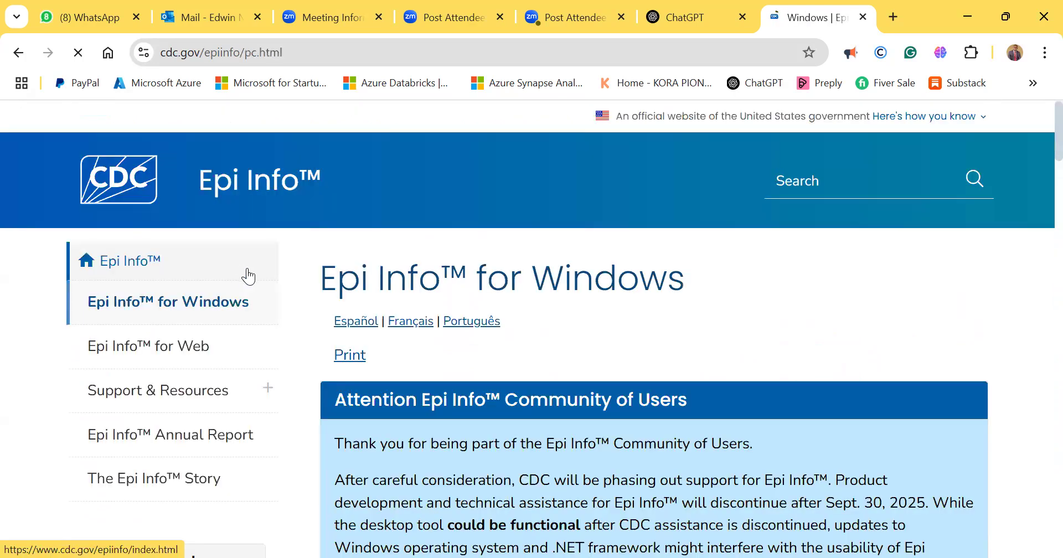
{"action": "scroll", "coordinate": [391, 305], "scroll_direction": "down", "scroll_amount": 5}
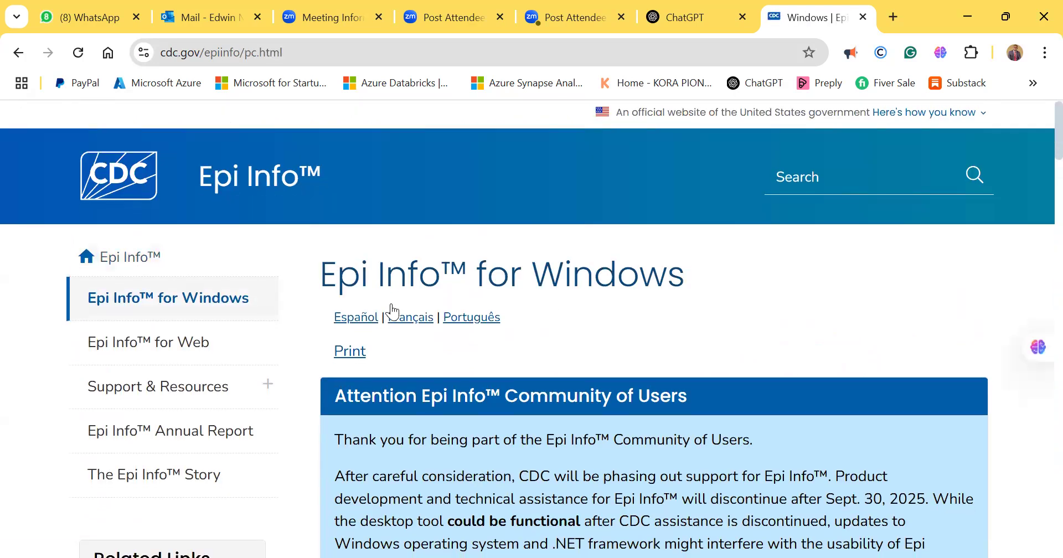
{"action": "scroll", "coordinate": [392, 304], "scroll_direction": "down", "scroll_amount": 9}
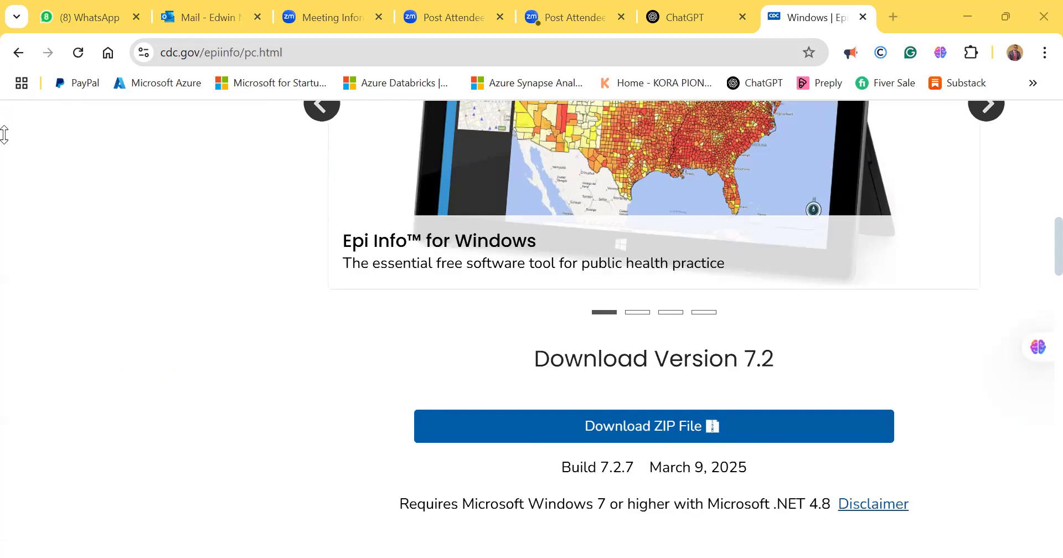
- Switch to File Explorer and inspect the Epi_Info_7 ZIP archive and its Epi Info 7 subfolder, returning to the folder that holds the archive
{"action": "key", "text": "alt+Tab"}
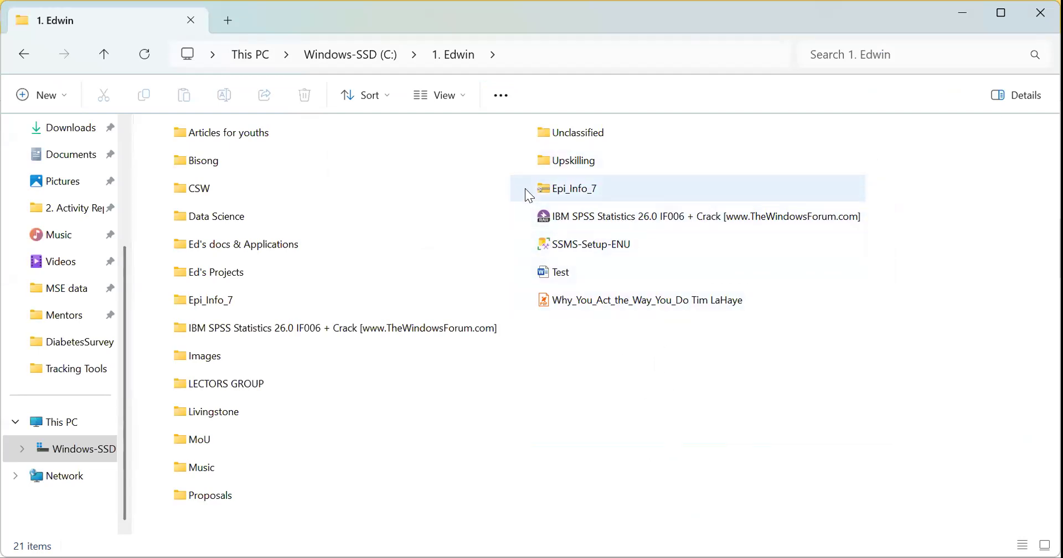
{"action": "mouse_move", "coordinate": [597, 191]}
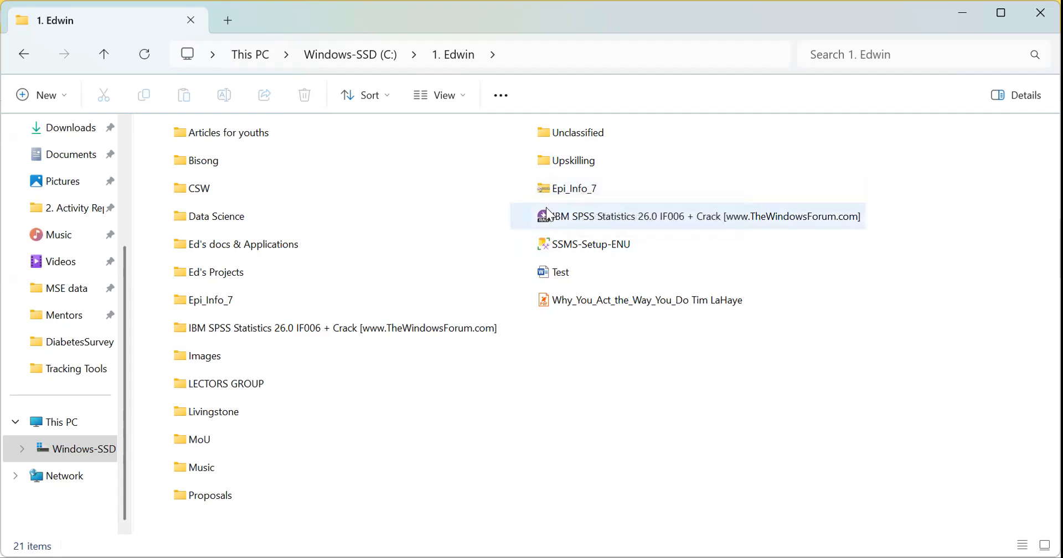
{"action": "double_click", "coordinate": [568, 194]}
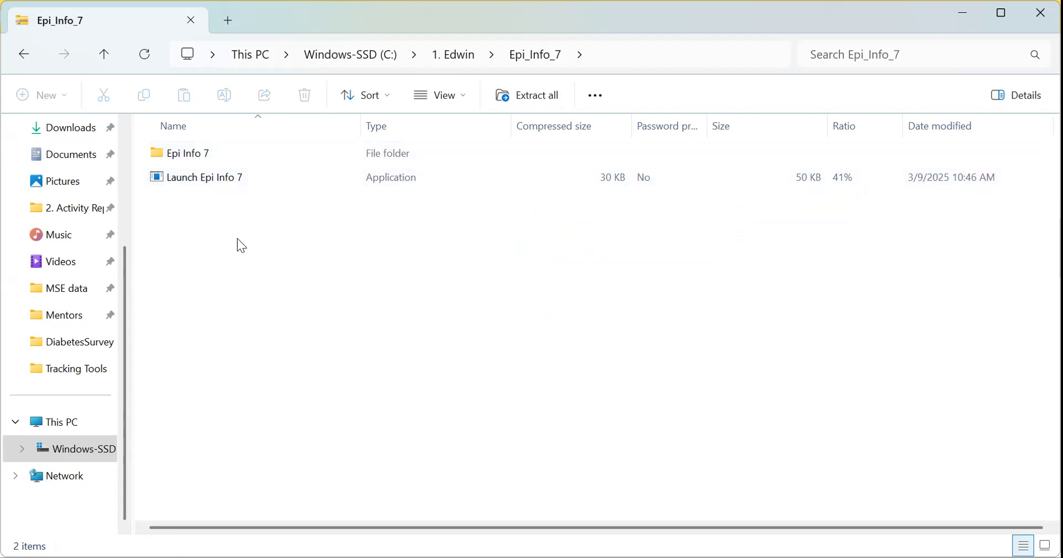
{"action": "left_click_drag", "start_coordinate": [224, 223], "coordinate": [194, 167]}
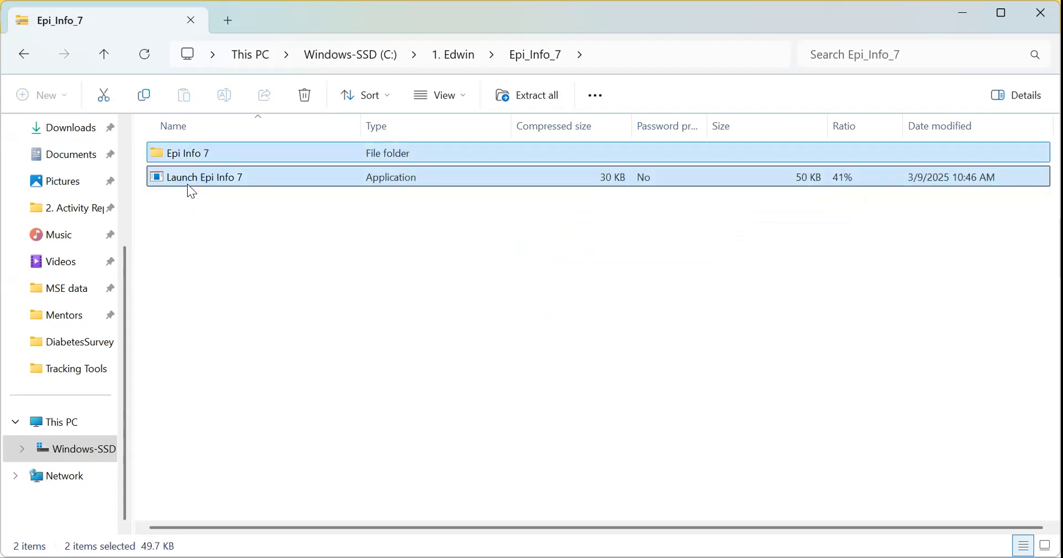
{"action": "right_click", "coordinate": [187, 172]}
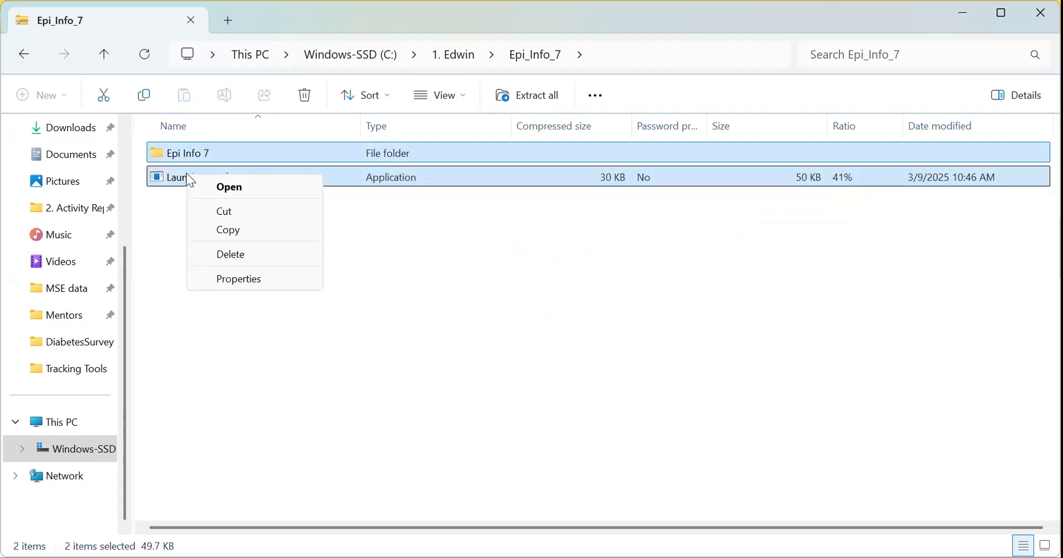
{"action": "left_click", "coordinate": [168, 211]}
{"action": "double_click", "coordinate": [207, 153]}
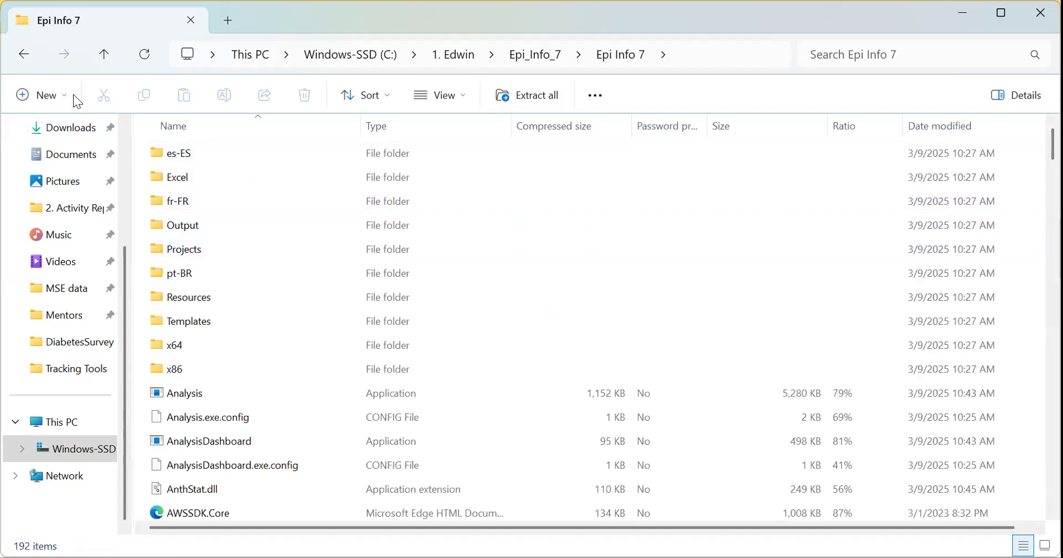
{"action": "left_click", "coordinate": [100, 60]}
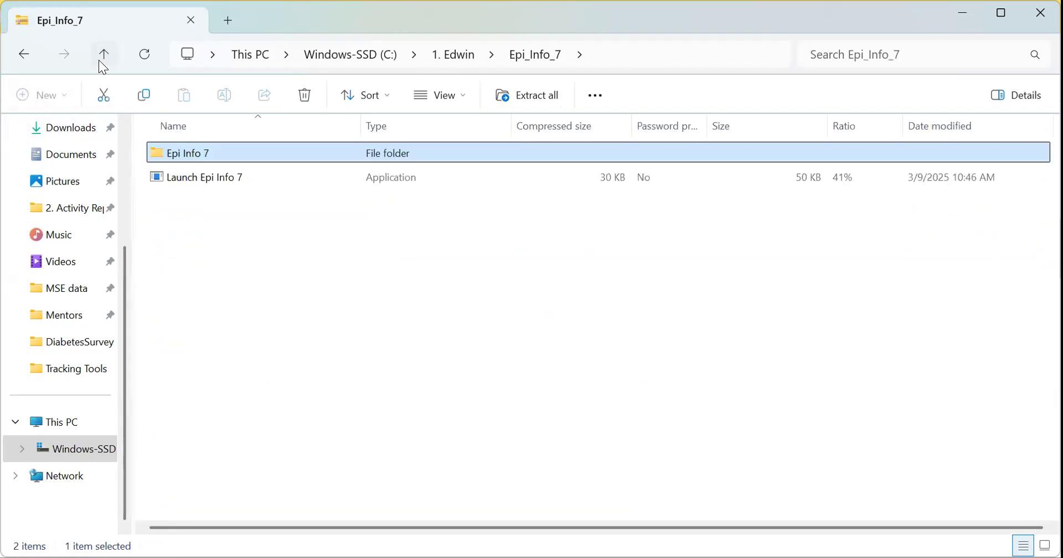
{"action": "left_click", "coordinate": [99, 60]}
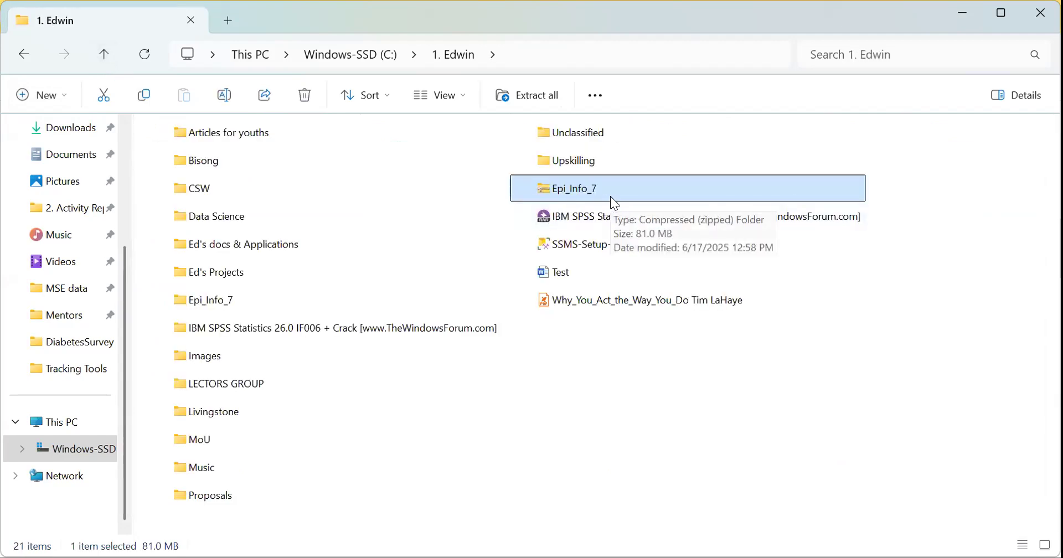
- Open the extracted Epi_Info_7 folder and look through the files in its Epi Info 7 subfolder
{"action": "left_click", "coordinate": [223, 303]}
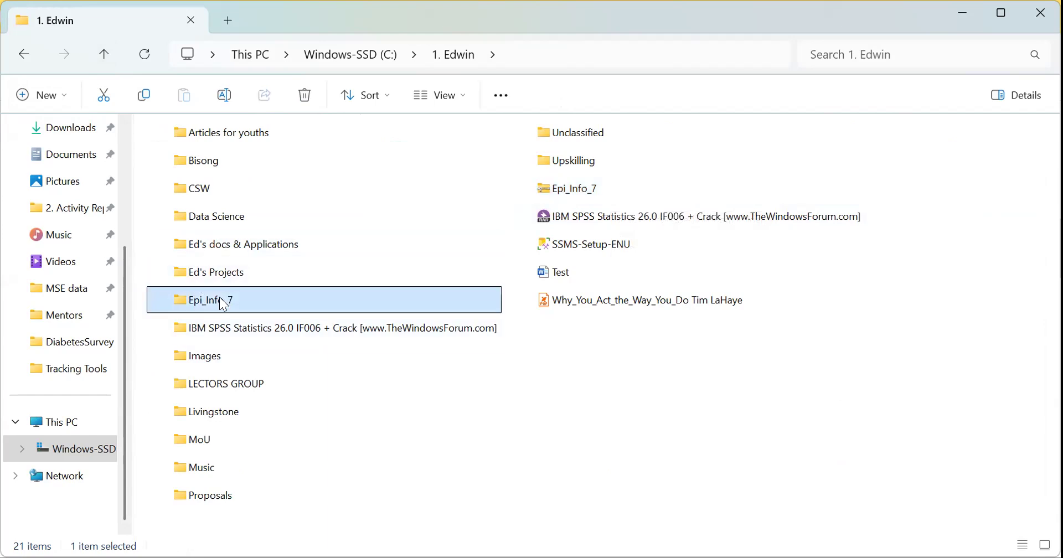
{"action": "double_click", "coordinate": [219, 297]}
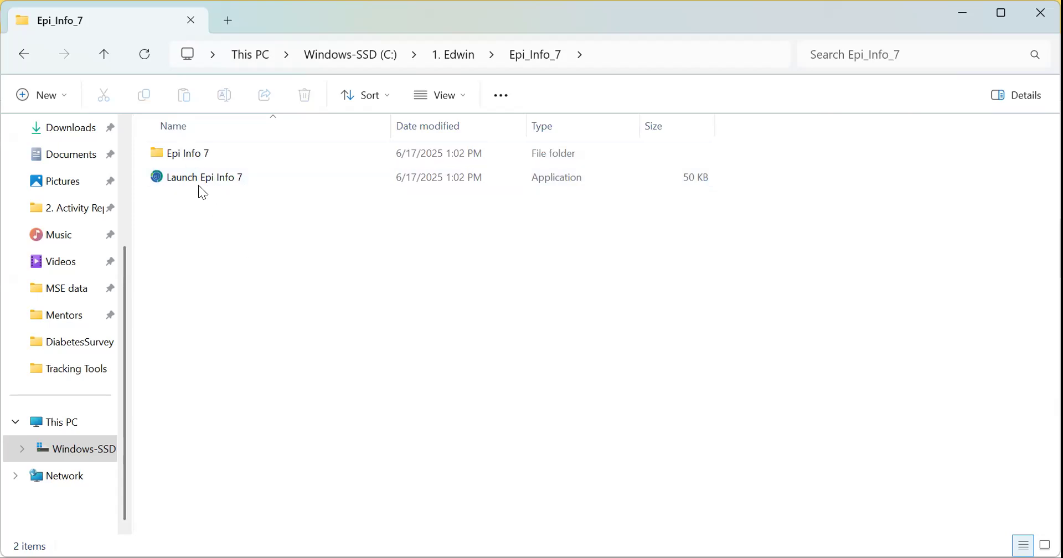
{"action": "double_click", "coordinate": [200, 157]}
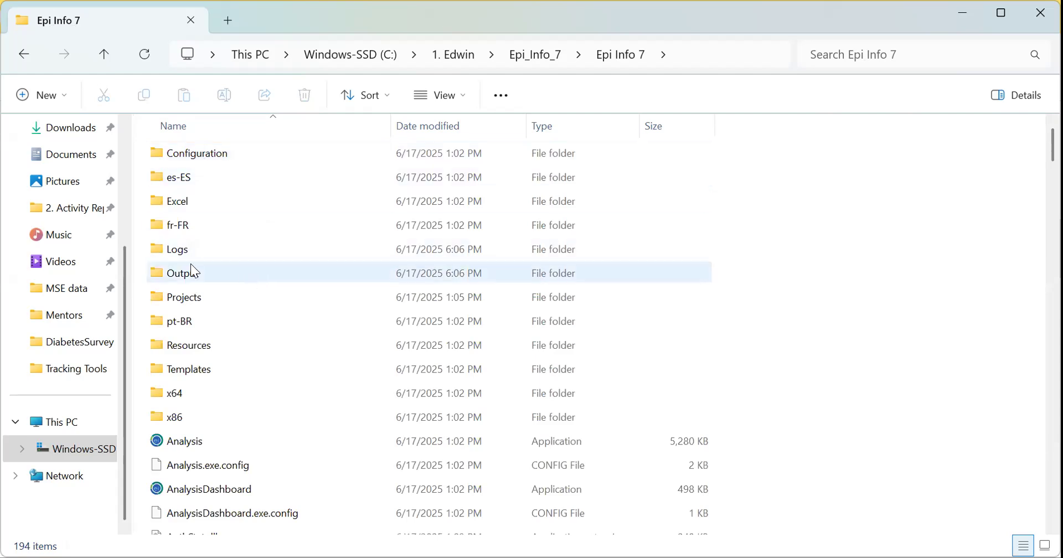
{"action": "scroll", "coordinate": [223, 282], "scroll_direction": "down", "scroll_amount": 2}
{"action": "scroll", "coordinate": [223, 281], "scroll_direction": "down", "scroll_amount": 3}
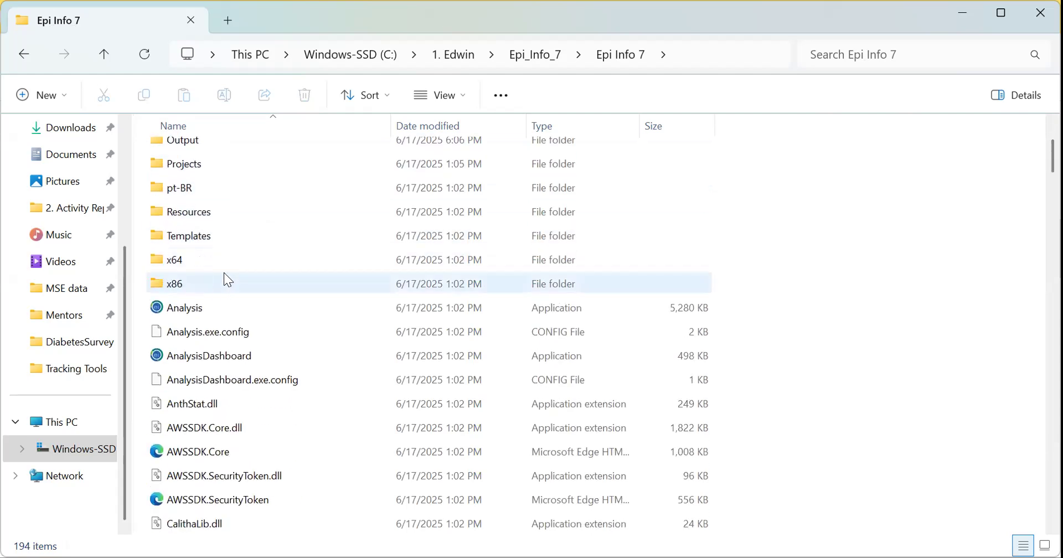
{"action": "scroll", "coordinate": [224, 273], "scroll_direction": "up", "scroll_amount": 2}
{"action": "scroll", "coordinate": [221, 272], "scroll_direction": "up", "scroll_amount": 2}
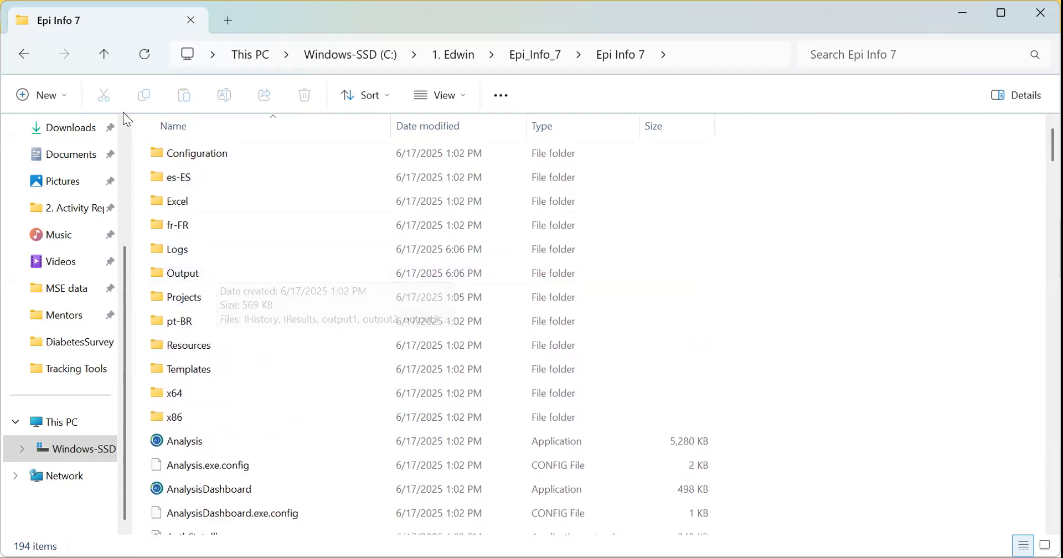
- Return to the extracted Epi_Info_7 folder and select the Launch Epi Info 7 application
{"action": "left_click", "coordinate": [102, 54]}
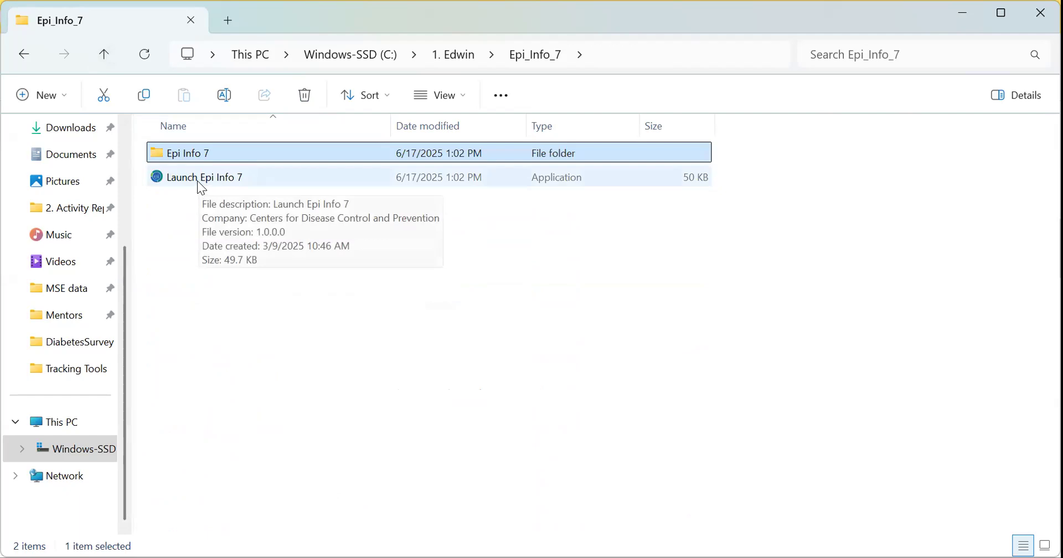
{"action": "left_click", "coordinate": [199, 182]}
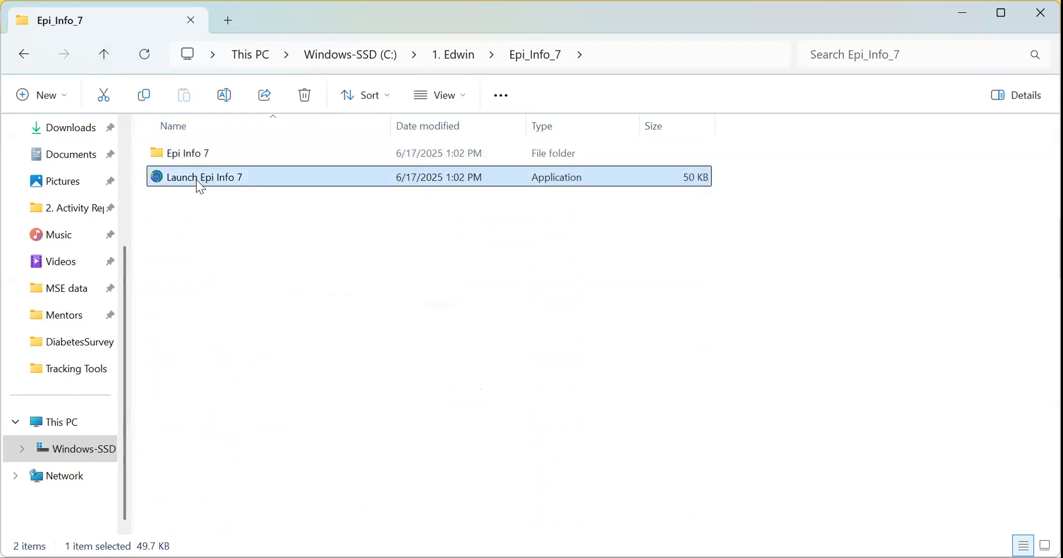
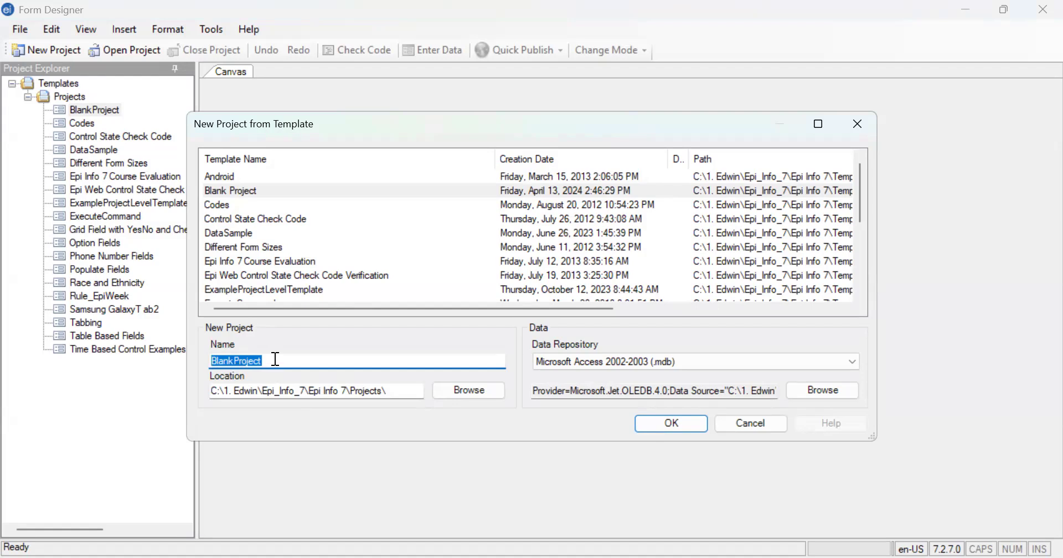
- Dismiss the new-project dialog and open the existing DiabetesSurvey.prj project from the DiabetesSurvey folder
{"action": "left_click", "coordinate": [276, 359]}
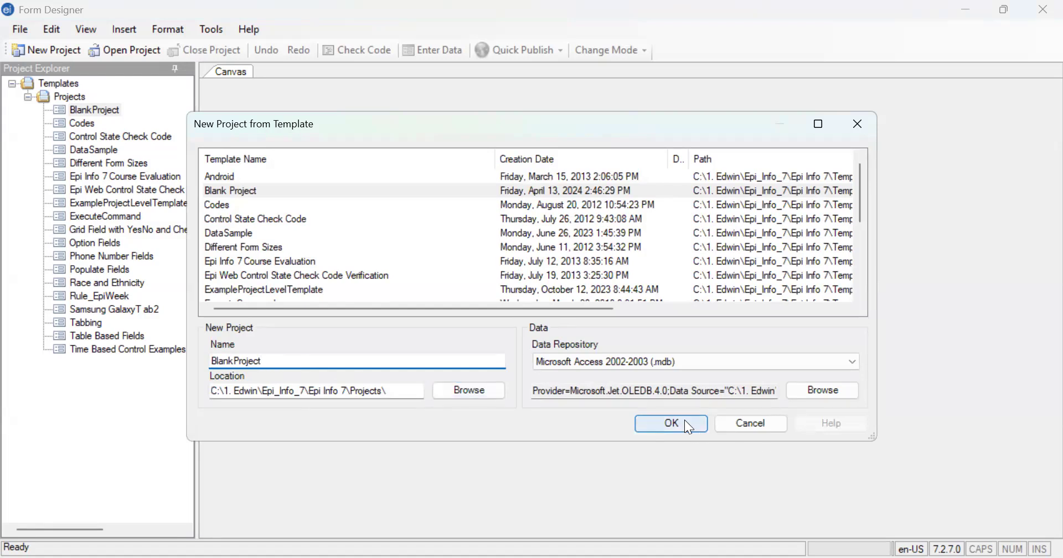
{"action": "left_click", "coordinate": [867, 132]}
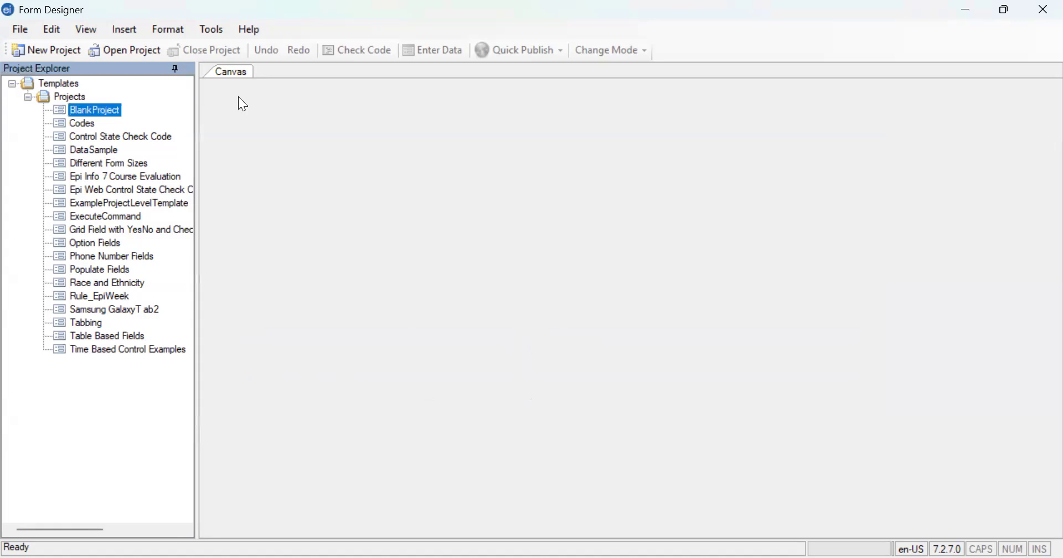
{"action": "left_click", "coordinate": [128, 51]}
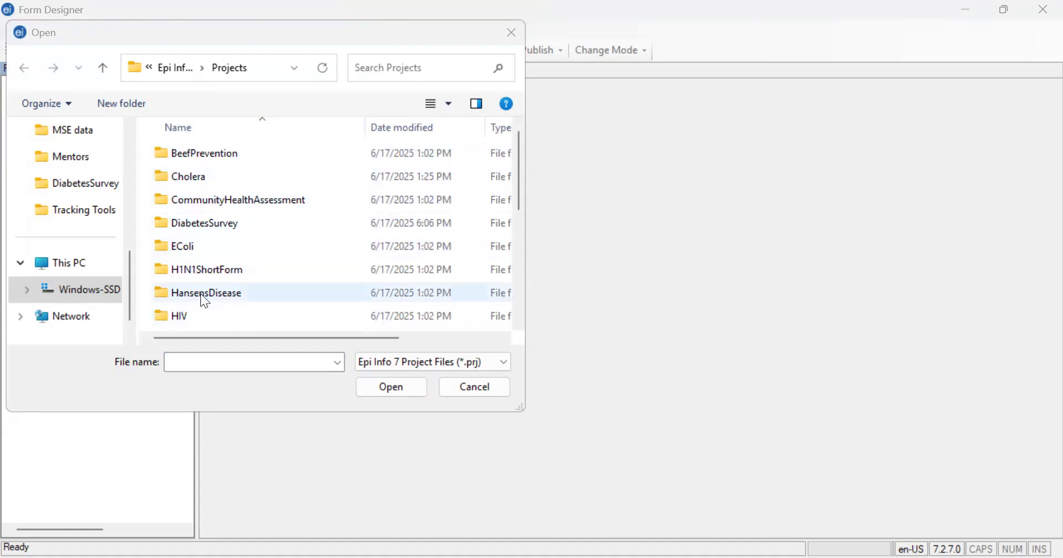
{"action": "scroll", "coordinate": [204, 302], "scroll_direction": "down", "scroll_amount": 2}
{"action": "scroll", "coordinate": [204, 302], "scroll_direction": "down", "scroll_amount": 1}
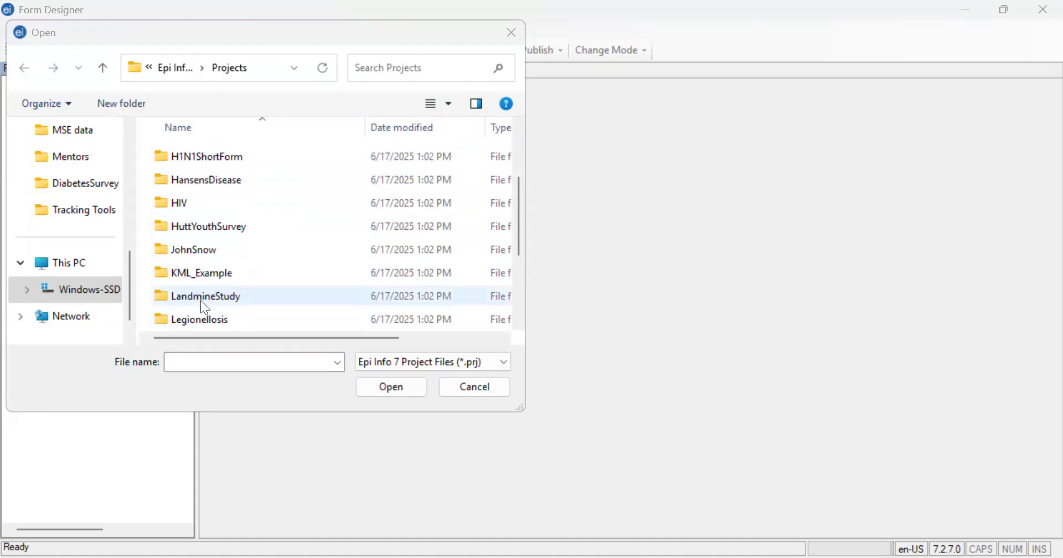
{"action": "scroll", "coordinate": [227, 294], "scroll_direction": "up", "scroll_amount": 2}
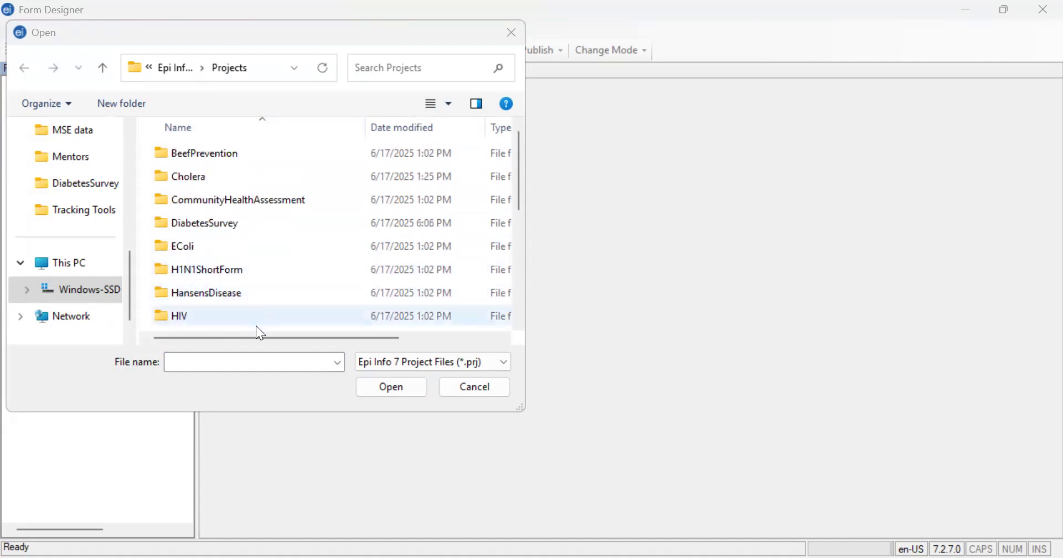
{"action": "left_click", "coordinate": [216, 230]}
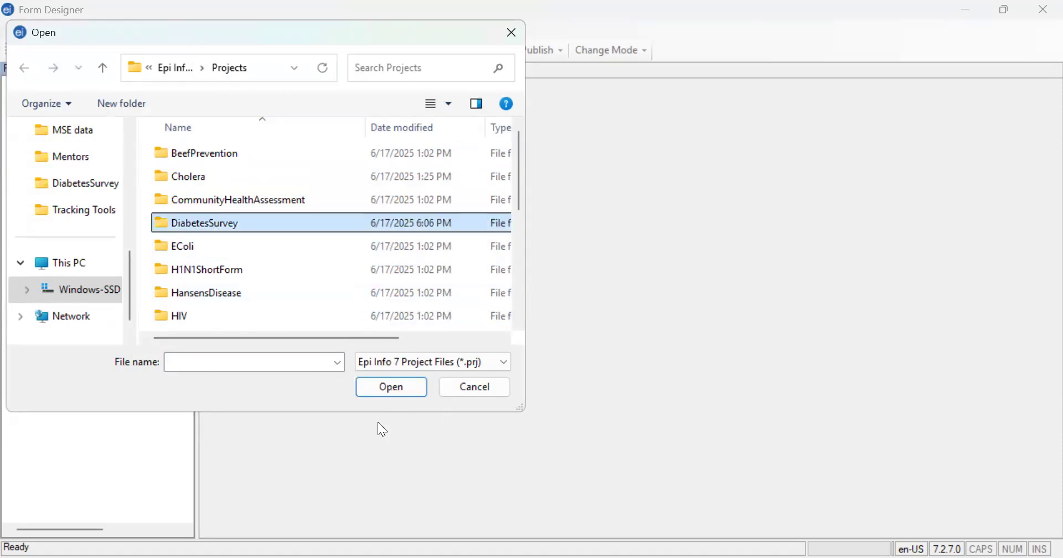
{"action": "left_click", "coordinate": [388, 395]}
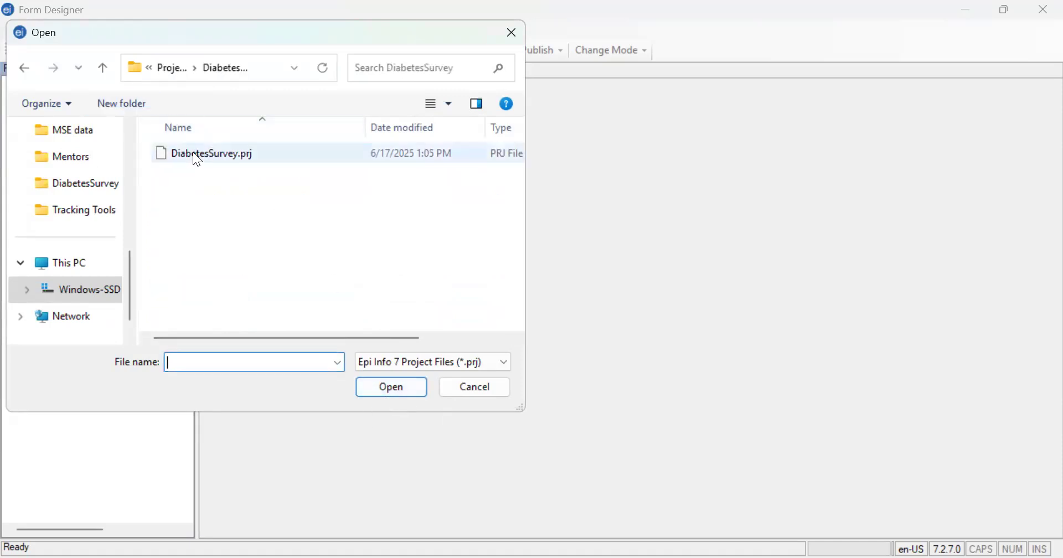
{"action": "left_click", "coordinate": [202, 154]}
{"action": "left_click", "coordinate": [394, 389]}
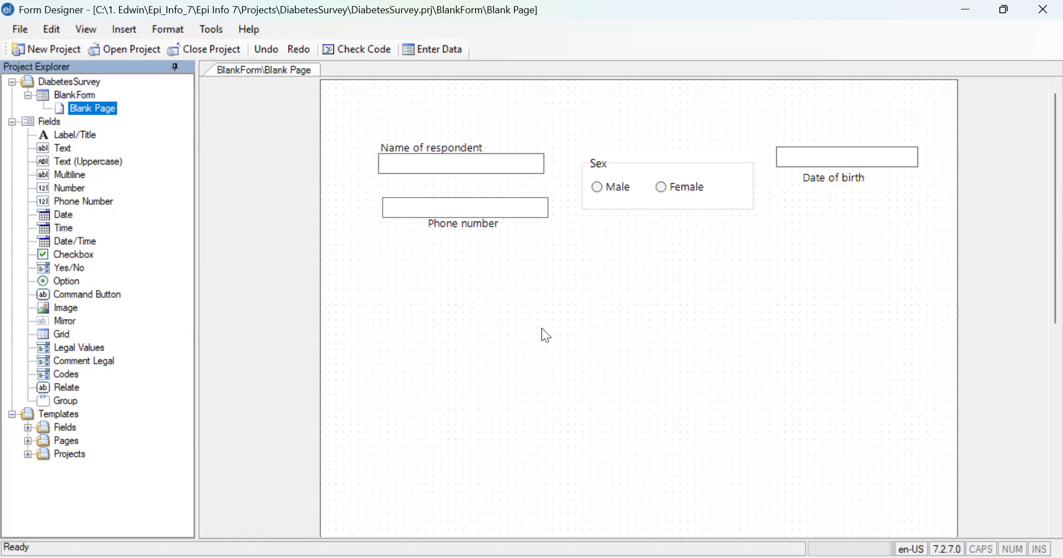
{"action": "left_click_drag", "start_coordinate": [58, 148], "coordinate": [450, 280]}
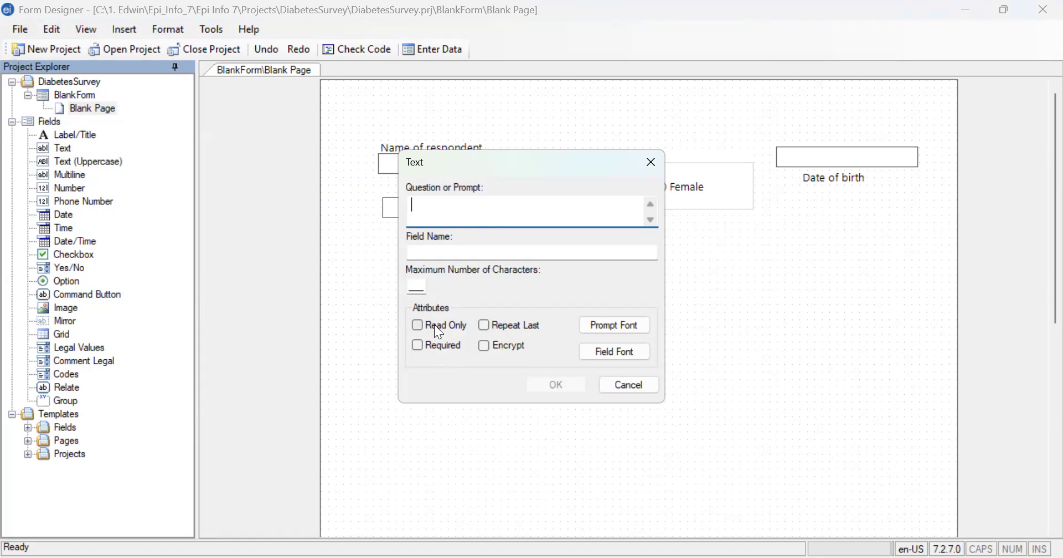
{"action": "left_click", "coordinate": [653, 162]}
{"action": "left_click", "coordinate": [628, 190]}
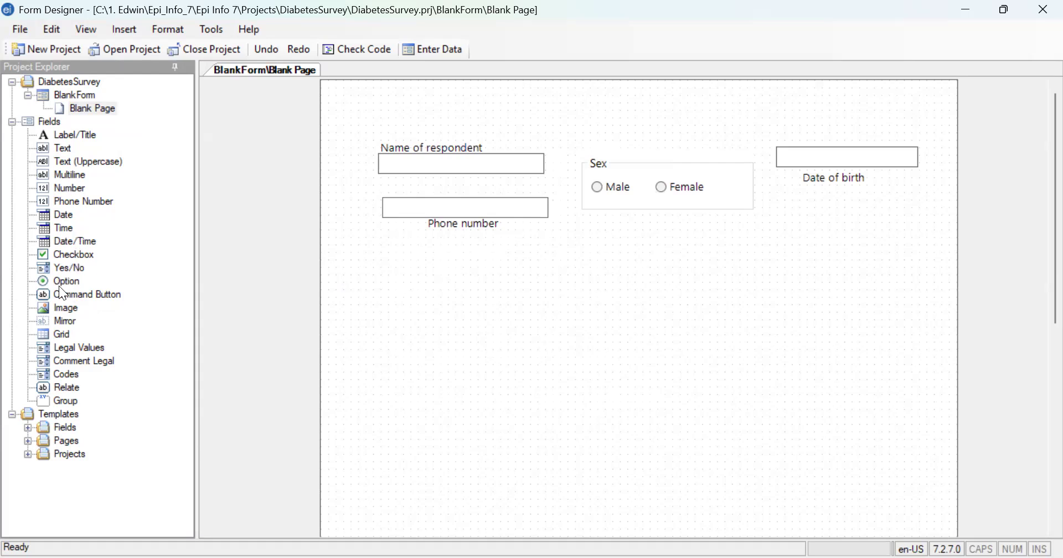
- Add an Option field with the prompt Religion to the blank page and set its number of choices to 3
{"action": "left_click_drag", "start_coordinate": [55, 281], "coordinate": [433, 284]}
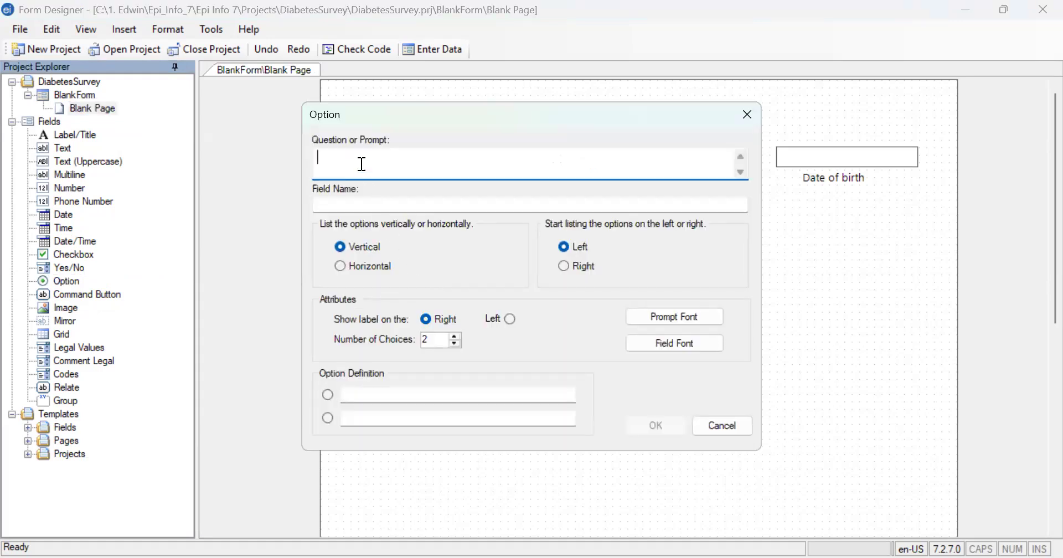
{"action": "type", "text": "Religion"}
{"action": "left_click", "coordinate": [428, 341]}
{"action": "left_click", "coordinate": [454, 336]}
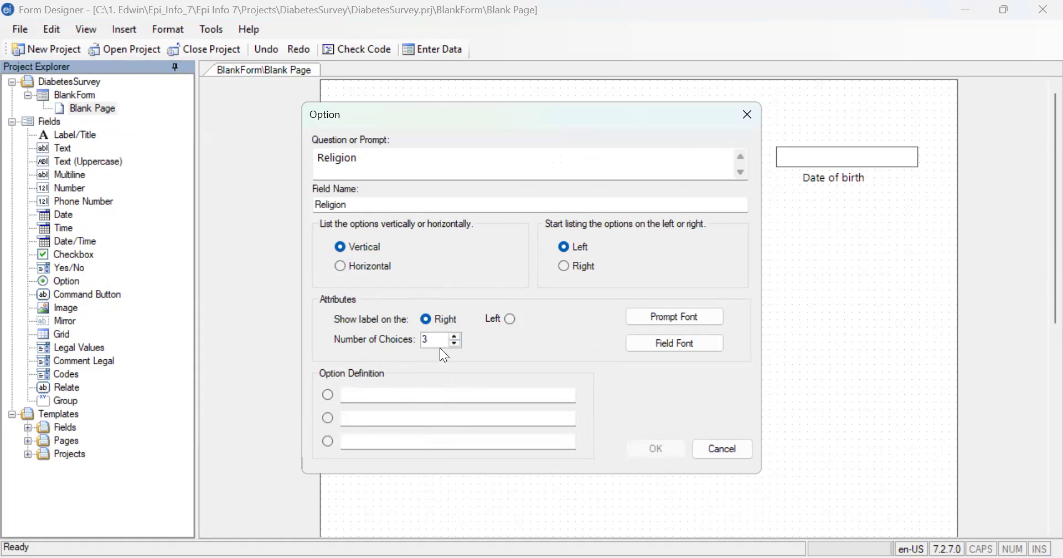
{"action": "left_click", "coordinate": [454, 343]}
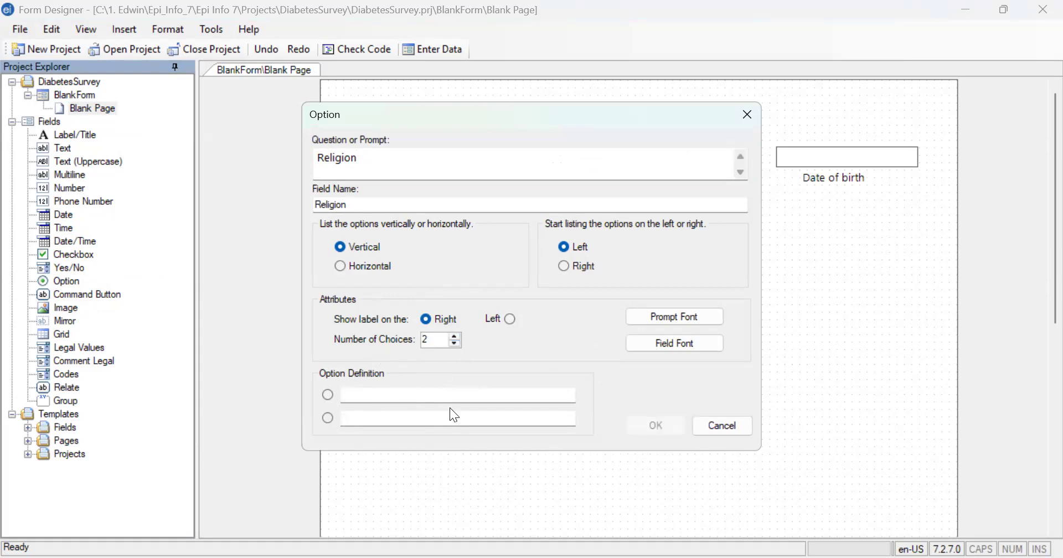
{"action": "left_click", "coordinate": [456, 336]}
- Define the Religion choices as Christianity, Islam and Others, and place the field directly below the Phone number field
{"action": "left_click", "coordinate": [424, 394]}
{"action": "type", "text": "Ch"}
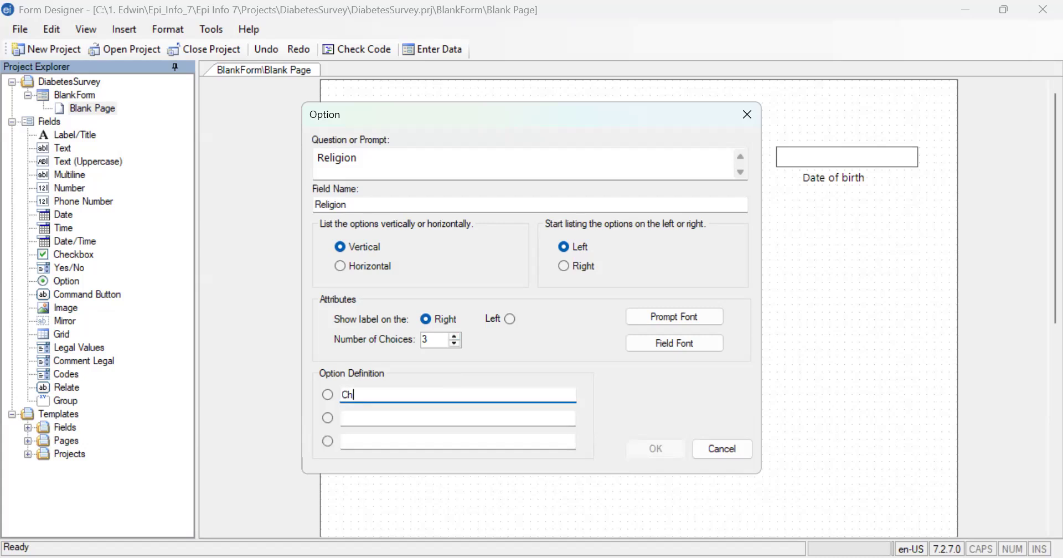
{"action": "type", "text": "ristianity"}
{"action": "left_click", "coordinate": [419, 419]}
{"action": "type", "text": "ISLA"}
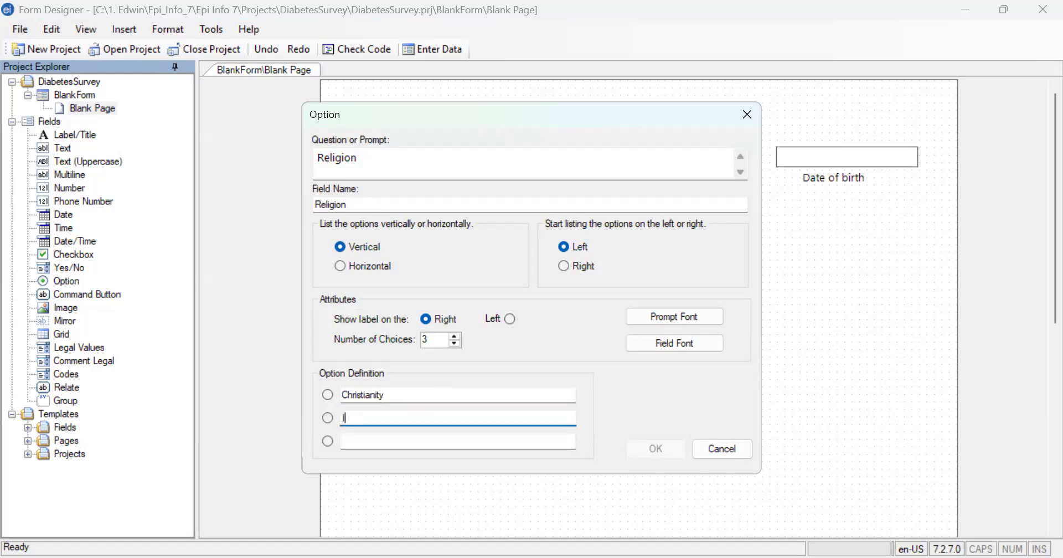
{"action": "key", "text": "BackSpace"}
{"action": "key", "text": "BackSpace"}
{"action": "key", "text": "BackSpace"}
{"action": "type", "text": "slam"}
{"action": "left_click", "coordinate": [389, 437]}
{"action": "type", "text": "Others"}
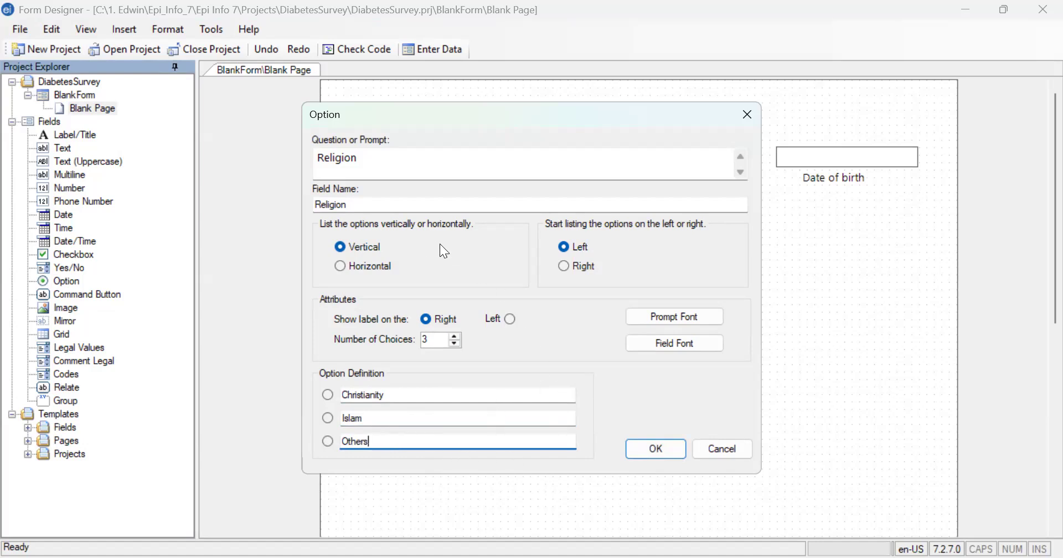
{"action": "left_click", "coordinate": [661, 457]}
{"action": "left_click_drag", "start_coordinate": [524, 295], "coordinate": [443, 261]}
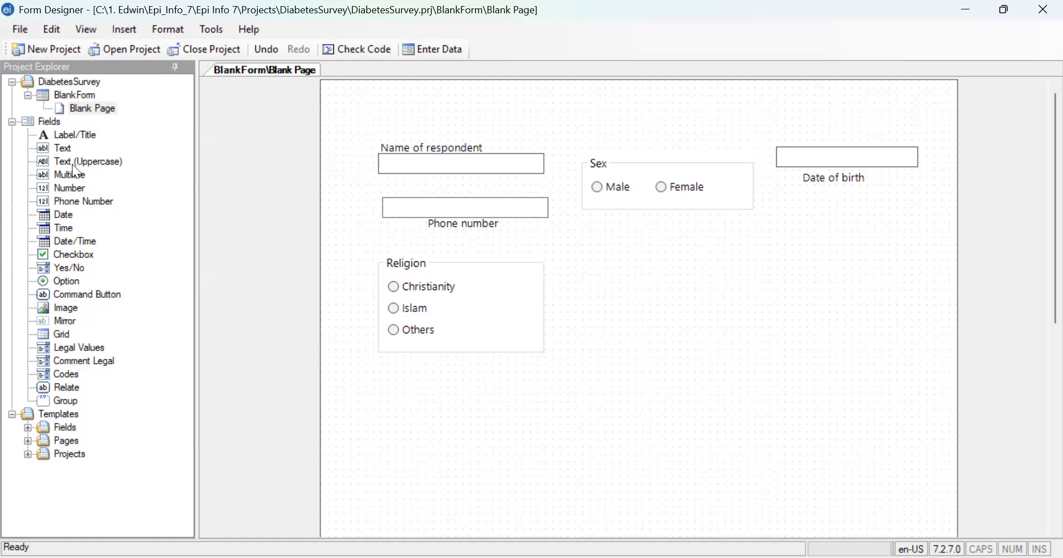
- Add a required Date field with the prompt "Date of Symptoms" in the empty area beside the Religion group
{"action": "left_click_drag", "start_coordinate": [57, 210], "coordinate": [527, 224]}
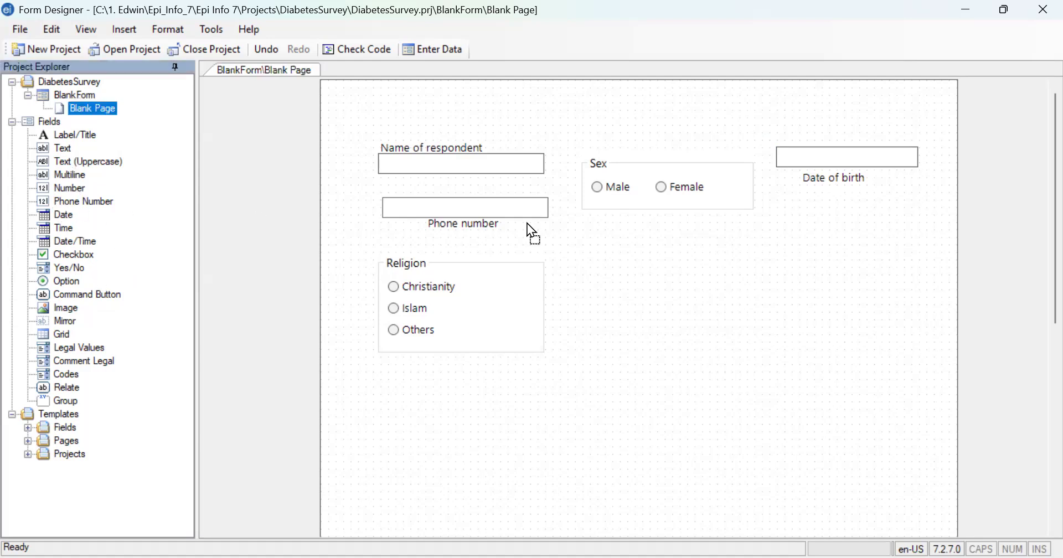
{"action": "left_click_drag", "start_coordinate": [684, 275], "coordinate": [683, 273]}
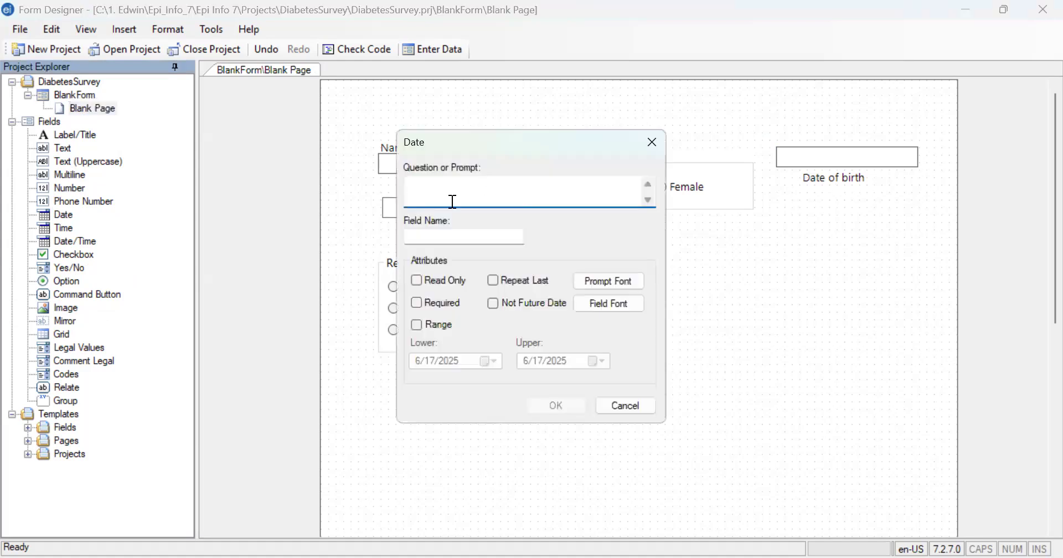
{"action": "type", "text": "DA"}
{"action": "key", "text": "BackSpace"}
{"action": "type", "text": "ate of Symptoms"}
{"action": "left_click", "coordinate": [416, 303]}
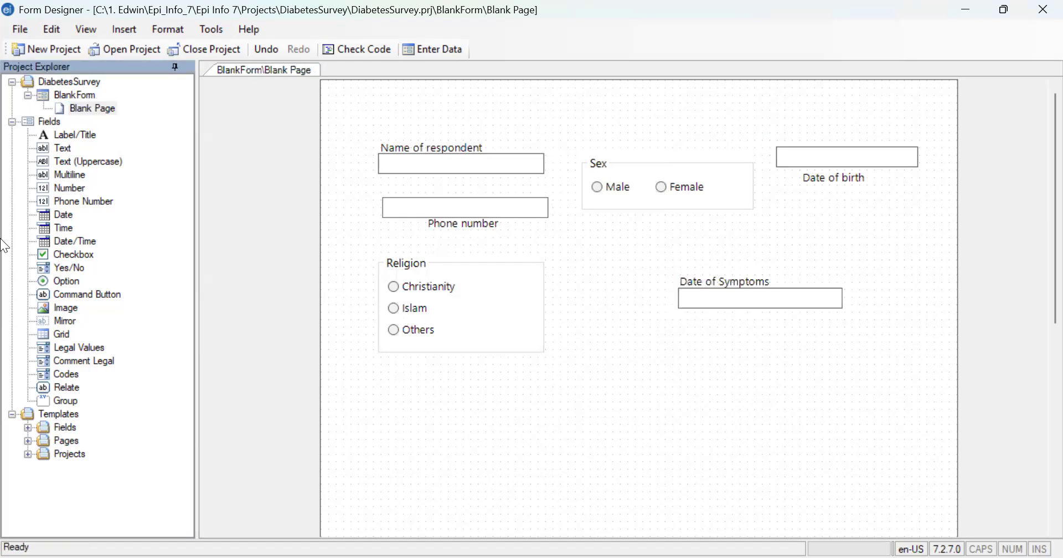
- Move the Date of Symptoms box closer to the Religion group and place its label beneath the box
{"action": "left_click_drag", "start_coordinate": [731, 289], "coordinate": [616, 265]}
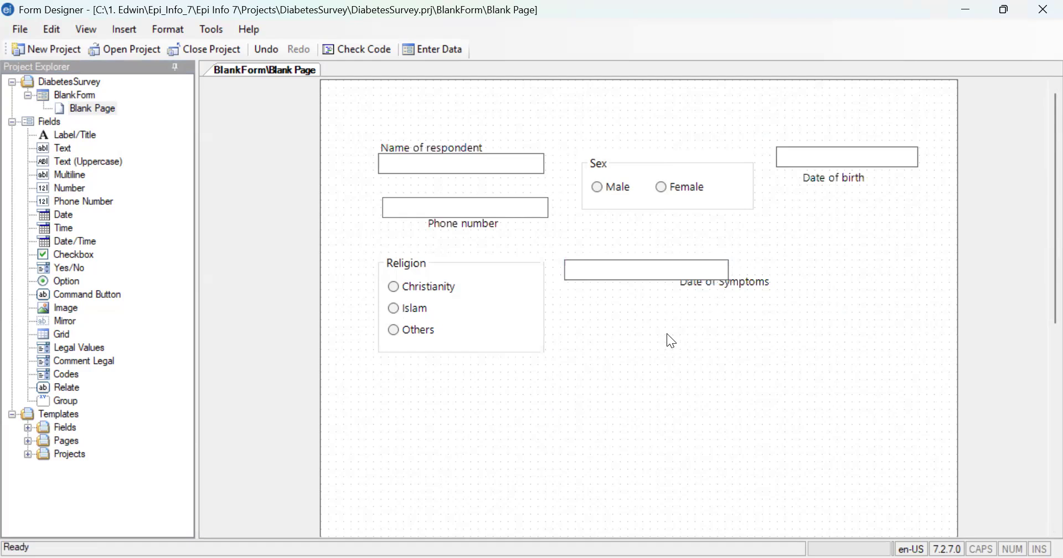
{"action": "left_click_drag", "start_coordinate": [741, 284], "coordinate": [744, 349]}
{"action": "left_click_drag", "start_coordinate": [641, 345], "coordinate": [659, 265]}
{"action": "left_click", "coordinate": [706, 362]}
{"action": "left_click_drag", "start_coordinate": [706, 361], "coordinate": [621, 282]}
{"action": "left_click_drag", "start_coordinate": [552, 181], "coordinate": [628, 265]}
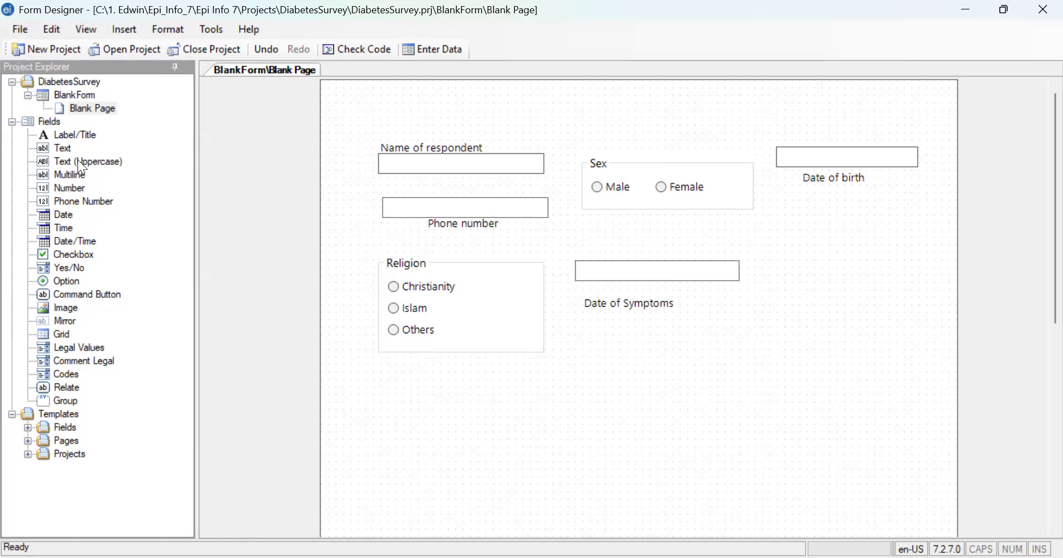
- Delete the Name of respondent field from the form
{"action": "left_click", "coordinate": [465, 150]}
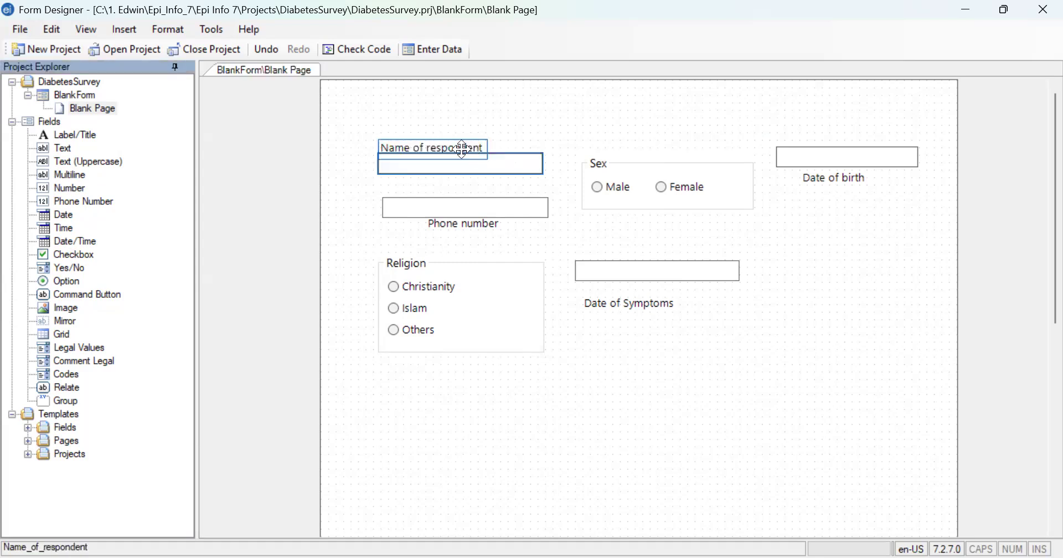
{"action": "left_click", "coordinate": [458, 159]}
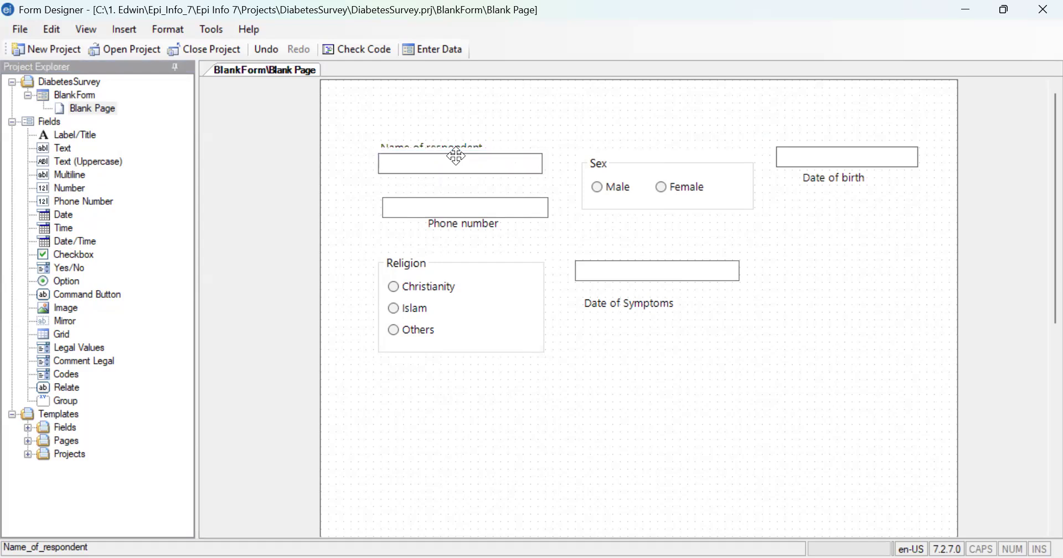
{"action": "right_click", "coordinate": [456, 157]}
{"action": "left_click", "coordinate": [501, 282]}
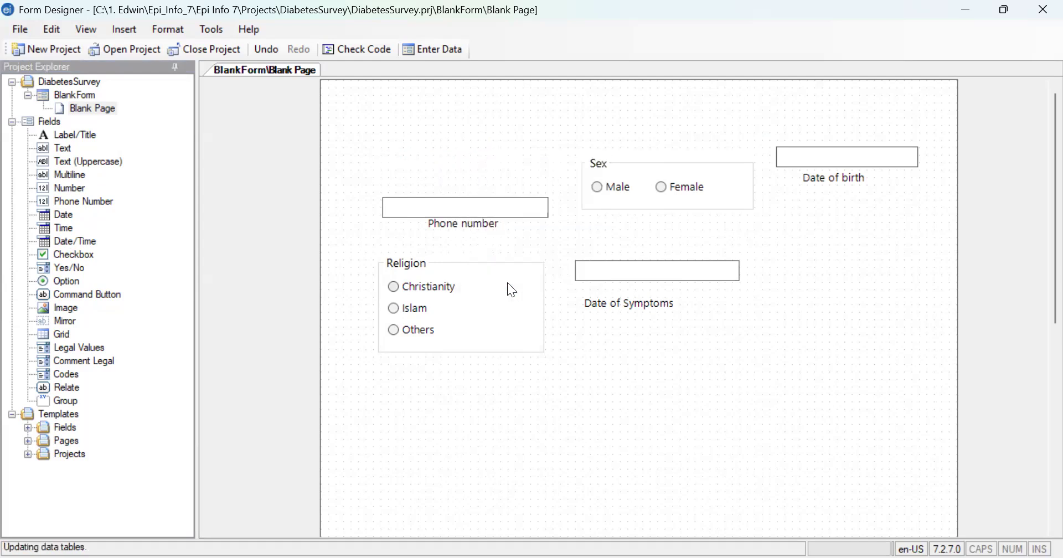
- Add a required Text (Uppercase) field with the prompt "Name of Pt" above the Phone number field
{"action": "left_click_drag", "start_coordinate": [83, 161], "coordinate": [426, 169]}
{"action": "left_click_drag", "start_coordinate": [447, 126], "coordinate": [446, 126]}
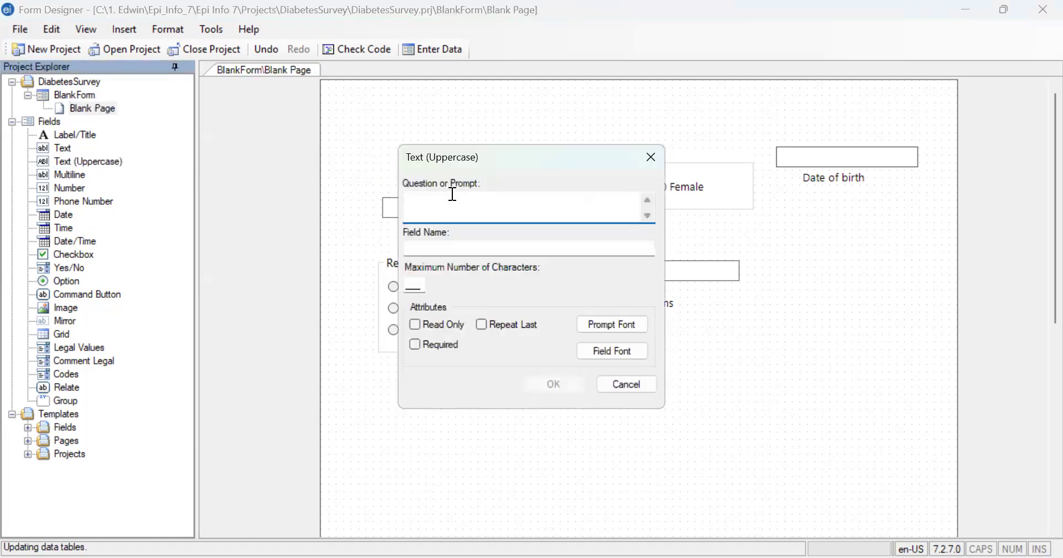
{"action": "type", "text": "Name of Pt"}
{"action": "left_click", "coordinate": [448, 346]}
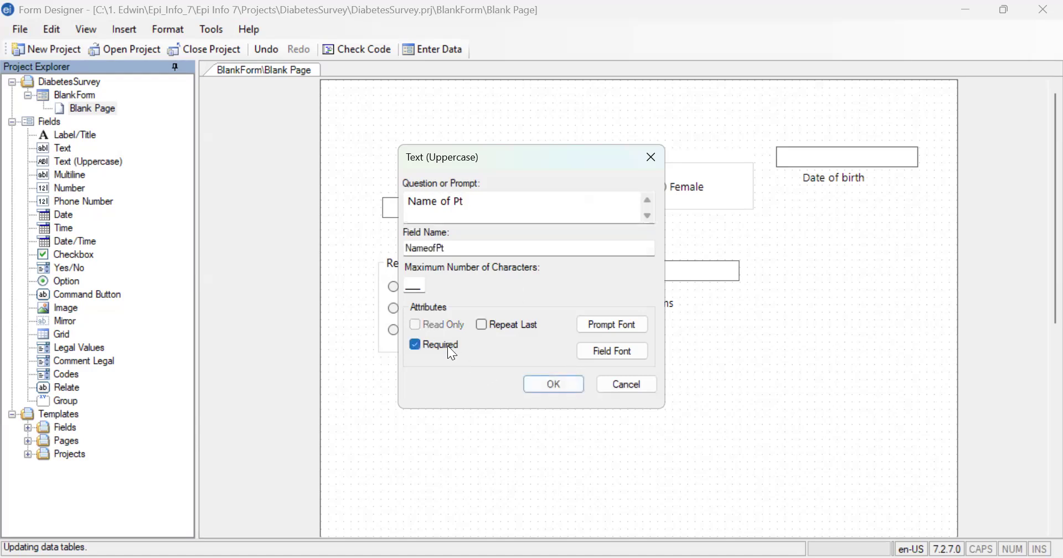
{"action": "left_click", "coordinate": [554, 384]}
- Arrange the Name of Pt box above the Phone number field with its label underneath the box
{"action": "mouse_move", "coordinate": [458, 209]}
{"action": "left_mouse_down"}
{"action": "mouse_move", "coordinate": [458, 177]}
{"action": "mouse_move", "coordinate": [468, 198]}
{"action": "mouse_move", "coordinate": [458, 213]}
{"action": "left_mouse_up"}
{"action": "left_click", "coordinate": [479, 139]}
{"action": "mouse_move", "coordinate": [471, 145]}
{"action": "left_mouse_down"}
{"action": "mouse_move", "coordinate": [441, 173]}
{"action": "mouse_move", "coordinate": [427, 171]}
{"action": "mouse_move", "coordinate": [472, 136]}
{"action": "mouse_move", "coordinate": [487, 180]}
{"action": "mouse_move", "coordinate": [478, 145]}
{"action": "left_mouse_up"}
{"action": "left_click", "coordinate": [654, 171]}
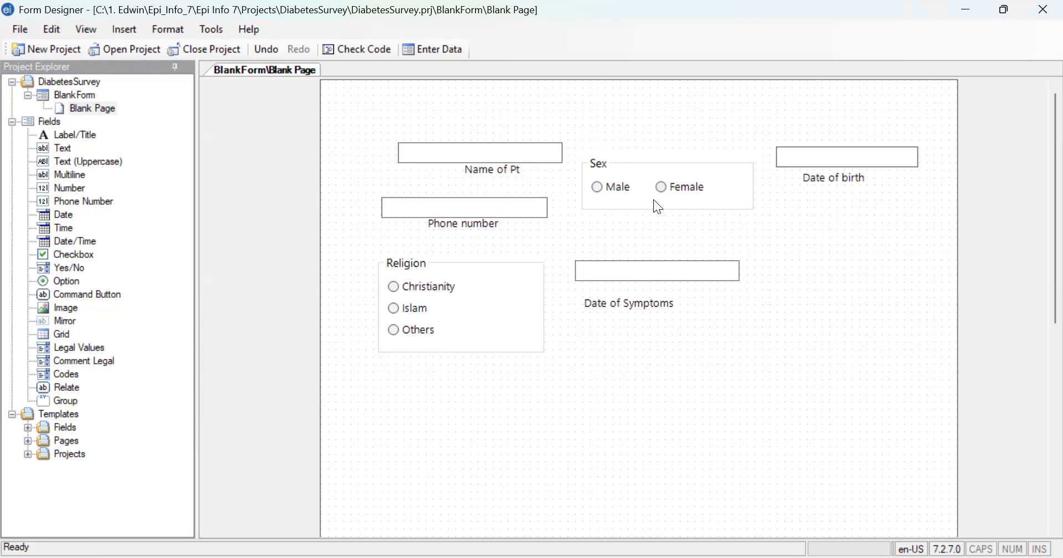
- Move the Date of Symptoms box directly below the Religion group and place its label under the box
{"action": "left_click", "coordinate": [486, 302]}
{"action": "left_click", "coordinate": [610, 270]}
{"action": "left_click", "coordinate": [611, 327]}
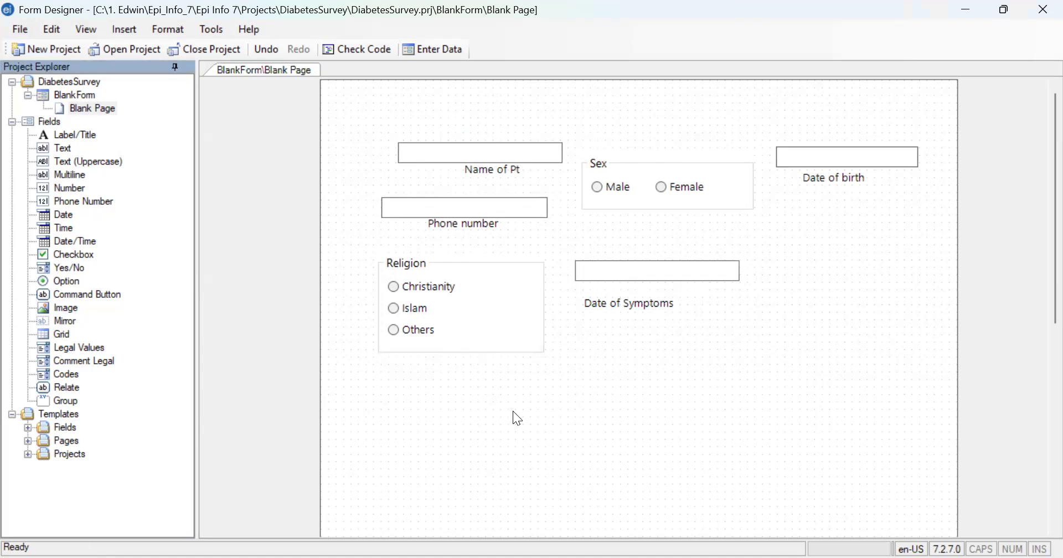
{"action": "left_click_drag", "start_coordinate": [604, 265], "coordinate": [416, 375]}
{"action": "left_click", "coordinate": [616, 302]}
{"action": "left_click_drag", "start_coordinate": [616, 304], "coordinate": [453, 394]}
{"action": "left_click_drag", "start_coordinate": [322, 463], "coordinate": [485, 367]}
{"action": "left_click", "coordinate": [721, 158]}
{"action": "left_click", "coordinate": [815, 157]}
{"action": "left_click", "coordinate": [498, 275]}
{"action": "left_click", "coordinate": [798, 229]}
{"action": "left_click", "coordinate": [693, 164]}
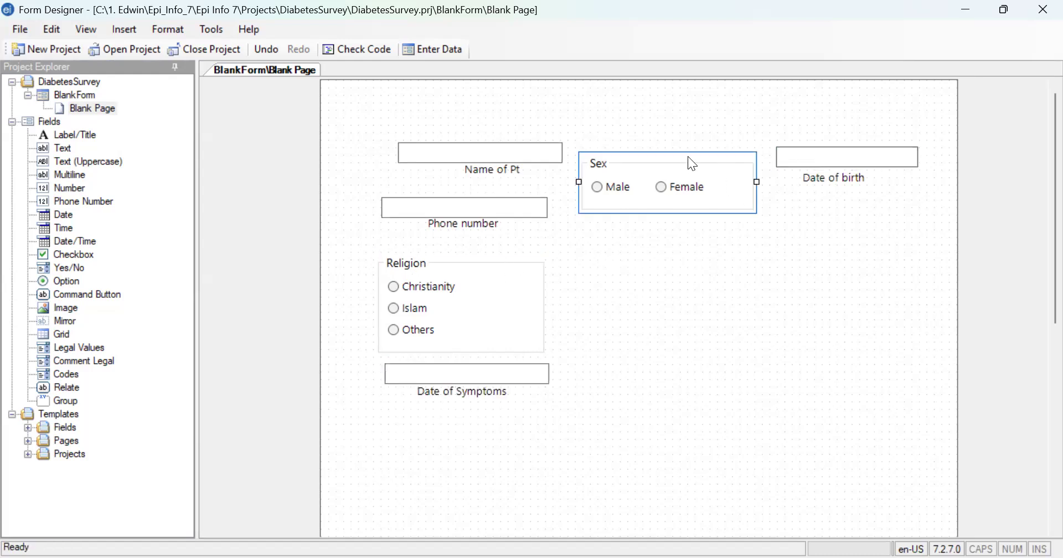
{"action": "left_click", "coordinate": [650, 215]}
{"action": "left_click", "coordinate": [650, 210]}
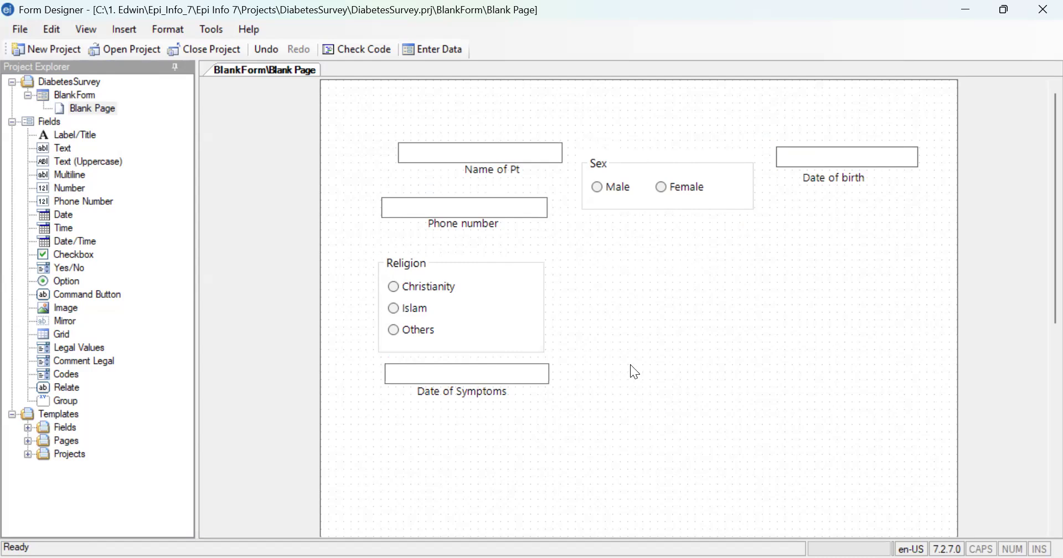
{"action": "scroll", "coordinate": [756, 339], "scroll_direction": "down", "scroll_amount": 5}
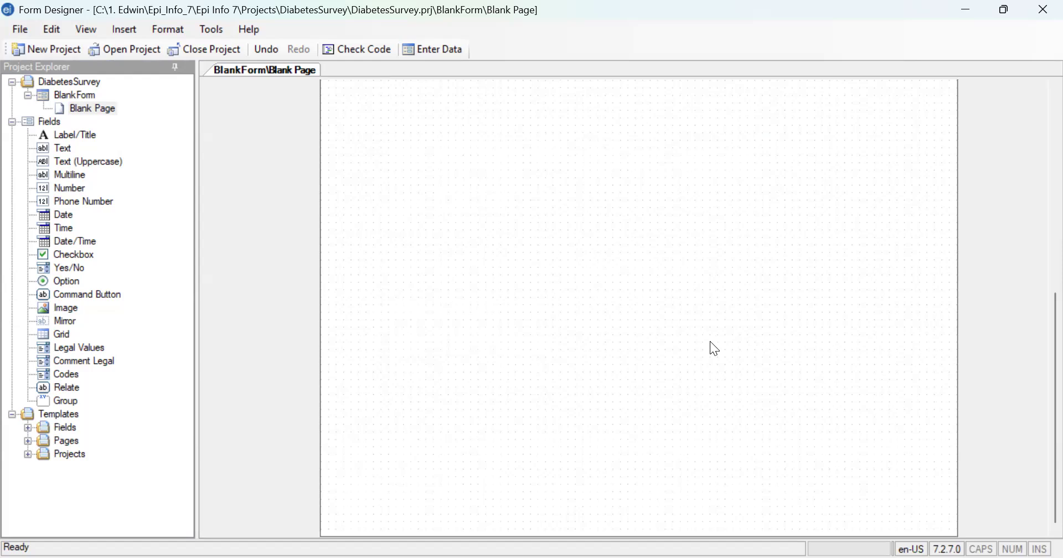
{"action": "scroll", "coordinate": [683, 341], "scroll_direction": "up", "scroll_amount": 5}
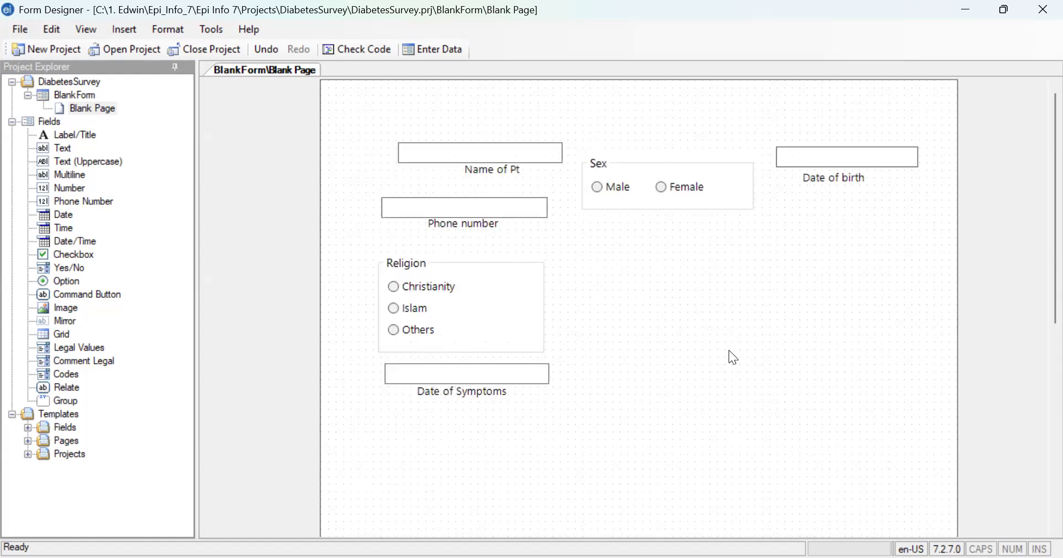
{"action": "scroll", "coordinate": [687, 346], "scroll_direction": "down", "scroll_amount": 5}
{"action": "scroll", "coordinate": [685, 342], "scroll_direction": "up", "scroll_amount": 5}
- Close the Form Designer project and open BlankForm from DiabetesSurvey.prj in the Enter module
{"action": "left_click", "coordinate": [213, 53]}
{"action": "left_click", "coordinate": [210, 44]}
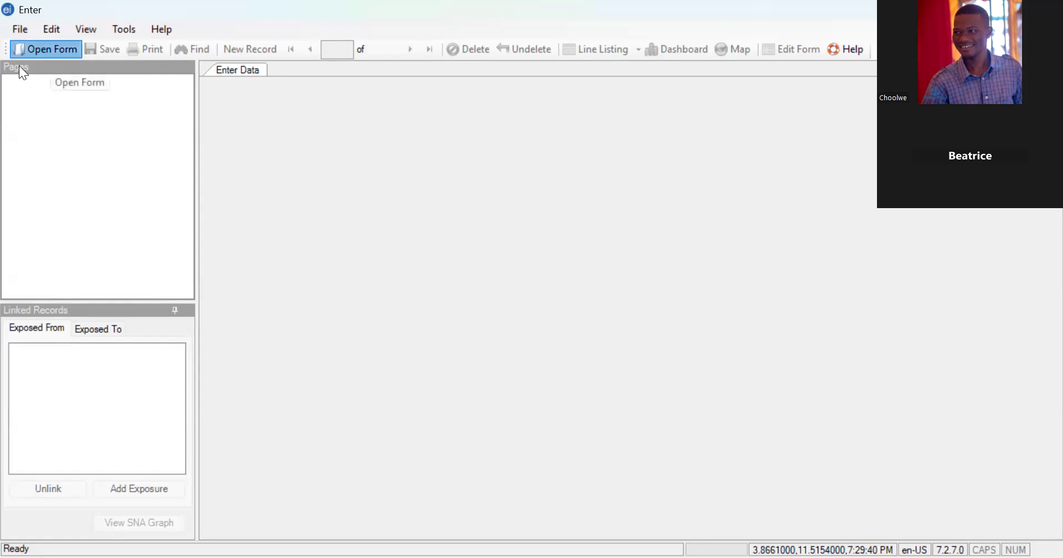
{"action": "left_click", "coordinate": [668, 203]}
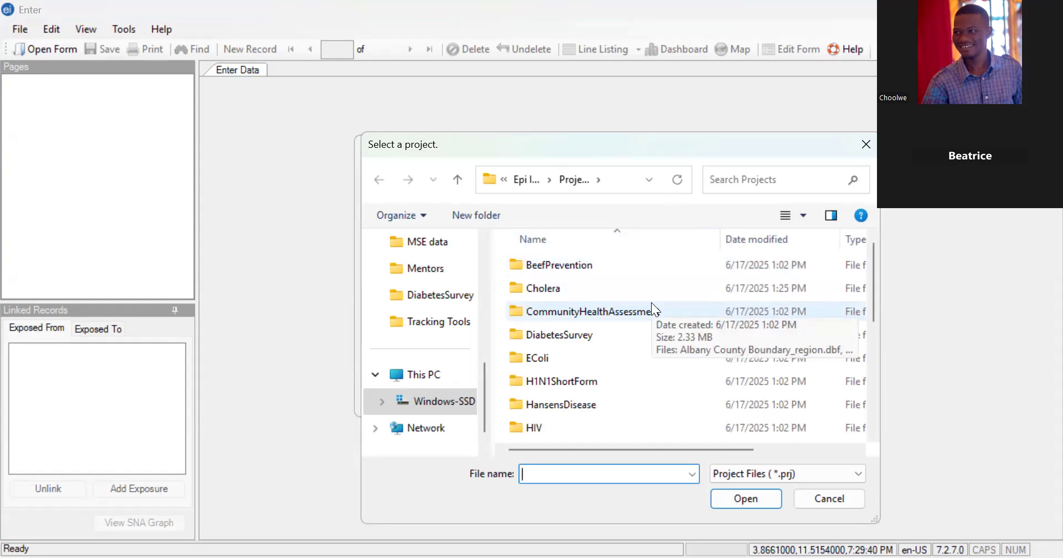
{"action": "left_click", "coordinate": [580, 339]}
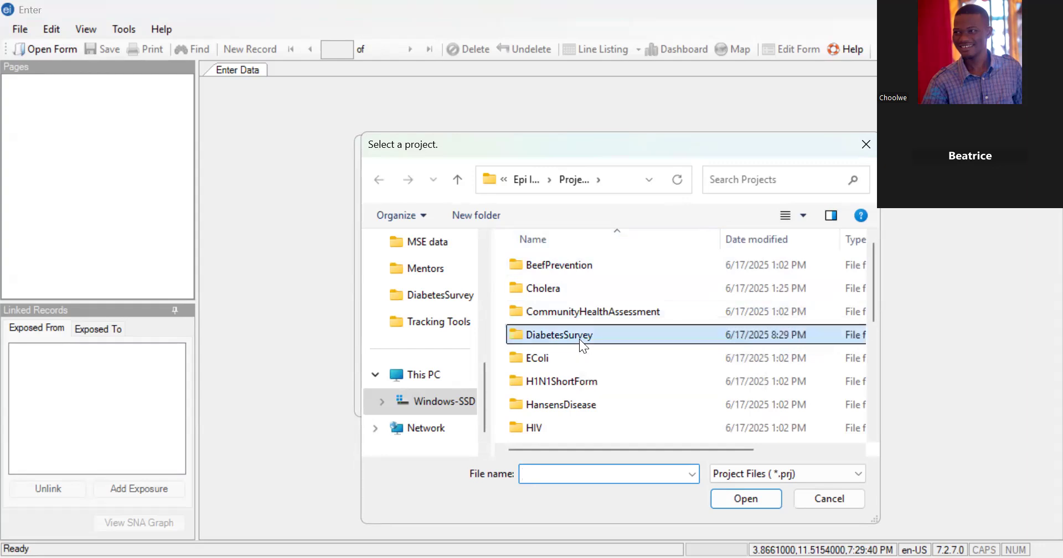
{"action": "left_click", "coordinate": [736, 502]}
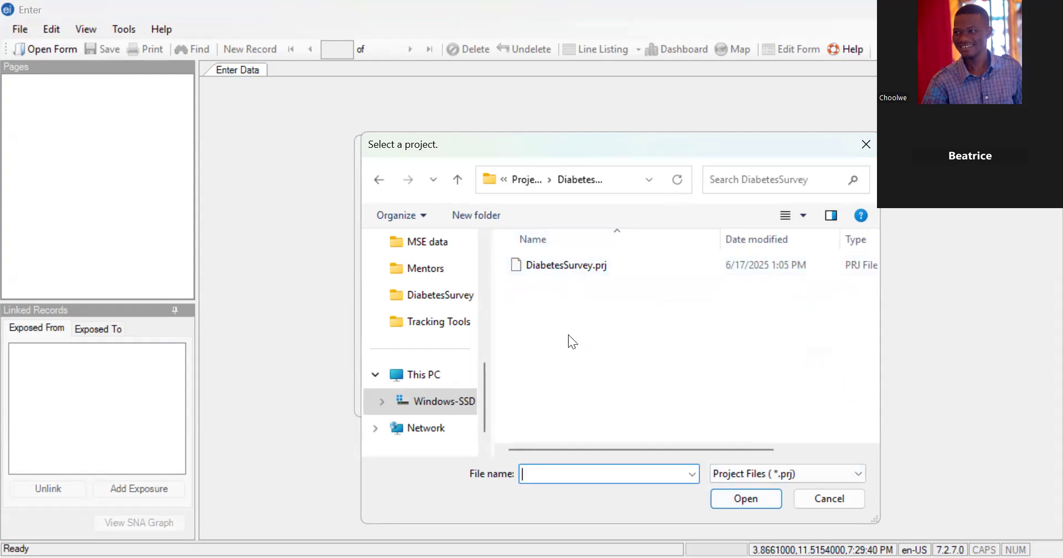
{"action": "left_click", "coordinate": [555, 276]}
{"action": "left_click", "coordinate": [739, 502]}
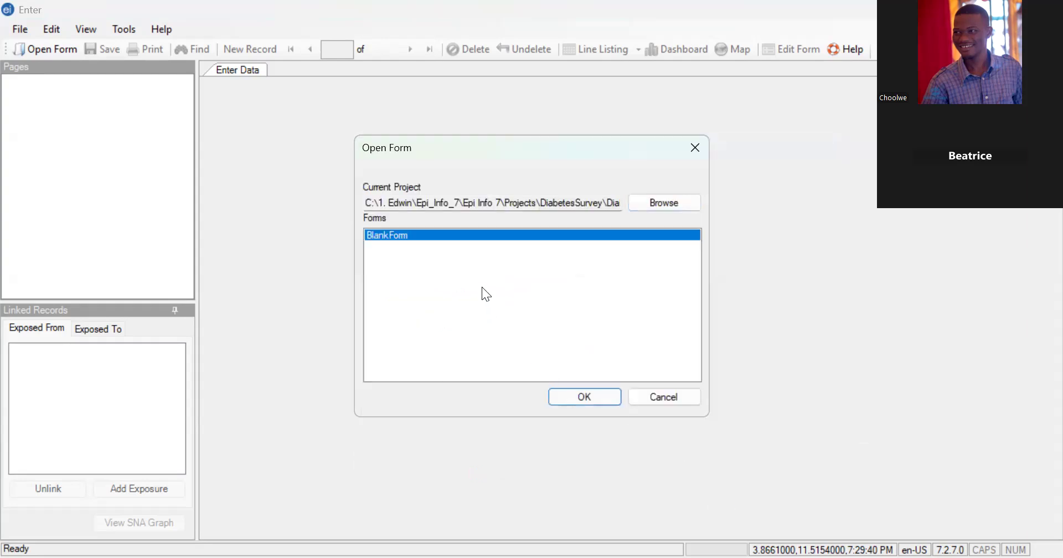
{"action": "left_click", "coordinate": [585, 397]}
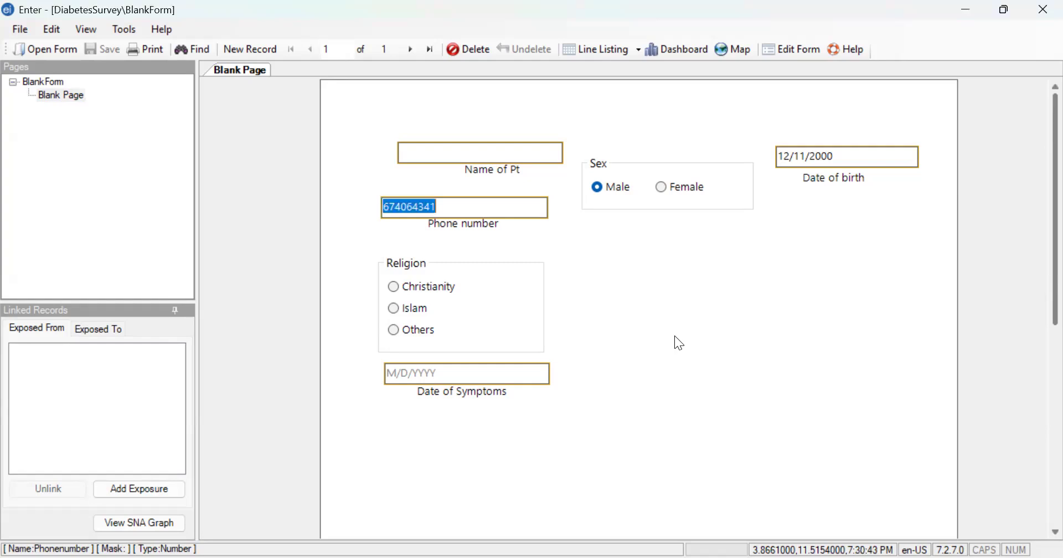
- Clear the Phone number and Date of birth values in the first record
{"action": "left_click", "coordinate": [449, 203]}
{"action": "key", "text": "BackSpace"}
{"action": "key", "text": "BackSpace"}
{"action": "key", "text": "BackSpace"}
{"action": "key", "text": "BackSpace"}
{"action": "key", "text": "BackSpace"}
{"action": "key", "text": "BackSpace"}
{"action": "key", "text": "BackSpace"}
{"action": "key", "text": "BackSpace"}
{"action": "key", "text": "BackSpace"}
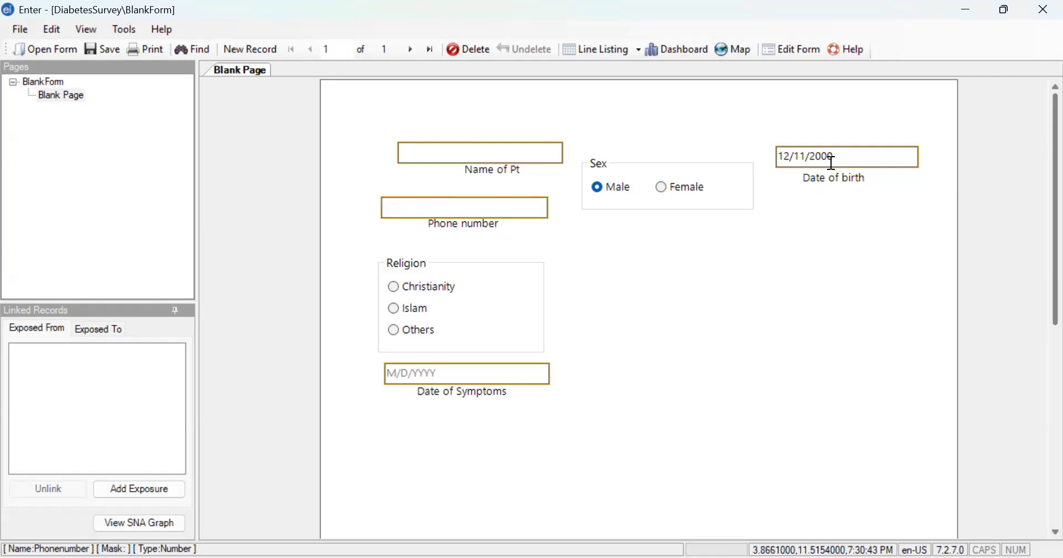
{"action": "left_click", "coordinate": [832, 157]}
{"action": "key", "text": "BackSpace"}
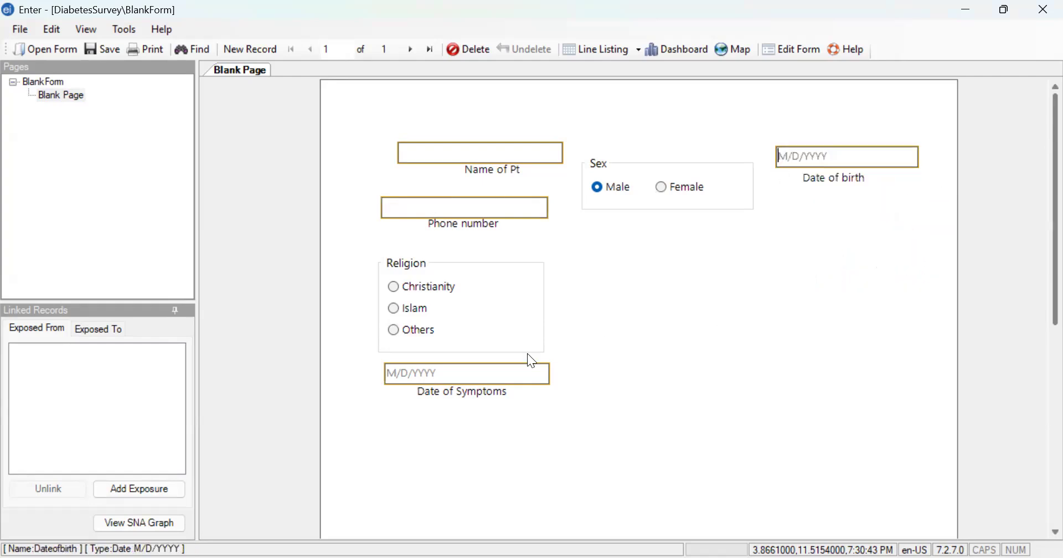
- Enter the patient's full name in uppercase in the Name of Pt field and choose Male as the sex
{"action": "left_click", "coordinate": [426, 154]}
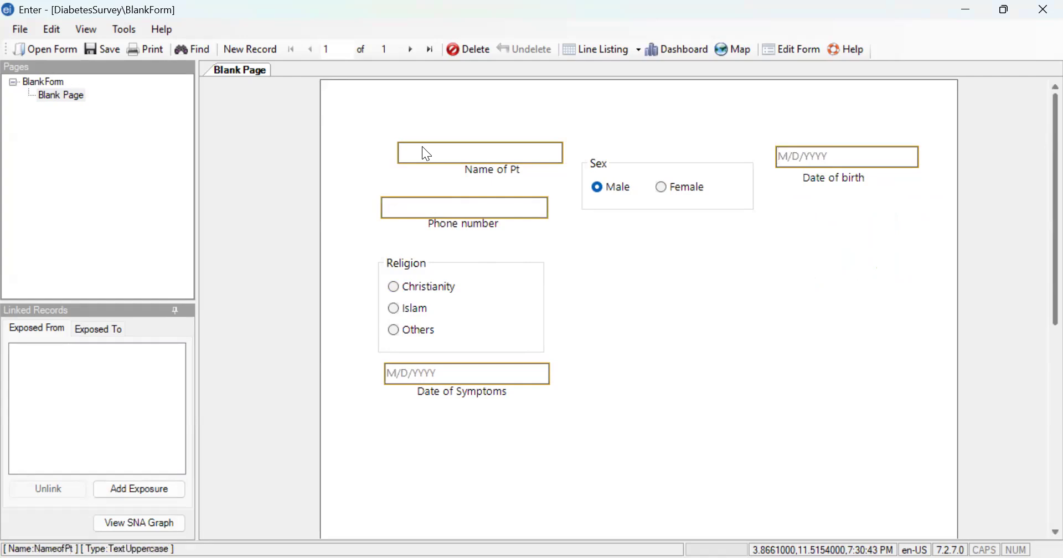
{"action": "key", "text": "Caps_Lock"}
{"action": "type", "text": "JPO"}
{"action": "type", "text": "HB DO"}
{"action": "key", "text": "BackSpace"}
{"action": "key", "text": "BackSpace"}
{"action": "key", "text": "BackSpace"}
{"action": "key", "text": "BackSpace"}
{"action": "type", "text": "N DOE"}
{"action": "left_click", "coordinate": [613, 183]}
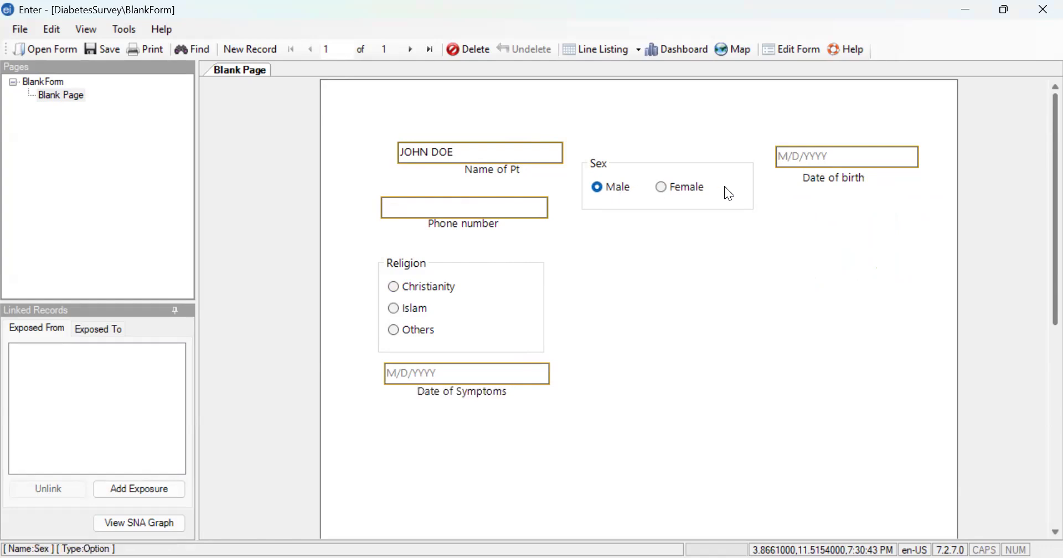
- Set the male patient's date of birth using the Date of birth calendar
{"action": "left_click", "coordinate": [798, 157]}
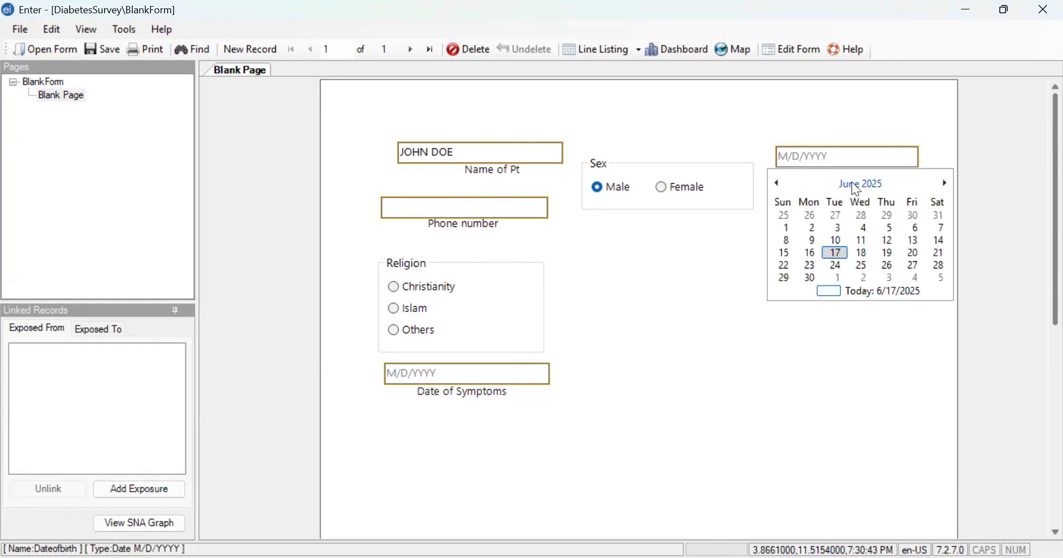
{"action": "left_click", "coordinate": [777, 183]}
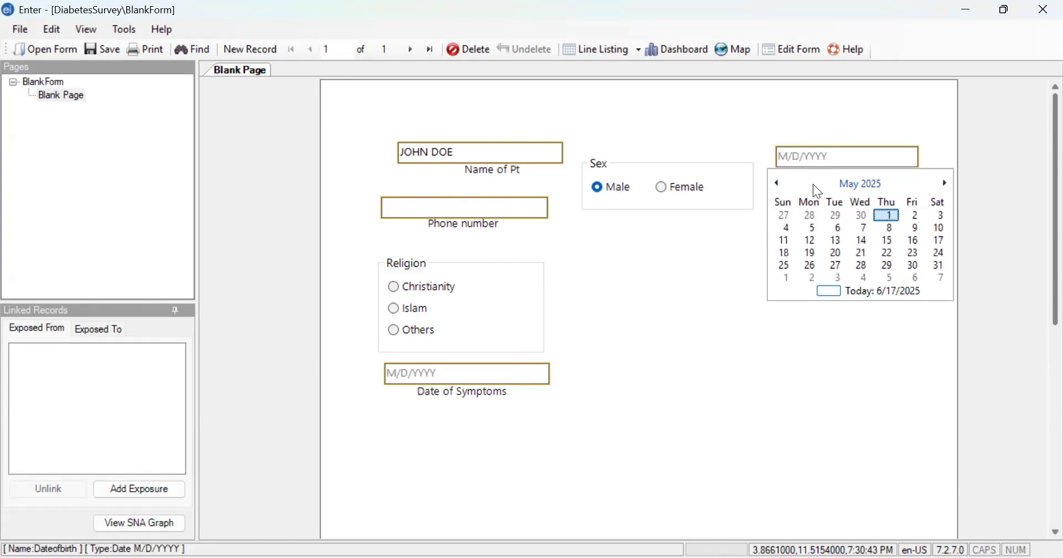
{"action": "left_click", "coordinate": [778, 183]}
{"action": "left_click", "coordinate": [822, 187]}
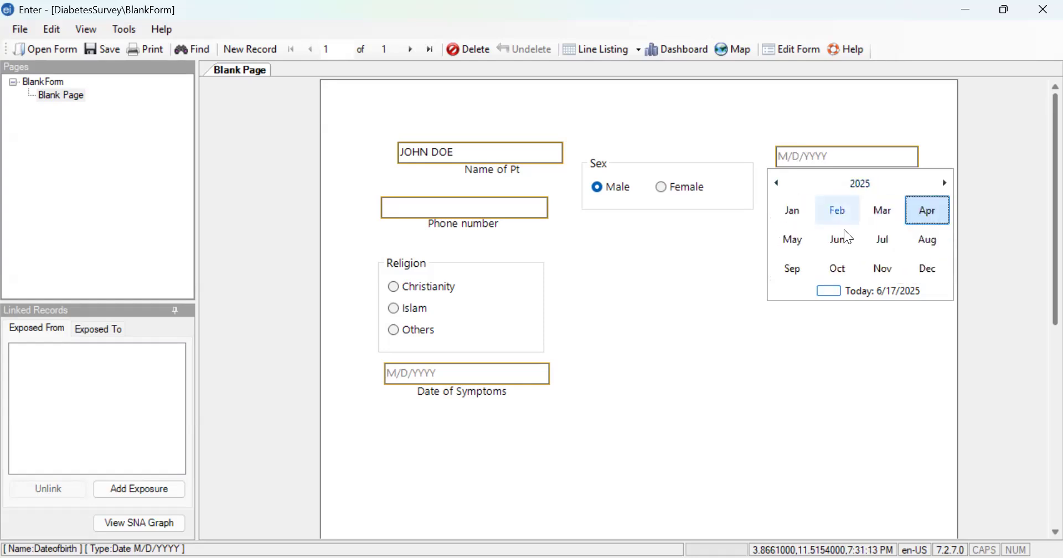
{"action": "left_click", "coordinate": [857, 185]}
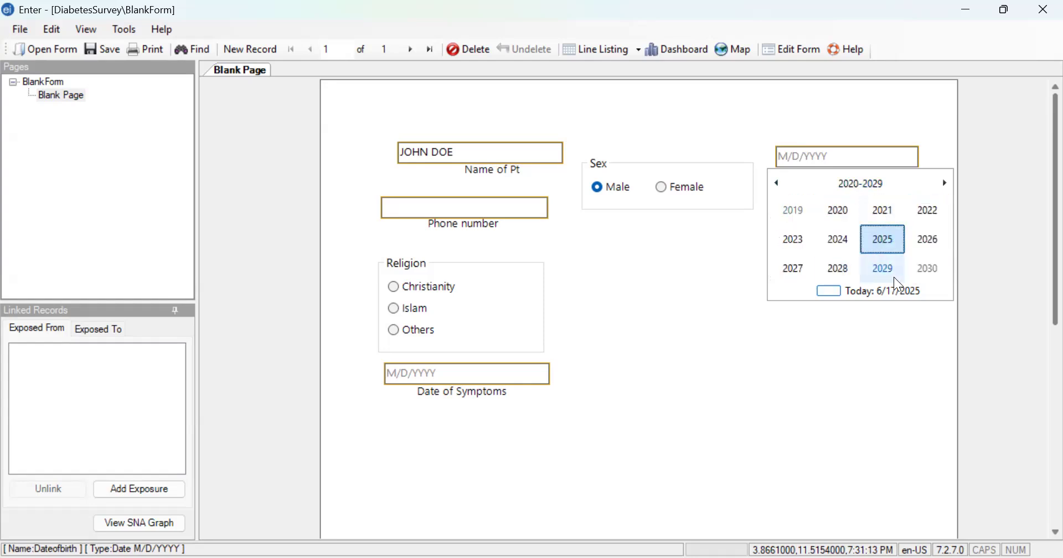
{"action": "left_click", "coordinate": [781, 183]}
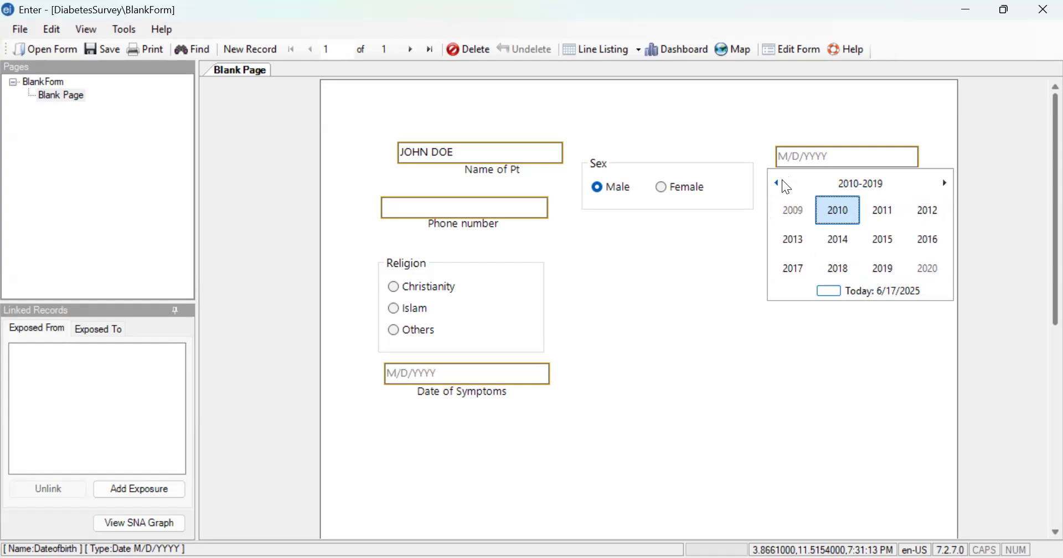
{"action": "left_click", "coordinate": [782, 180]}
{"action": "left_click", "coordinate": [782, 181]}
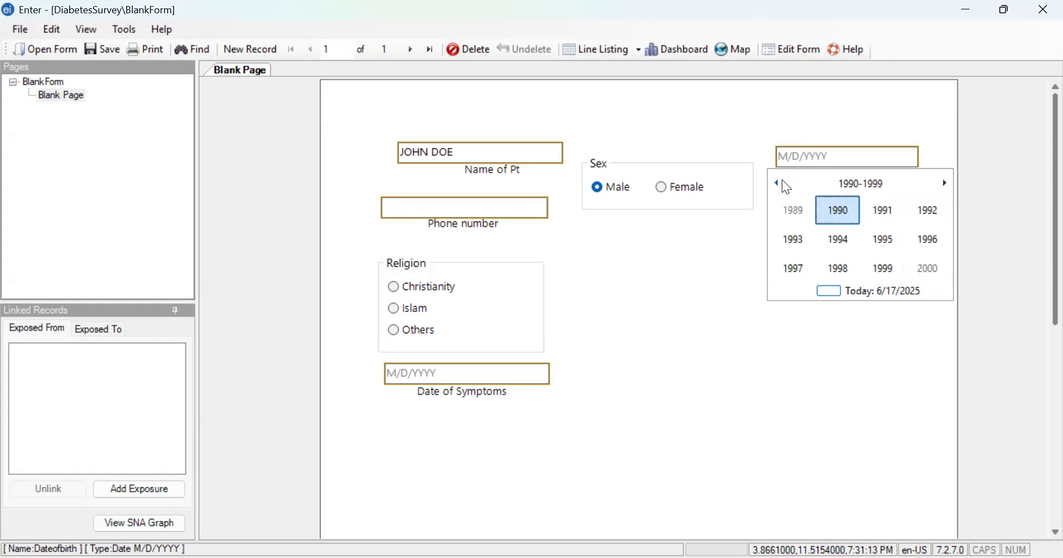
{"action": "left_click", "coordinate": [840, 211]}
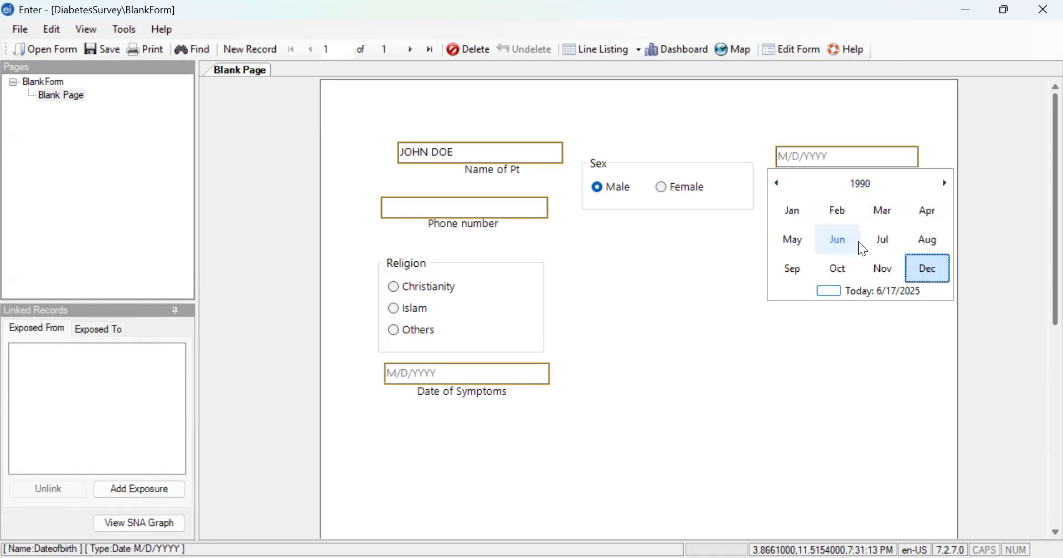
{"action": "left_click", "coordinate": [862, 248]}
{"action": "left_click", "coordinate": [858, 240]}
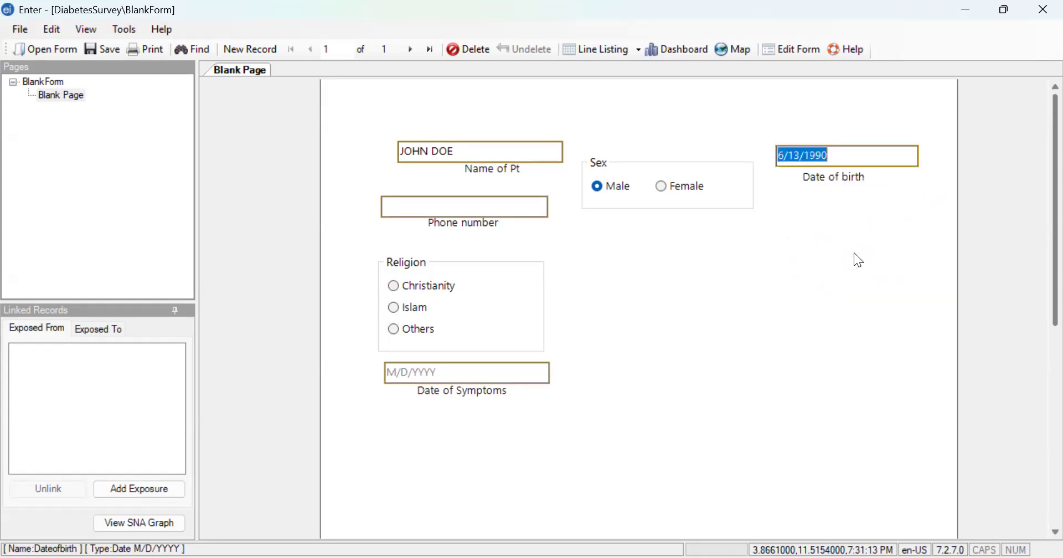
{"action": "left_click", "coordinate": [852, 221]}
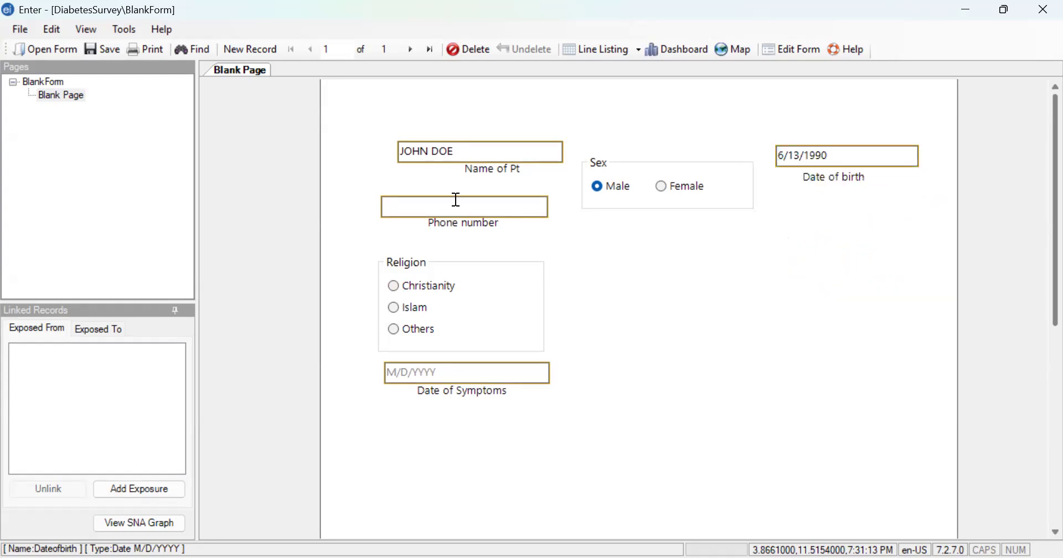
- Enter the male patient's phone number in the Phone number field
{"action": "left_click", "coordinate": [438, 206]}
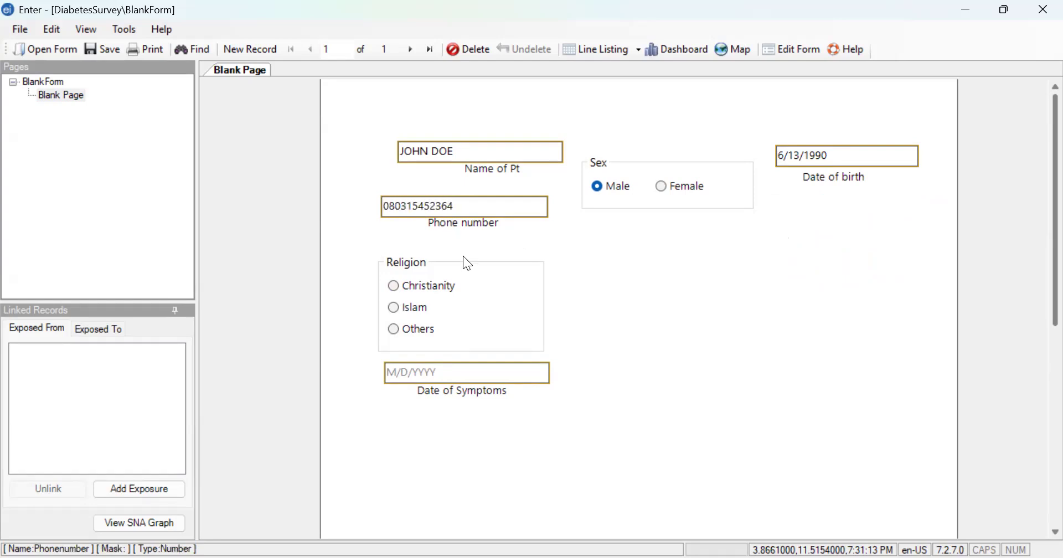
- Choose Christianity as the religion and set the Date of Symptoms to 6/15/2025
{"action": "left_click", "coordinate": [401, 293]}
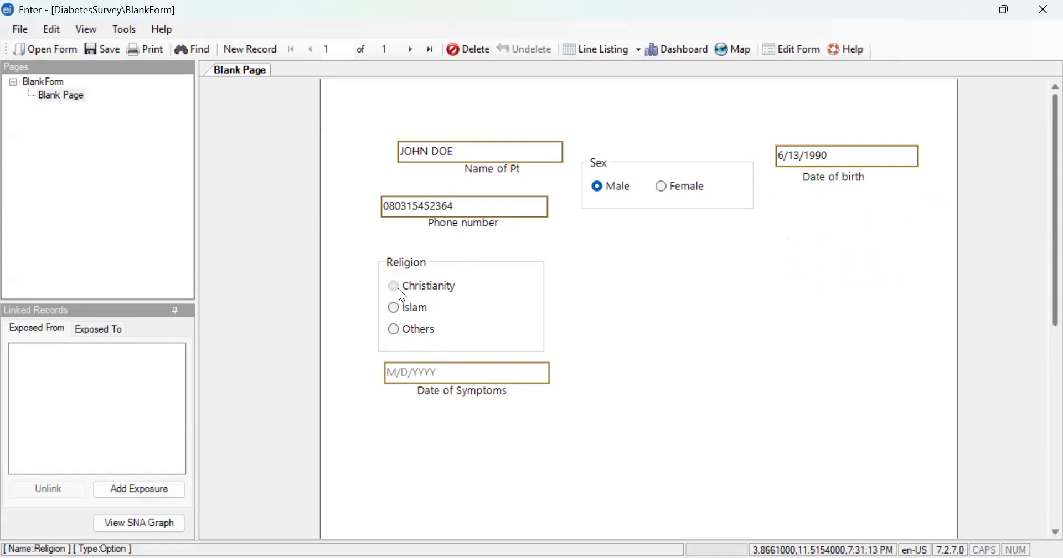
{"action": "scroll", "coordinate": [453, 379], "scroll_direction": "down", "scroll_amount": 3}
{"action": "left_click", "coordinate": [422, 273]}
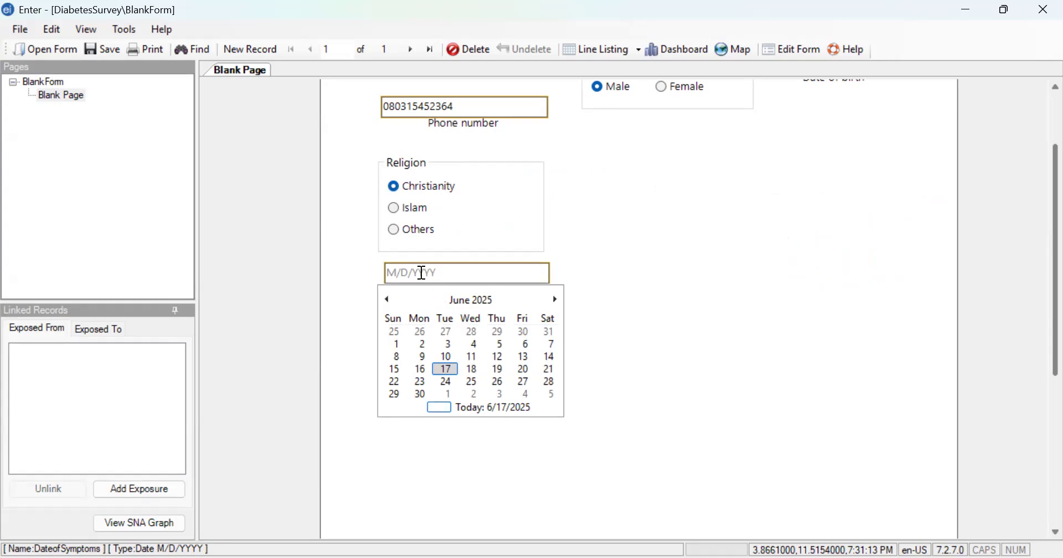
{"action": "left_click", "coordinate": [394, 369]}
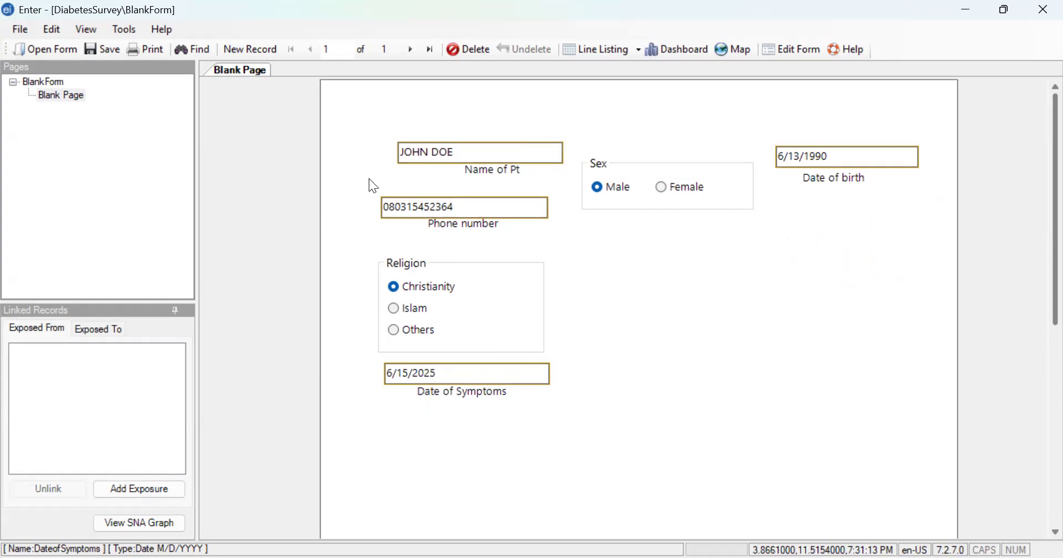
- Start a new record, entering the second patient's full name in uppercase and Female as the sex
{"action": "left_click", "coordinate": [243, 53]}
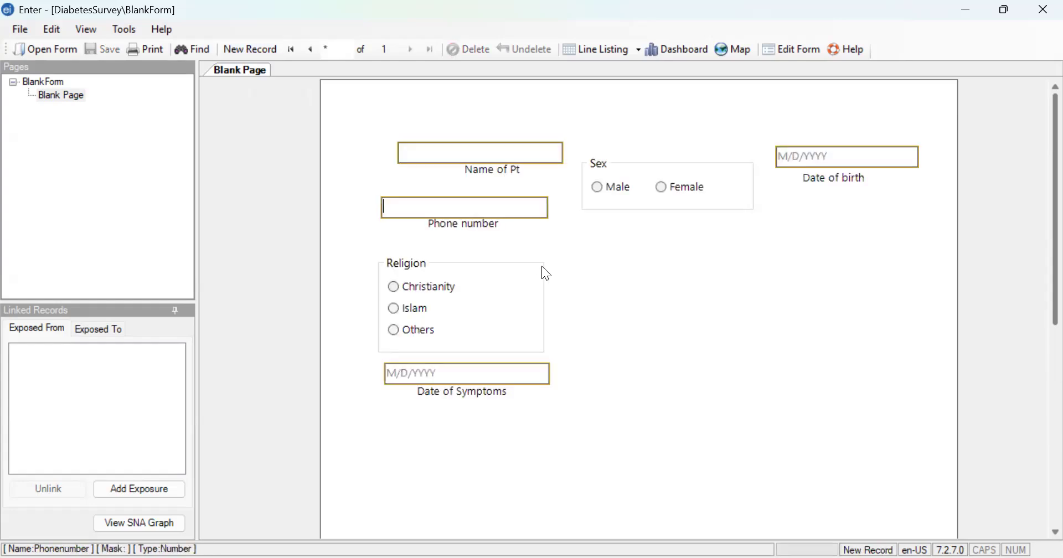
{"action": "left_click", "coordinate": [494, 148]}
{"action": "key", "text": "Caps_Lock"}
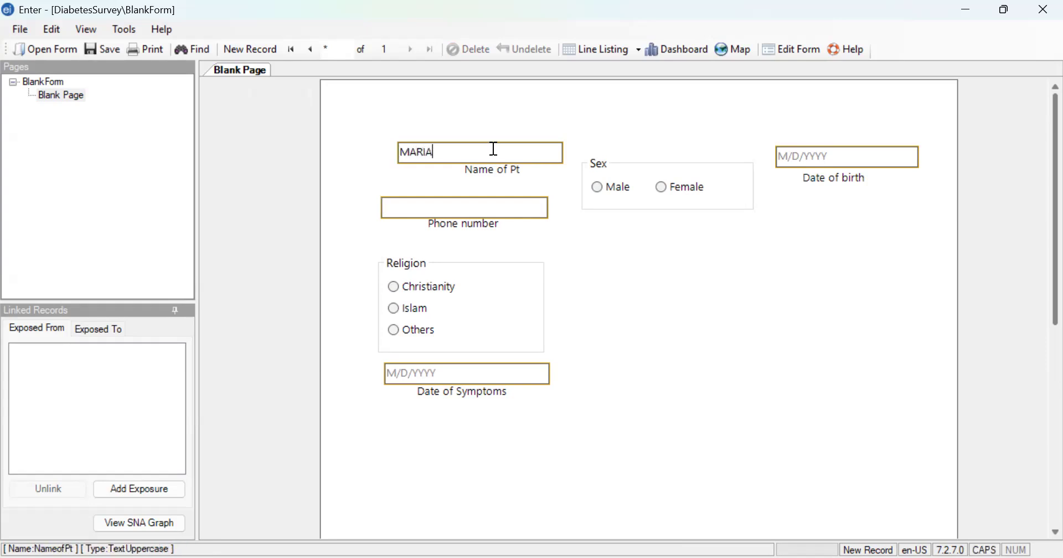
{"action": "left_click", "coordinate": [661, 187]}
- Set the female patient's date of birth using the Date of birth calendar
{"action": "left_click", "coordinate": [861, 159]}
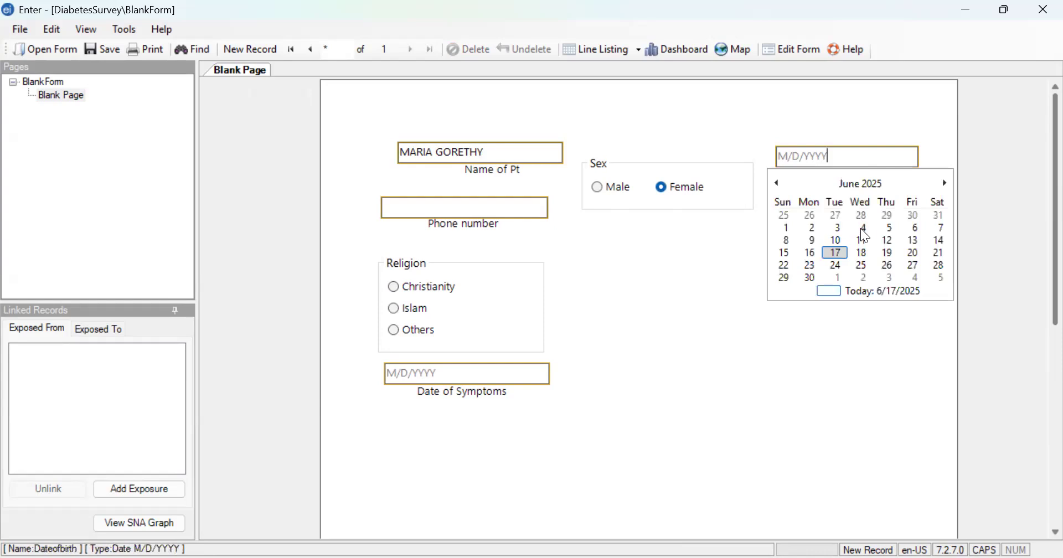
{"action": "left_click", "coordinate": [773, 185]}
{"action": "left_click", "coordinate": [773, 186]}
{"action": "left_click", "coordinate": [773, 185]}
{"action": "left_click", "coordinate": [773, 186]}
{"action": "left_click", "coordinate": [773, 186]}
{"action": "left_click", "coordinate": [773, 185]}
{"action": "left_click", "coordinate": [773, 186]}
{"action": "left_click", "coordinate": [773, 186]}
{"action": "left_click", "coordinate": [777, 184]}
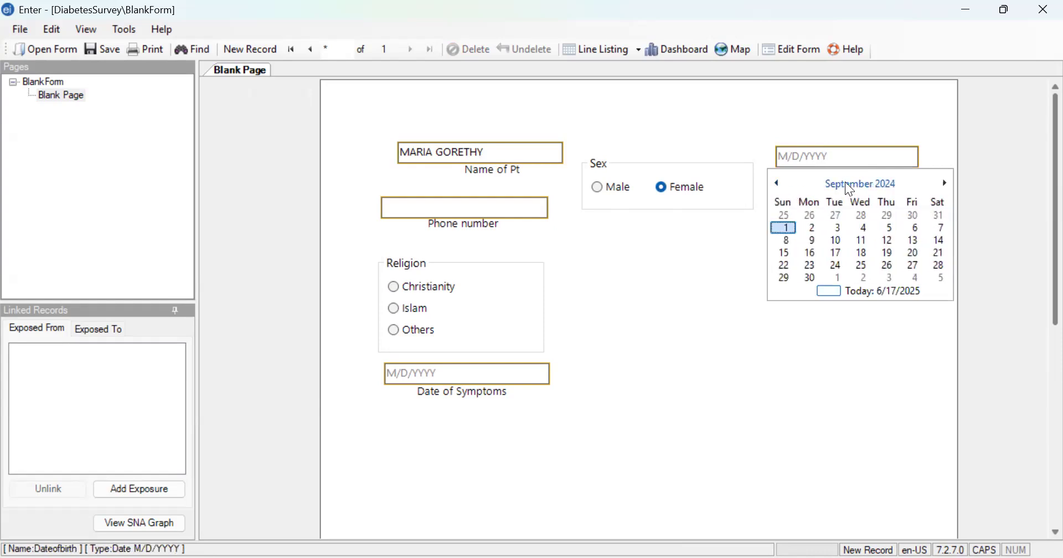
{"action": "left_click", "coordinate": [847, 184]}
{"action": "left_click", "coordinate": [860, 183]}
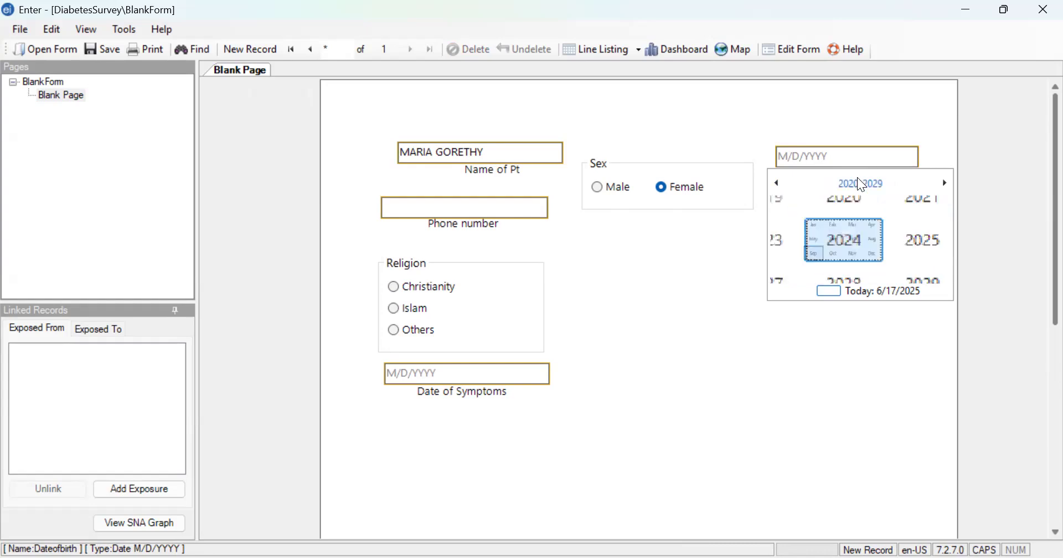
{"action": "left_click", "coordinate": [783, 181]}
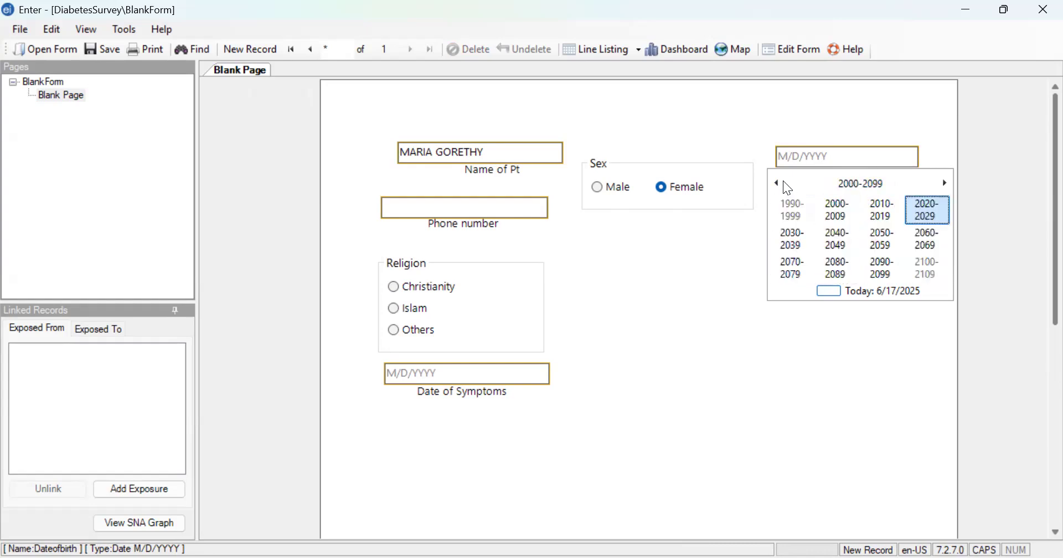
{"action": "left_click", "coordinate": [774, 183]}
{"action": "left_click", "coordinate": [775, 184]}
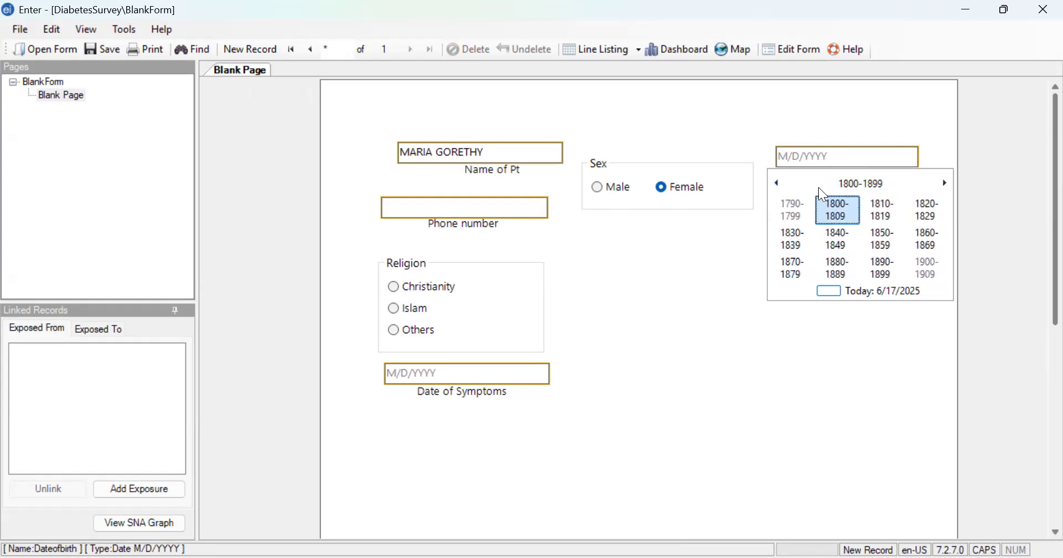
{"action": "left_click", "coordinate": [946, 183]}
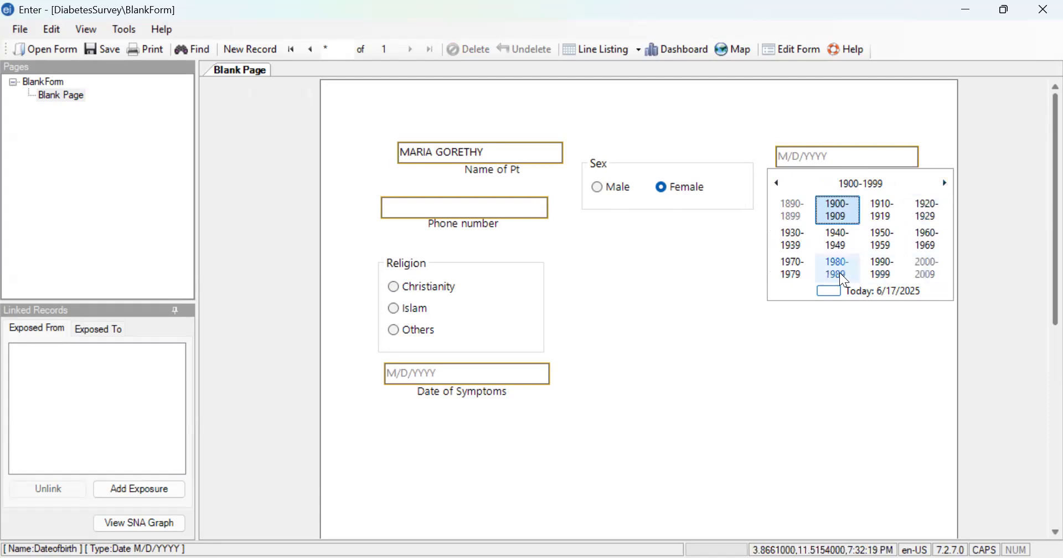
{"action": "left_click", "coordinate": [794, 274]}
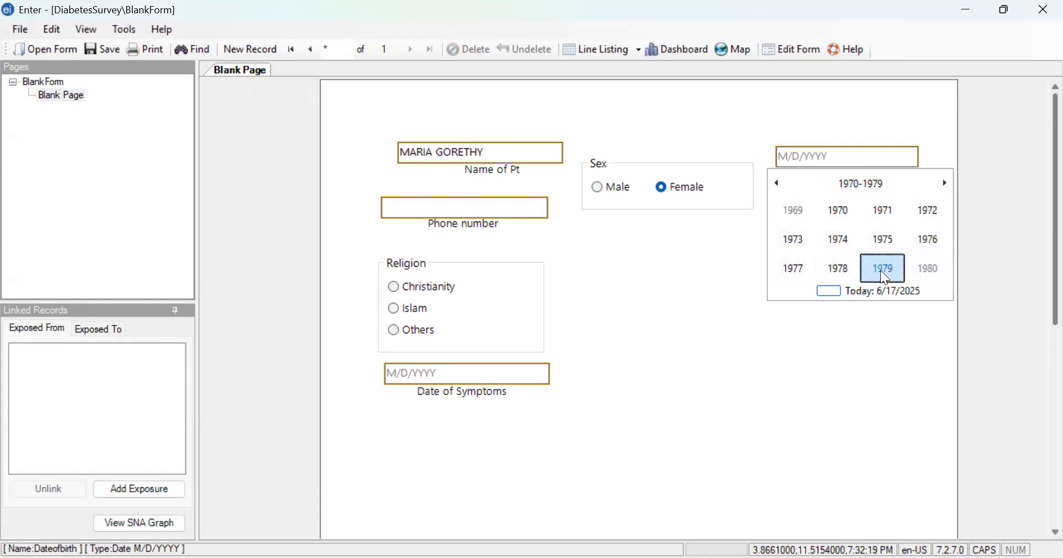
{"action": "left_click", "coordinate": [881, 271]}
{"action": "left_click", "coordinate": [933, 269]}
{"action": "left_click", "coordinate": [890, 244]}
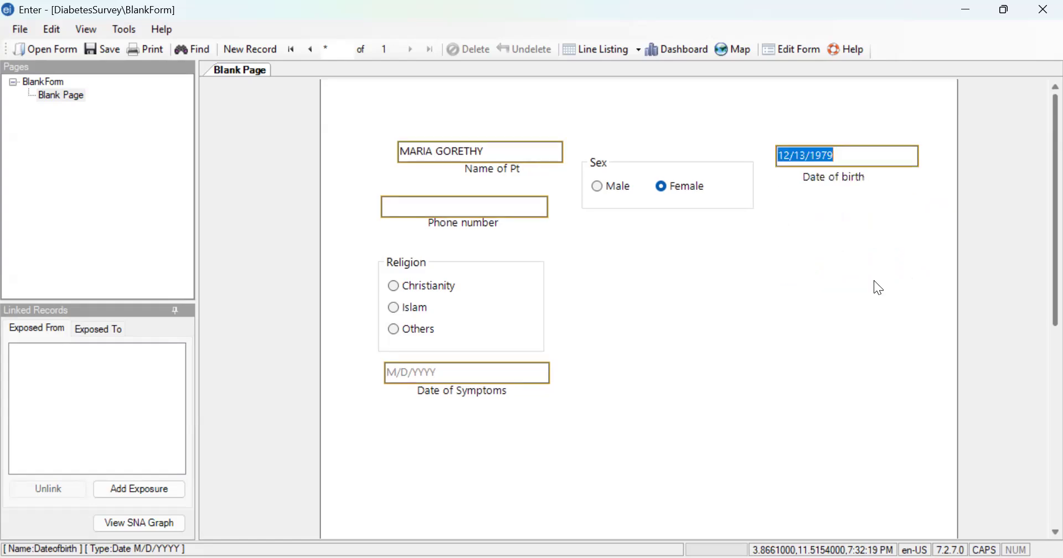
- Enter the female patient's phone number and choose Islam as the religion
{"action": "left_click", "coordinate": [455, 210]}
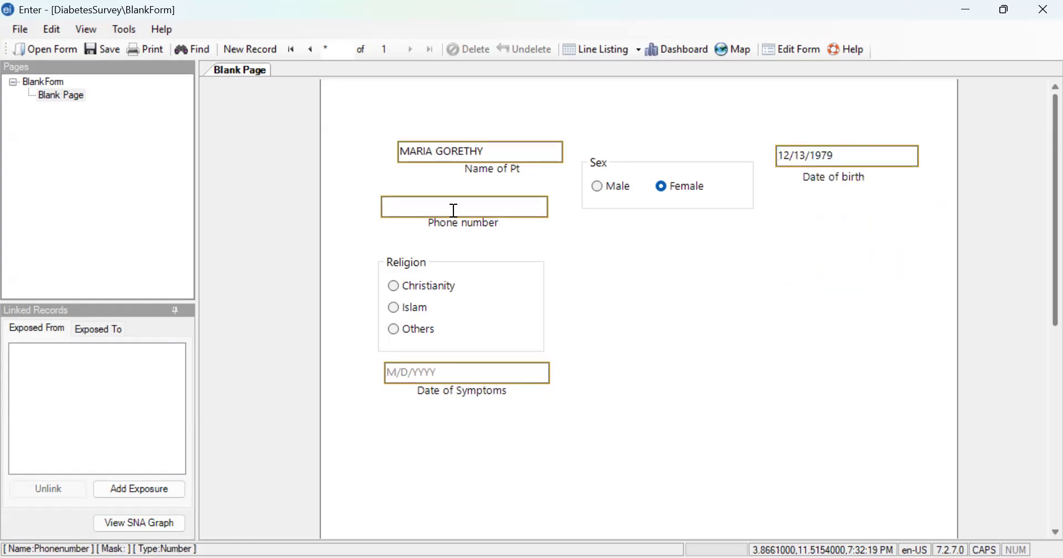
{"action": "type", "text": "09"}
{"action": "key", "text": "BackSpace"}
{"action": "left_click", "coordinate": [394, 309]}
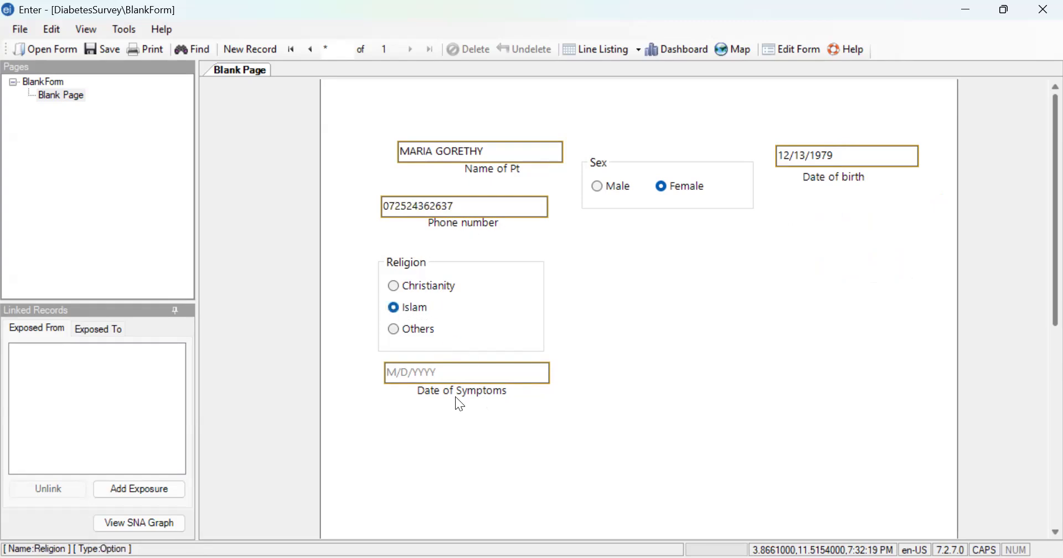
- Set the female patient's Date of Symptoms to 6/16/2025
{"action": "left_click", "coordinate": [446, 380]}
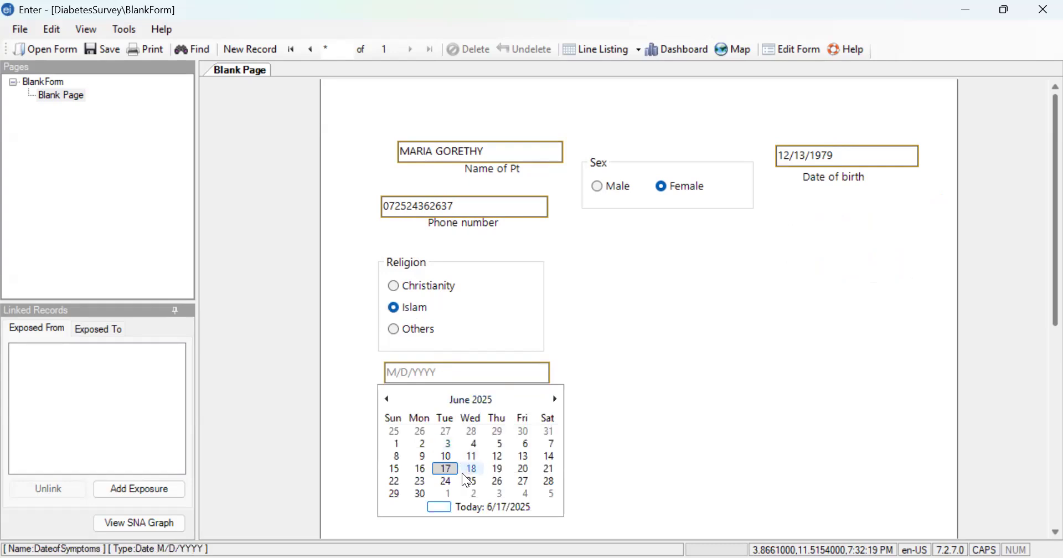
{"action": "left_click", "coordinate": [423, 470]}
{"action": "left_click", "coordinate": [566, 468]}
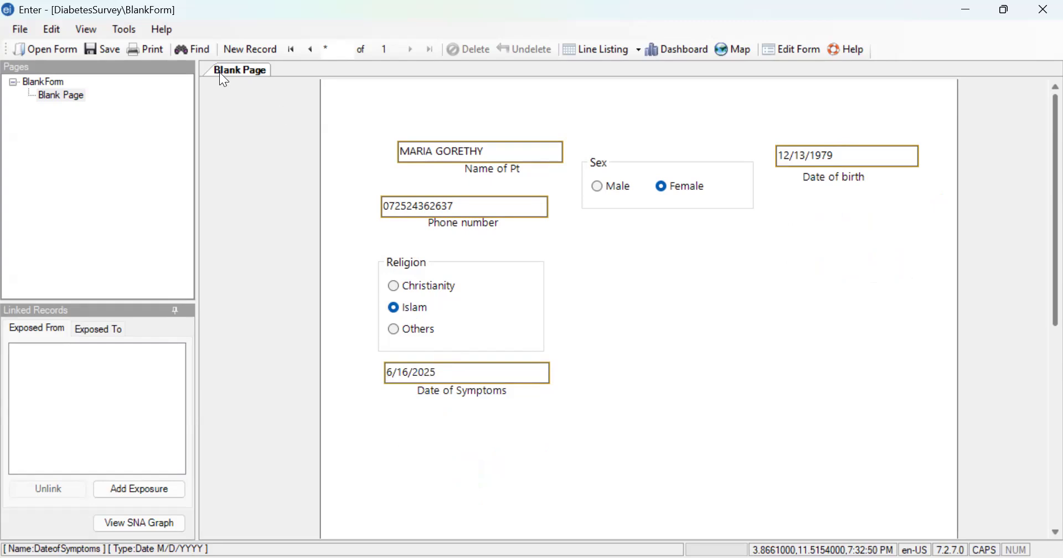
- Start a new record, entering the third patient's full name in uppercase and Male as the sex
{"action": "left_click", "coordinate": [256, 46]}
{"action": "left_click", "coordinate": [483, 154]}
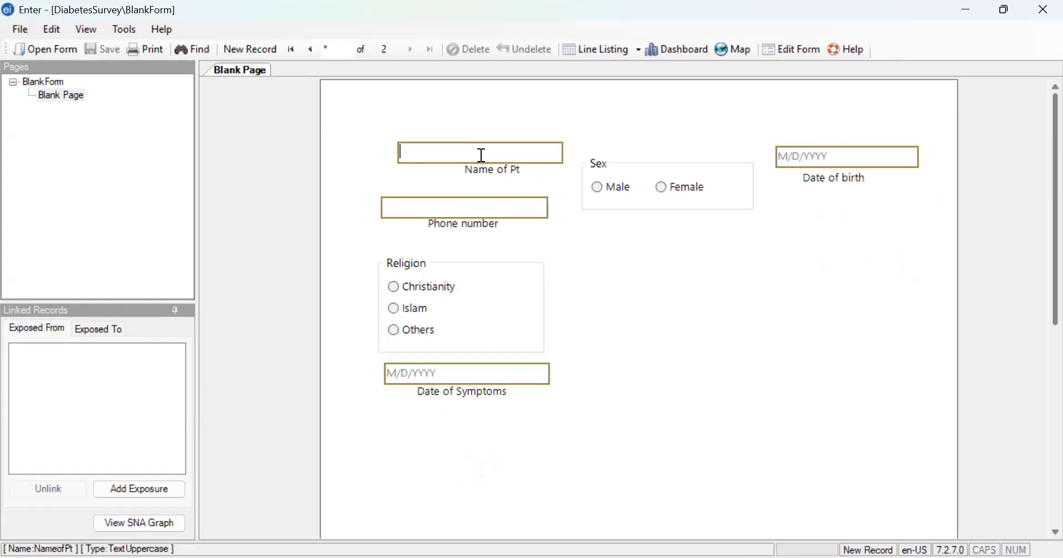
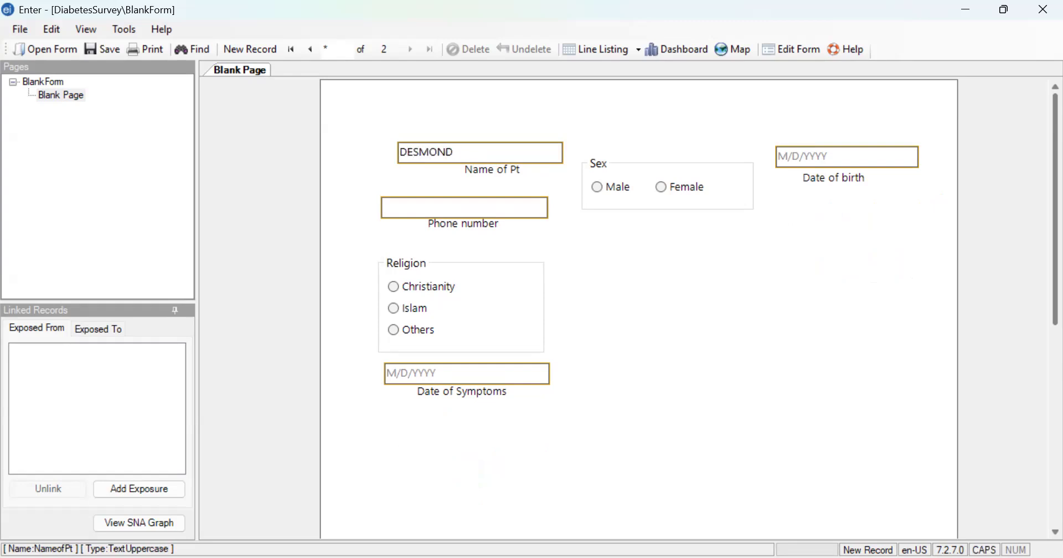
- Set the male patient's date of birth using the Date of birth calendar
{"action": "left_click", "coordinate": [803, 158]}
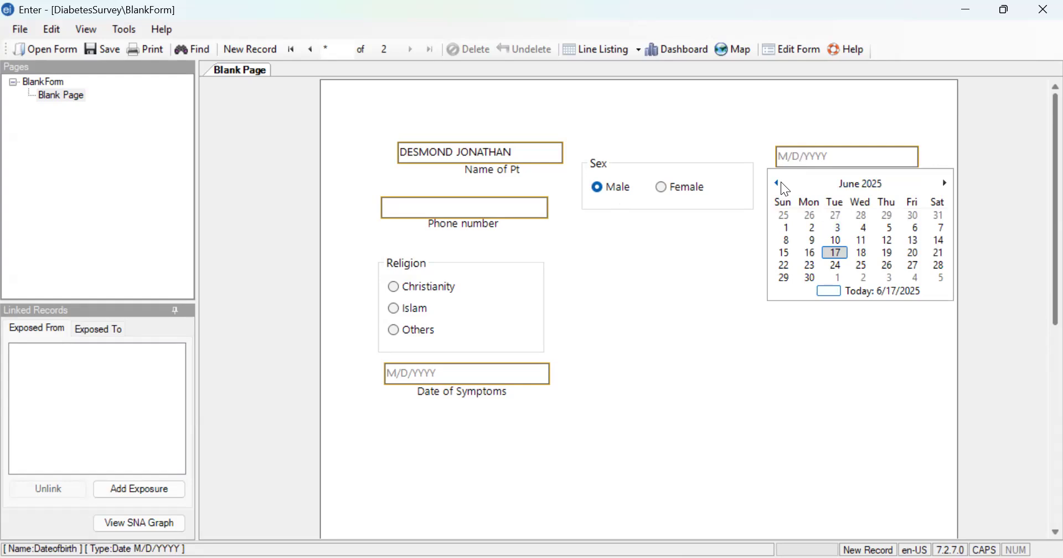
{"action": "left_click", "coordinate": [782, 183]}
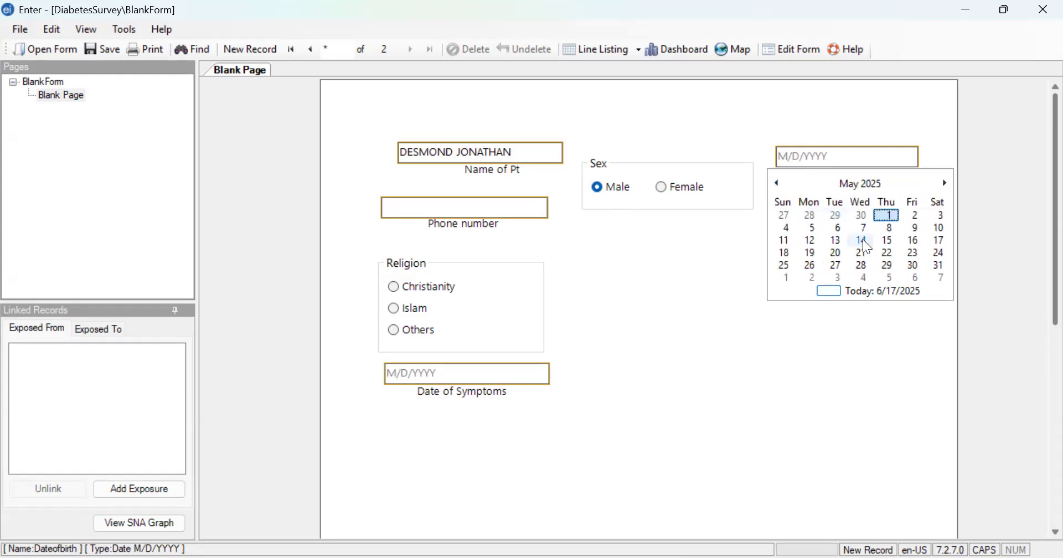
{"action": "left_click", "coordinate": [785, 182]}
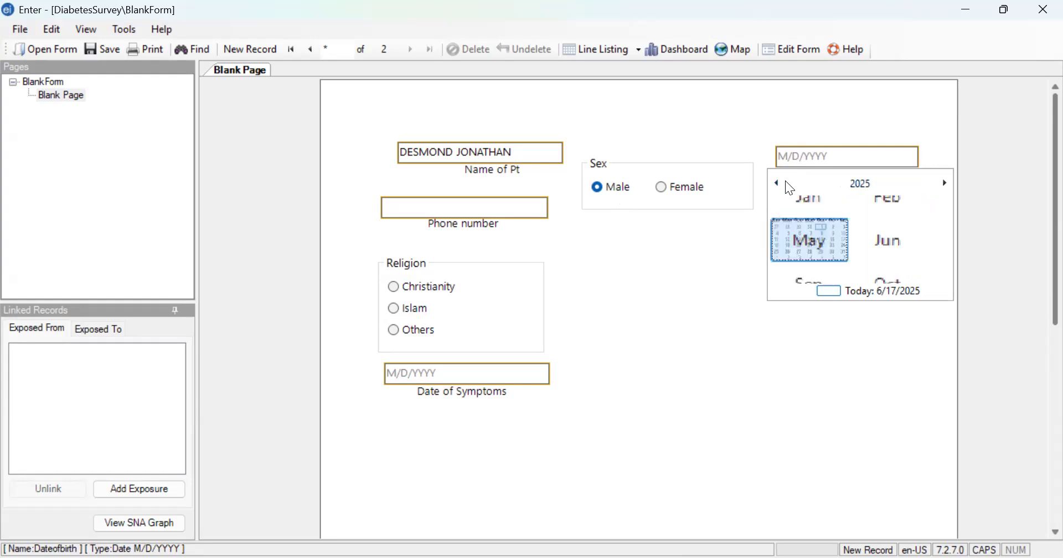
{"action": "left_click", "coordinate": [786, 182]}
{"action": "left_click", "coordinate": [883, 241]}
{"action": "left_click", "coordinate": [789, 211]}
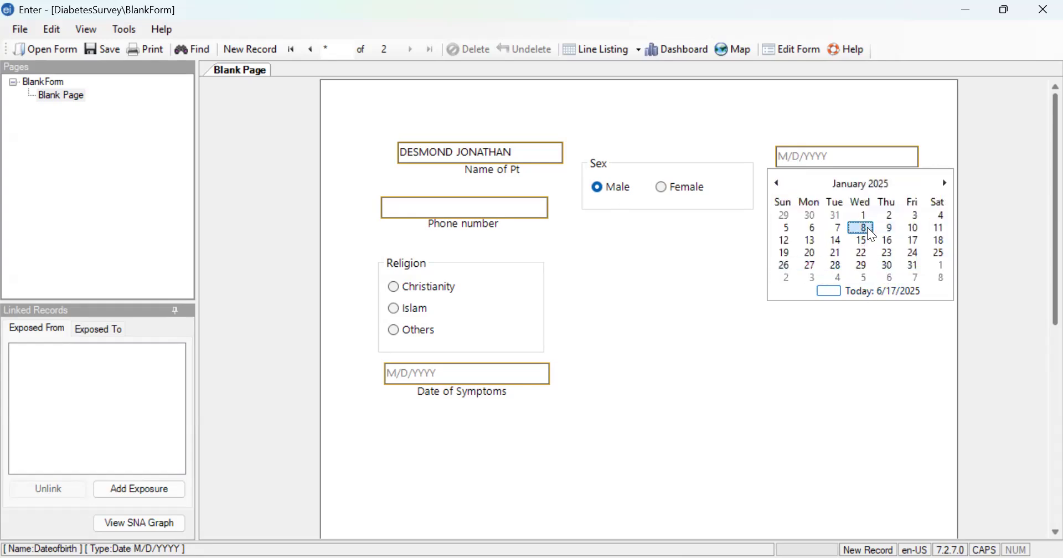
{"action": "left_click", "coordinate": [864, 228]}
- Enter the male patient's phone number and choose Others as the religion
{"action": "left_click", "coordinate": [499, 206]}
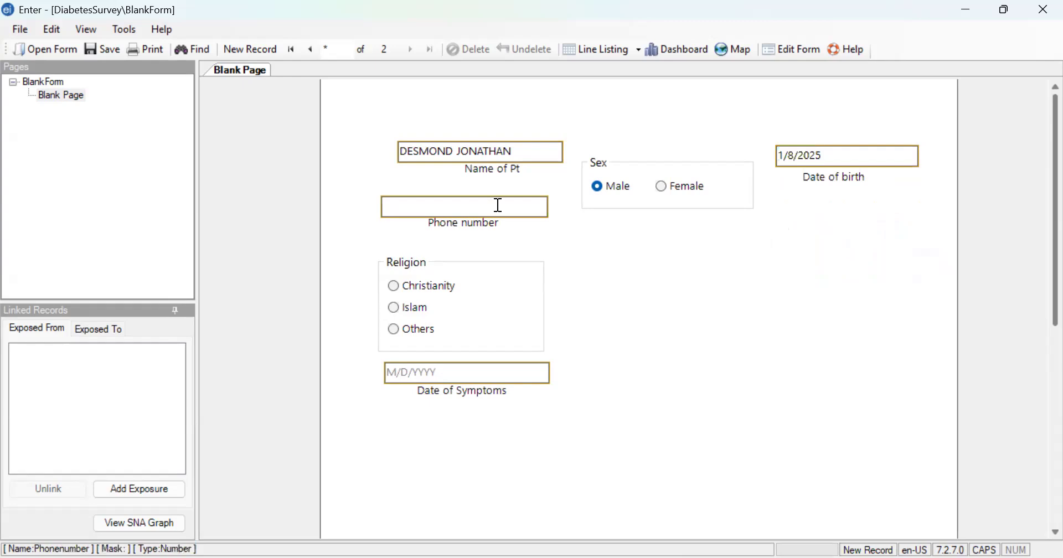
{"action": "left_click", "coordinate": [395, 329]}
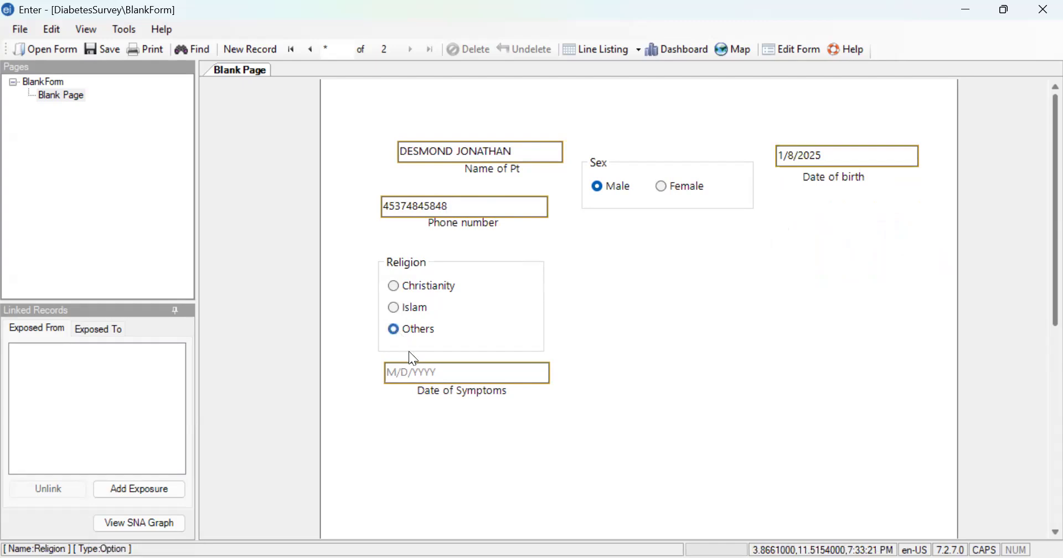
- Set the male patient's Date of Symptoms to 6/17/2025
{"action": "left_click", "coordinate": [439, 373]}
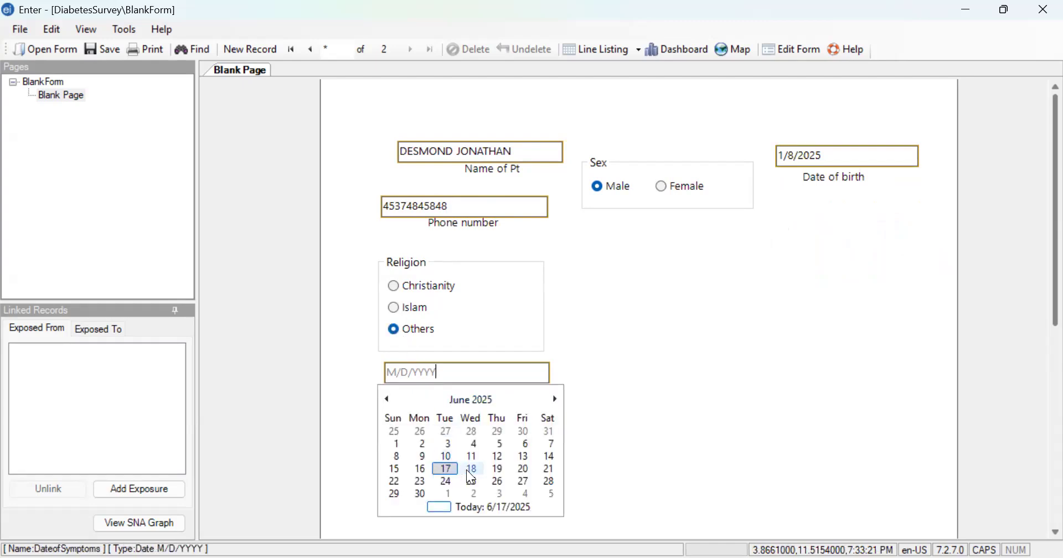
{"action": "left_click", "coordinate": [446, 469]}
{"action": "left_click", "coordinate": [635, 334]}
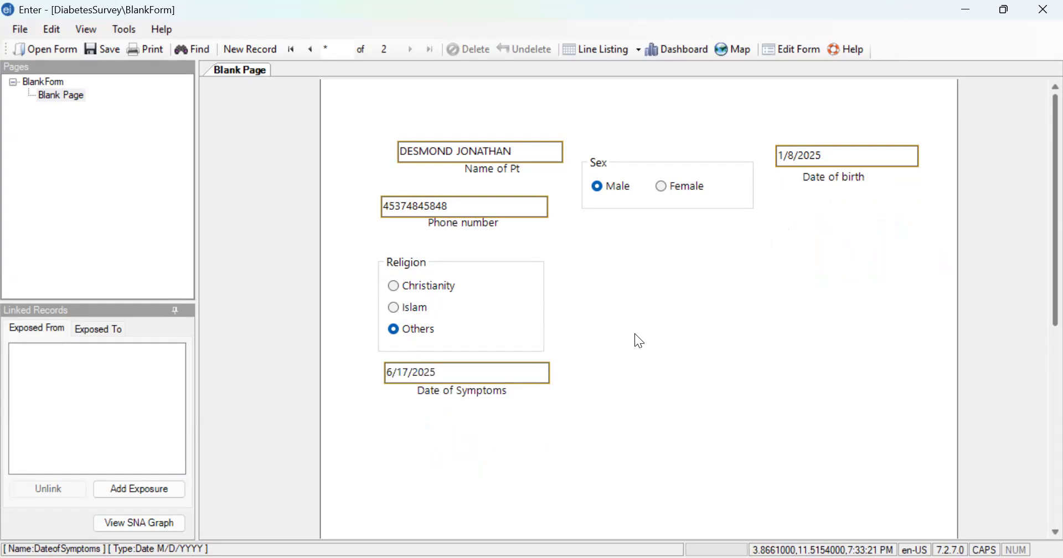
- Advance to a new blank record and close the Enter module
{"action": "left_click", "coordinate": [248, 49]}
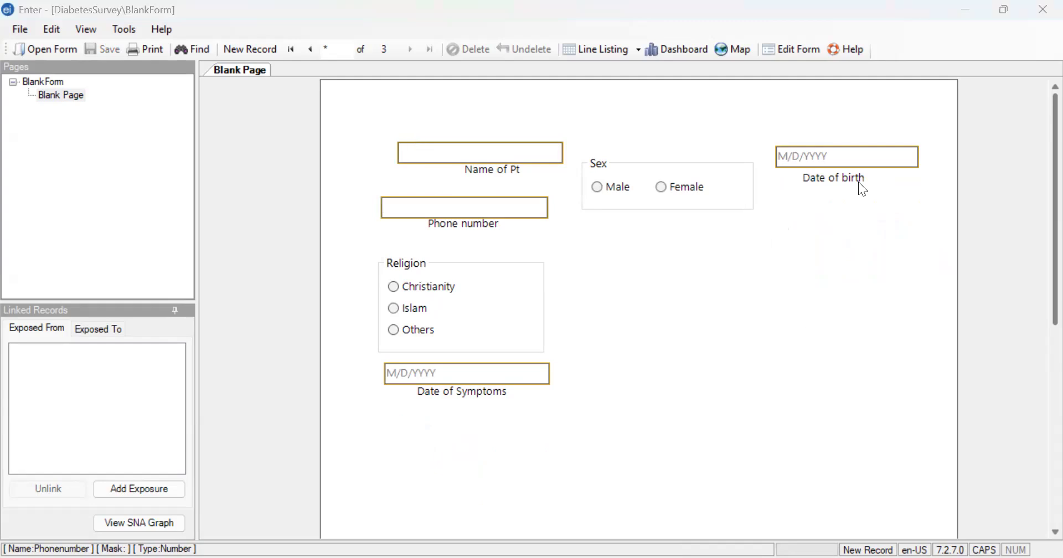
{"action": "left_click", "coordinate": [1042, 12]}
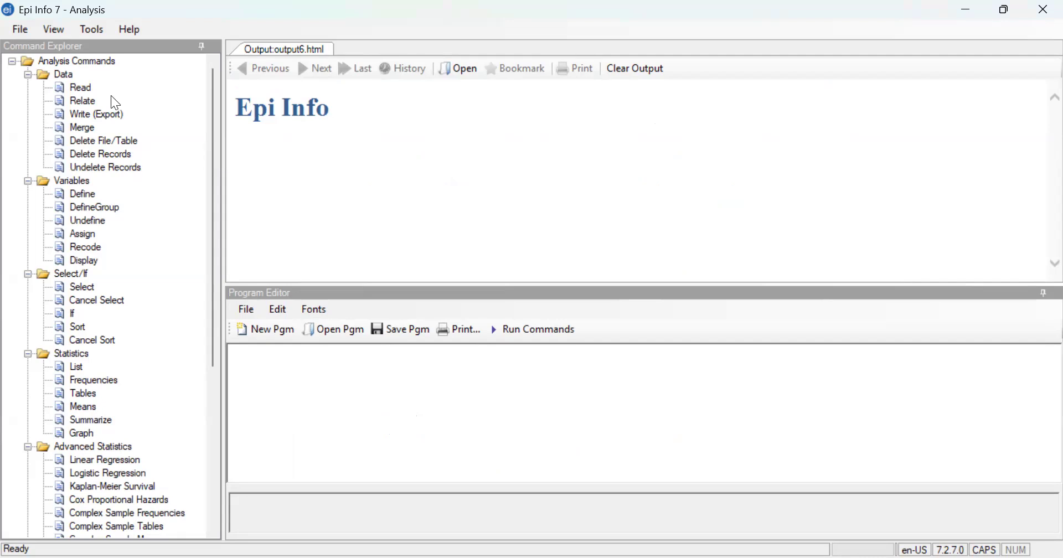
- Start the Read command in Analysis and browse for an Epi Info 7 Project data source
{"action": "left_click", "coordinate": [77, 89]}
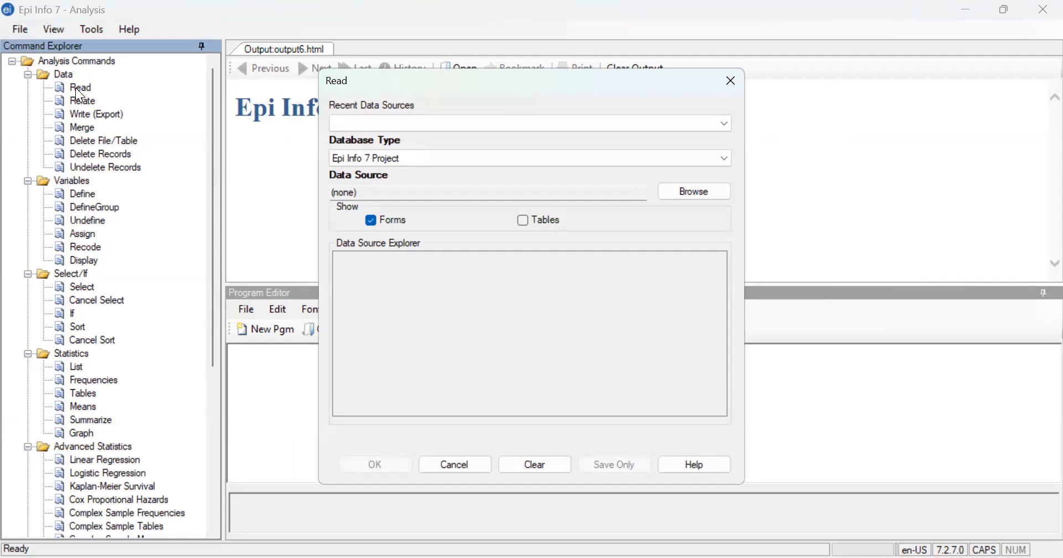
{"action": "left_click", "coordinate": [690, 195]}
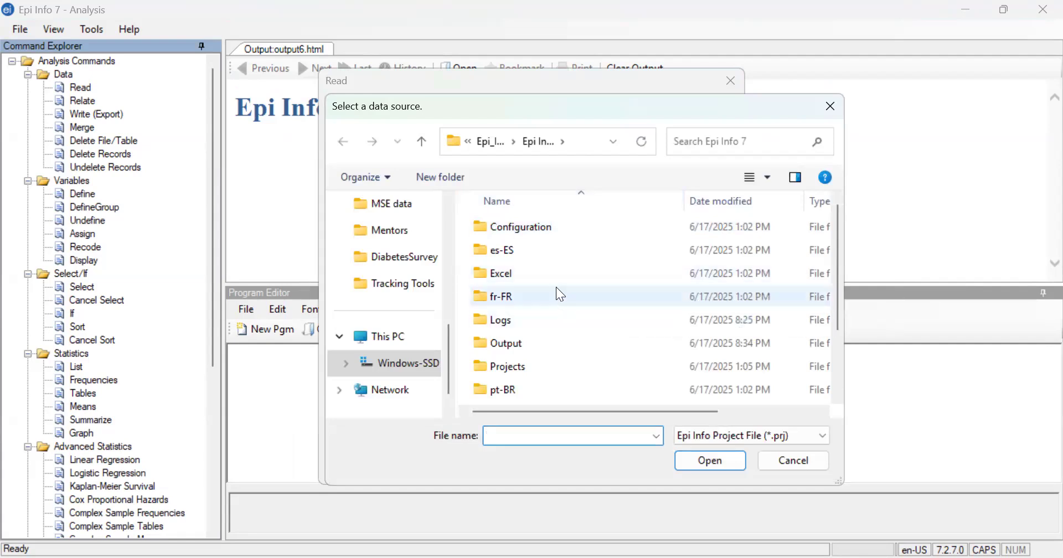
{"action": "scroll", "coordinate": [561, 294], "scroll_direction": "down", "scroll_amount": 1}
{"action": "scroll", "coordinate": [557, 289], "scroll_direction": "down", "scroll_amount": 2}
{"action": "scroll", "coordinate": [556, 289], "scroll_direction": "up", "scroll_amount": 3}
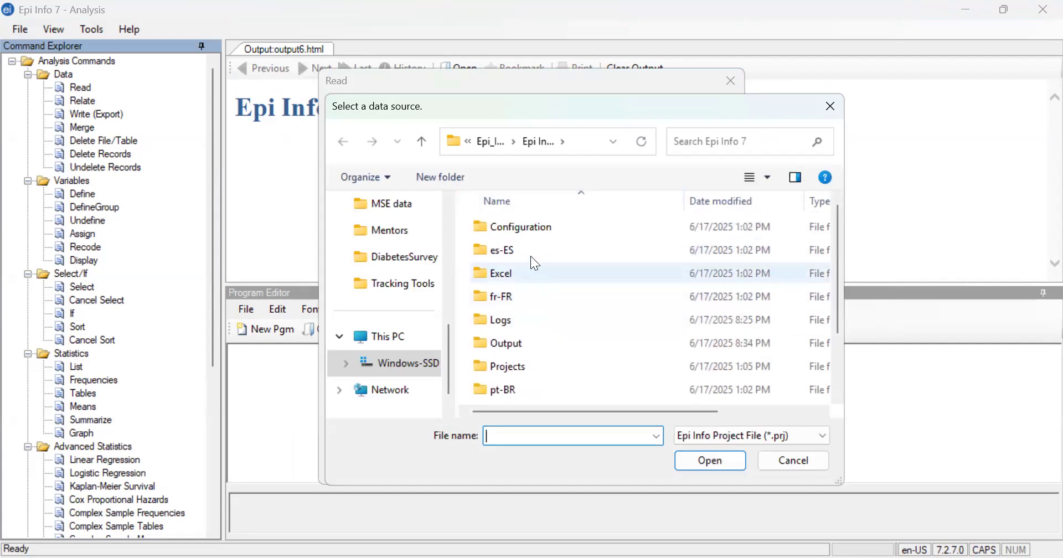
{"action": "left_click", "coordinate": [432, 156]}
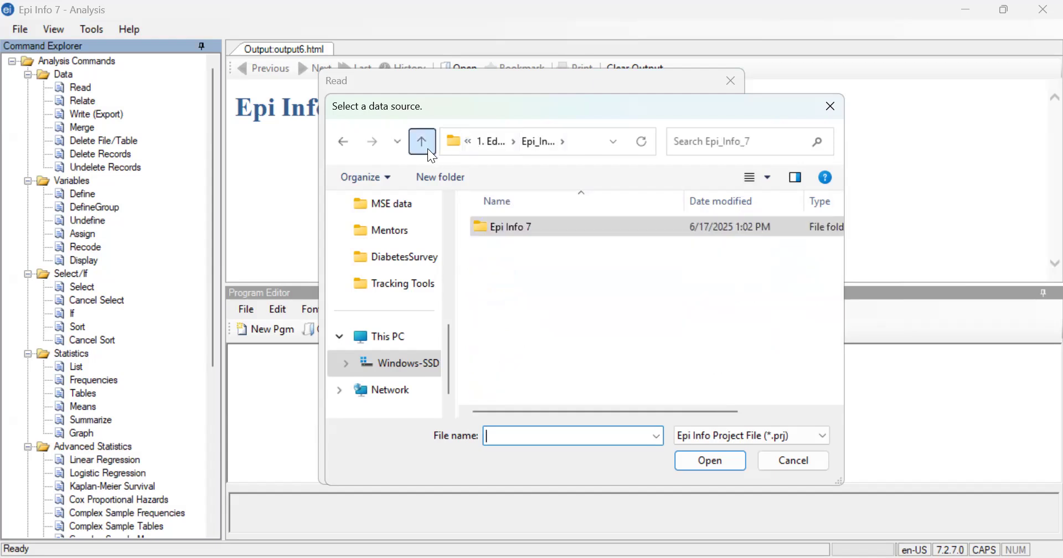
{"action": "left_click", "coordinate": [428, 148]}
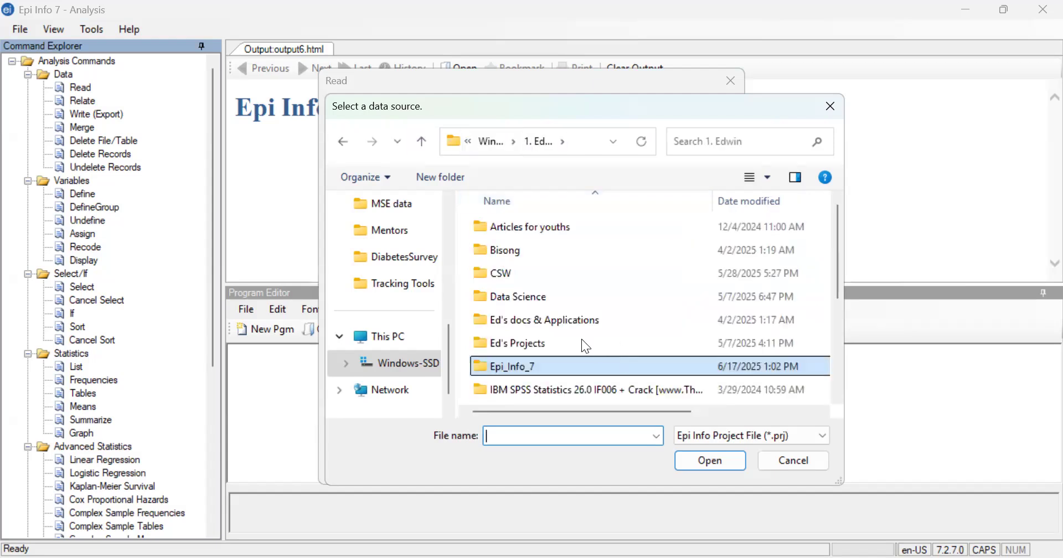
{"action": "double_click", "coordinate": [555, 370]}
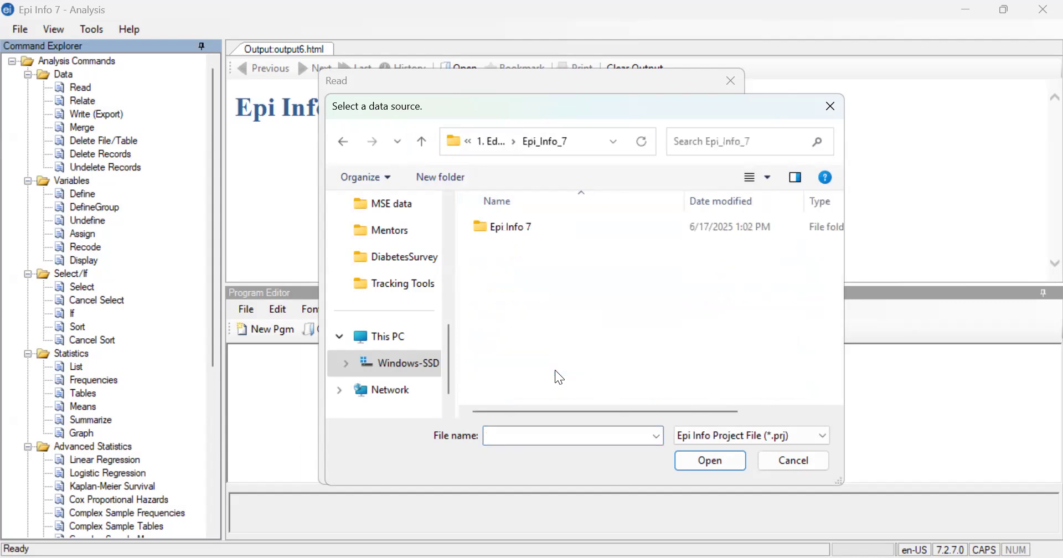
{"action": "double_click", "coordinate": [533, 227]}
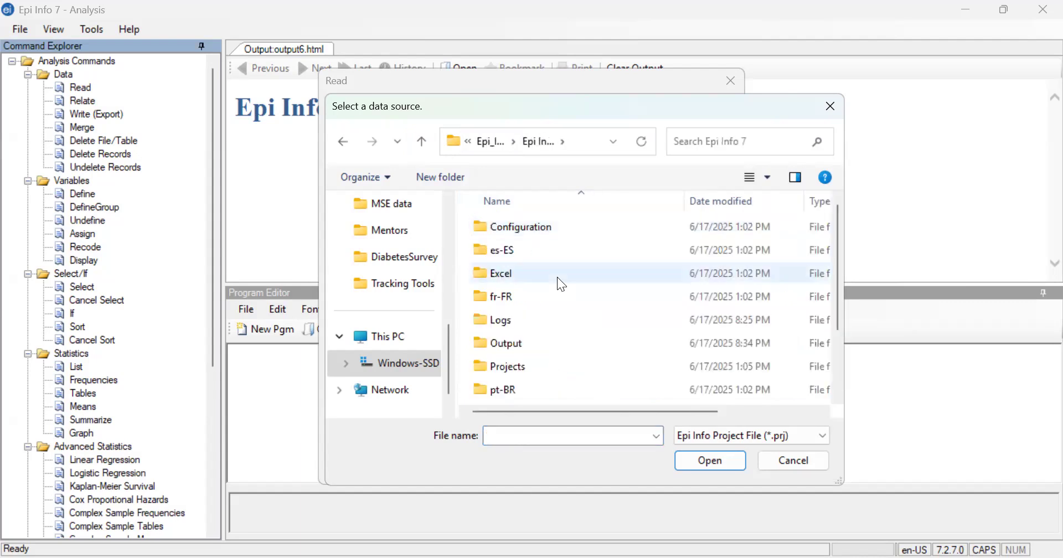
- Load DiabetesSurvey.prj from the DiabetesSurvey folder inside Projects as the data source
{"action": "scroll", "coordinate": [558, 279], "scroll_direction": "down", "scroll_amount": 1}
{"action": "scroll", "coordinate": [557, 277], "scroll_direction": "down", "scroll_amount": 3}
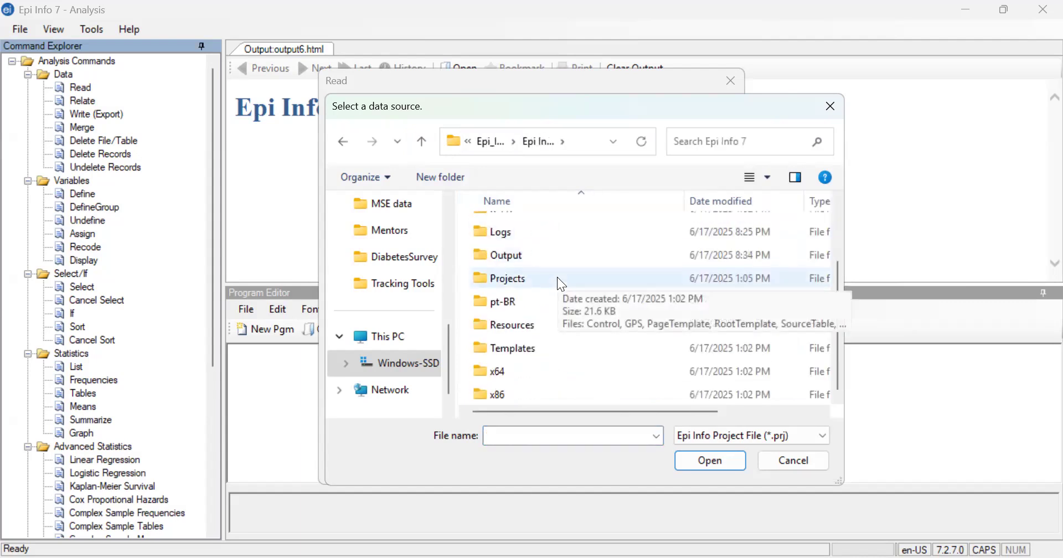
{"action": "scroll", "coordinate": [557, 277], "scroll_direction": "up", "scroll_amount": 1}
{"action": "scroll", "coordinate": [558, 277], "scroll_direction": "down", "scroll_amount": 1}
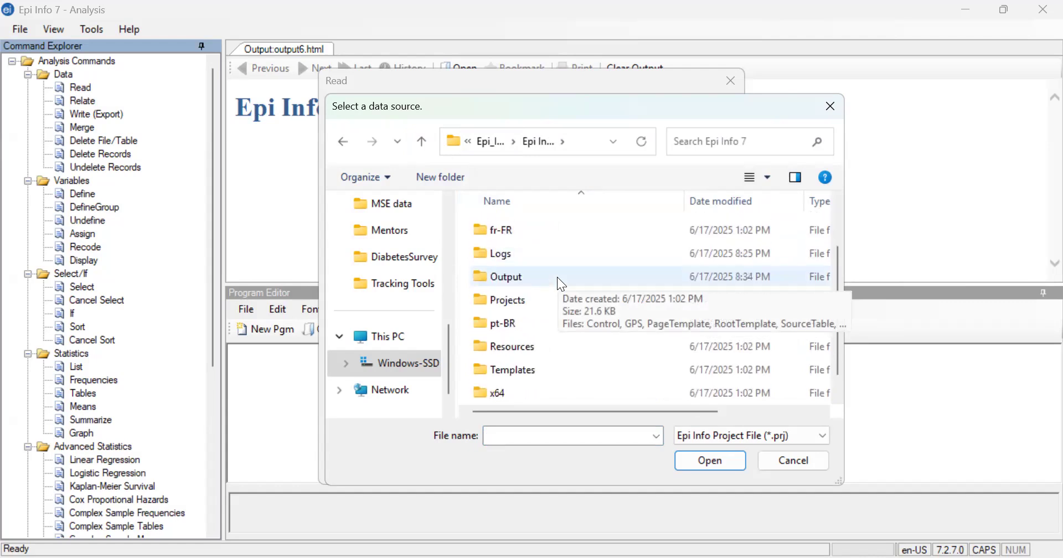
{"action": "double_click", "coordinate": [532, 302]}
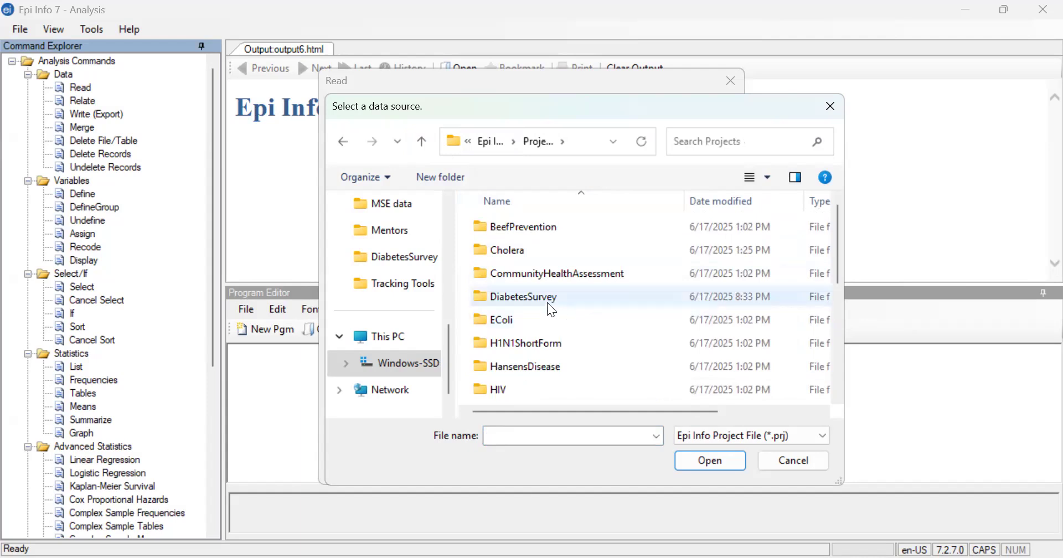
{"action": "left_click", "coordinate": [533, 301]}
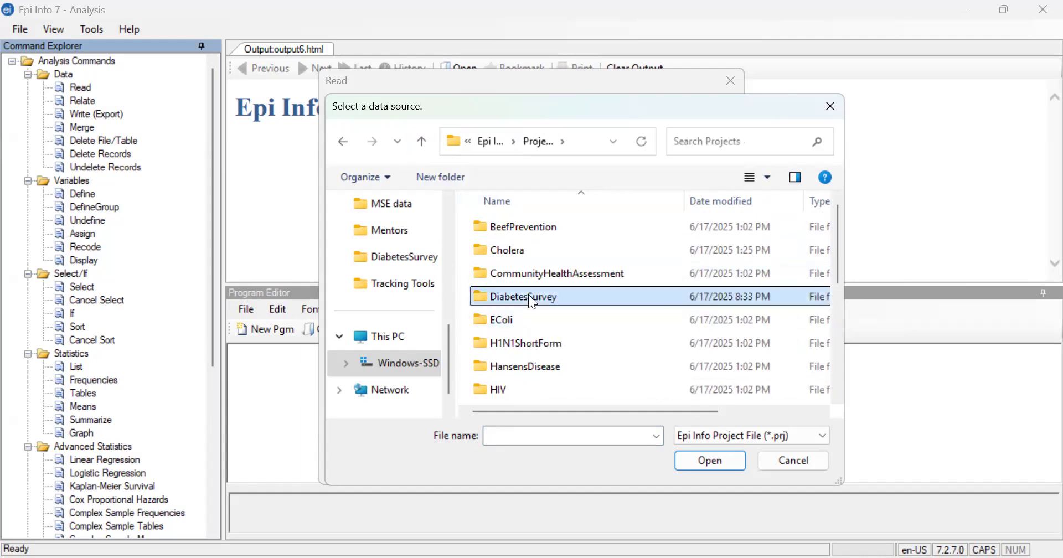
{"action": "left_click", "coordinate": [703, 468]}
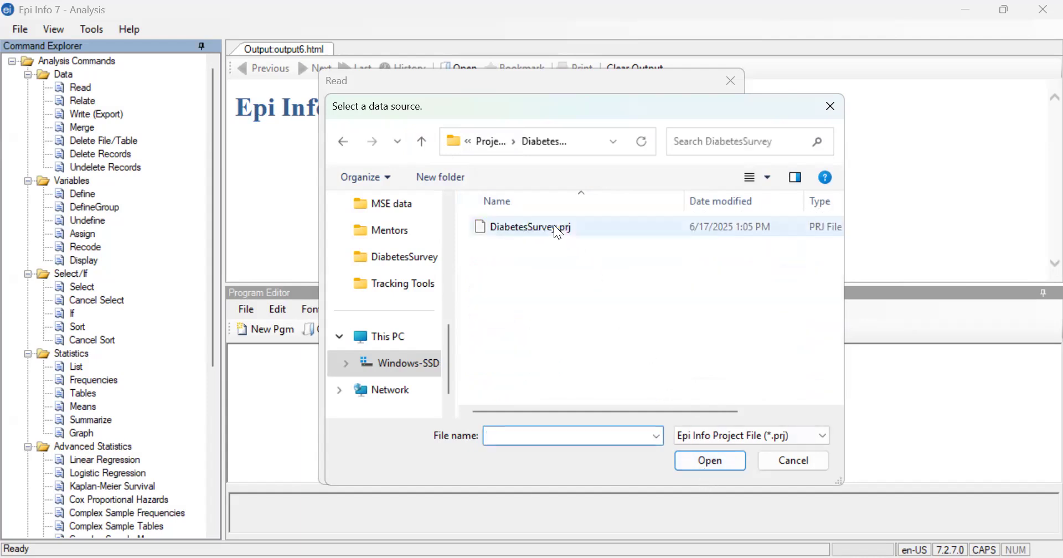
{"action": "left_click", "coordinate": [554, 226]}
{"action": "left_click", "coordinate": [692, 460]}
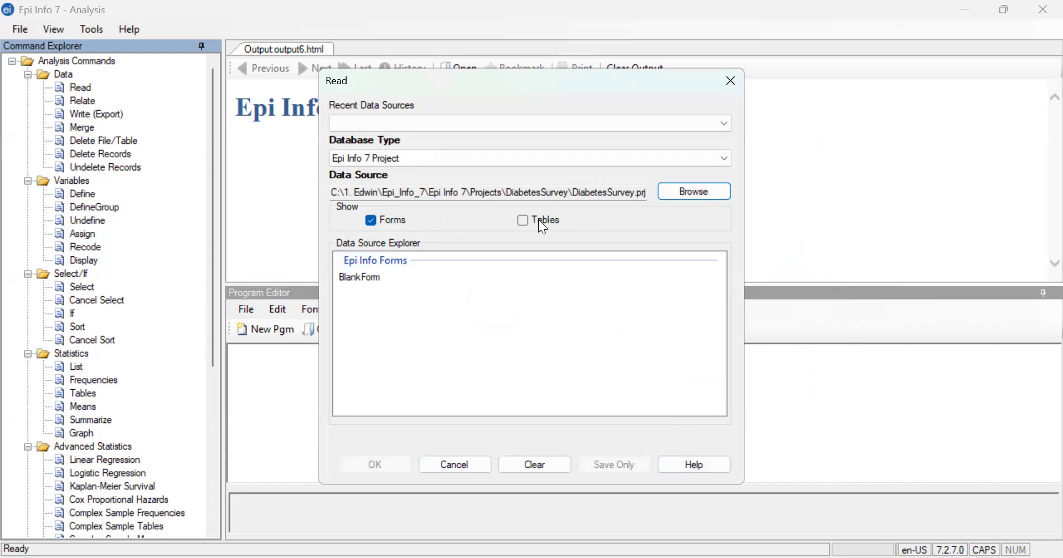
- Show the project's tables along with its forms and read the BlankForm1 table
{"action": "left_click", "coordinate": [524, 219]}
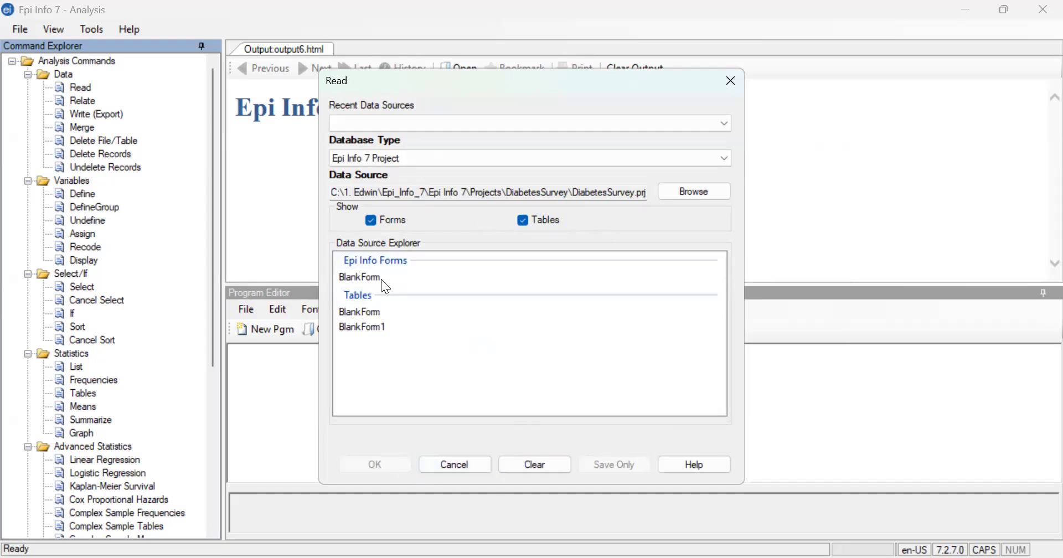
{"action": "left_click", "coordinate": [366, 333]}
{"action": "left_click", "coordinate": [372, 468]}
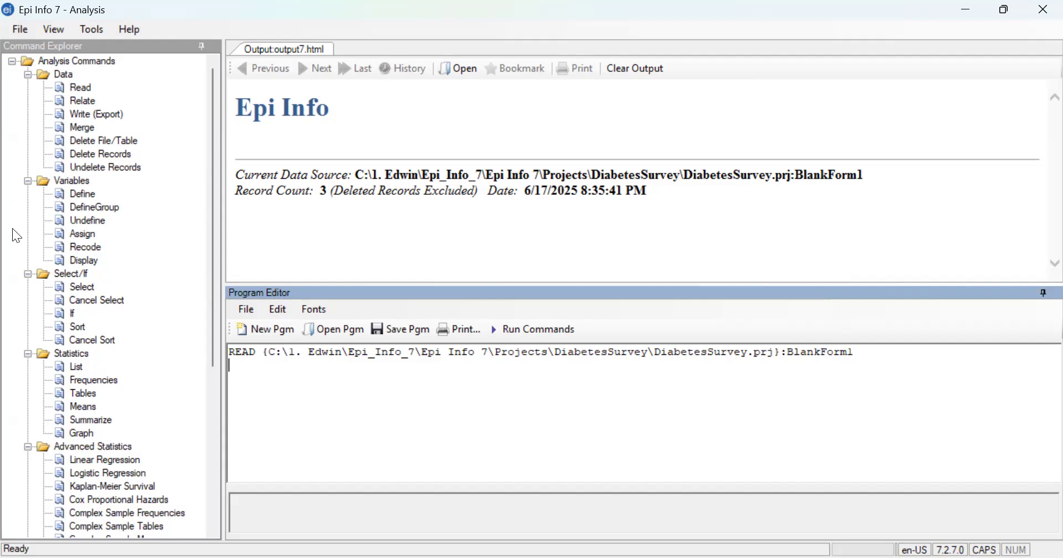
- Start a Frequencies analysis and add Sex as the frequency variable
{"action": "left_click", "coordinate": [84, 381]}
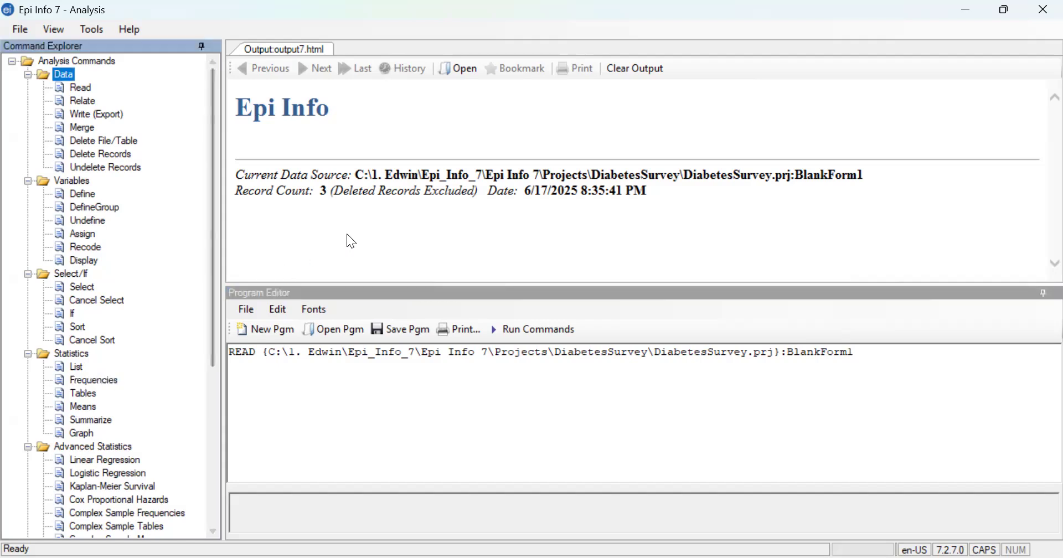
{"action": "left_click", "coordinate": [98, 381]}
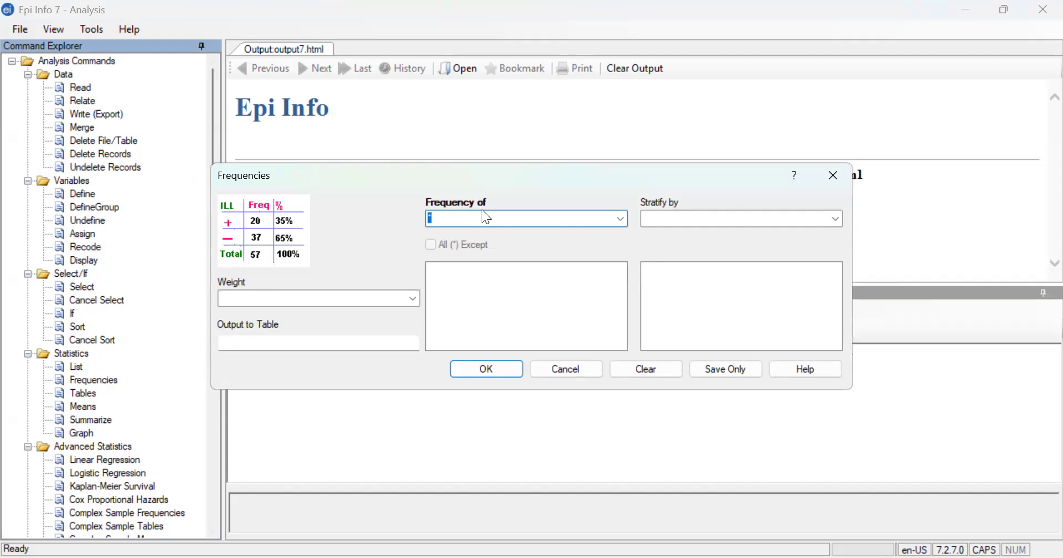
{"action": "left_click", "coordinate": [620, 221]}
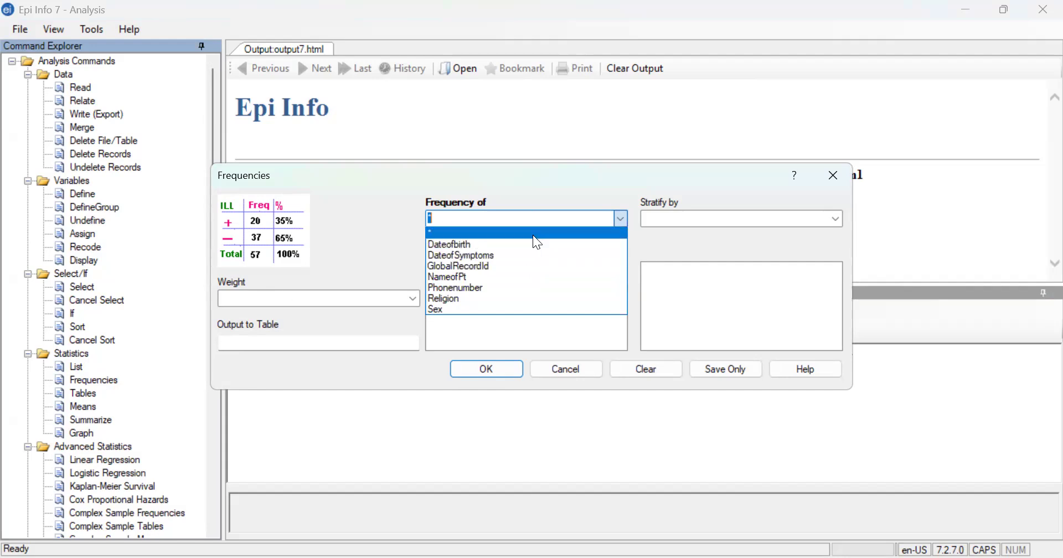
{"action": "left_click", "coordinate": [450, 313]}
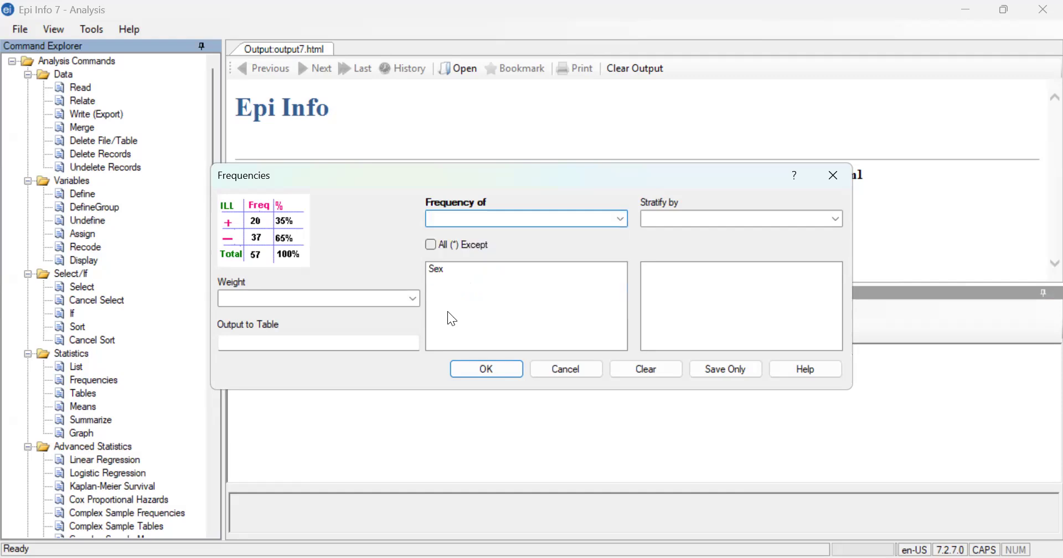
{"action": "left_click", "coordinate": [621, 221]}
{"action": "left_click", "coordinate": [553, 336]}
{"action": "left_click", "coordinate": [836, 218]}
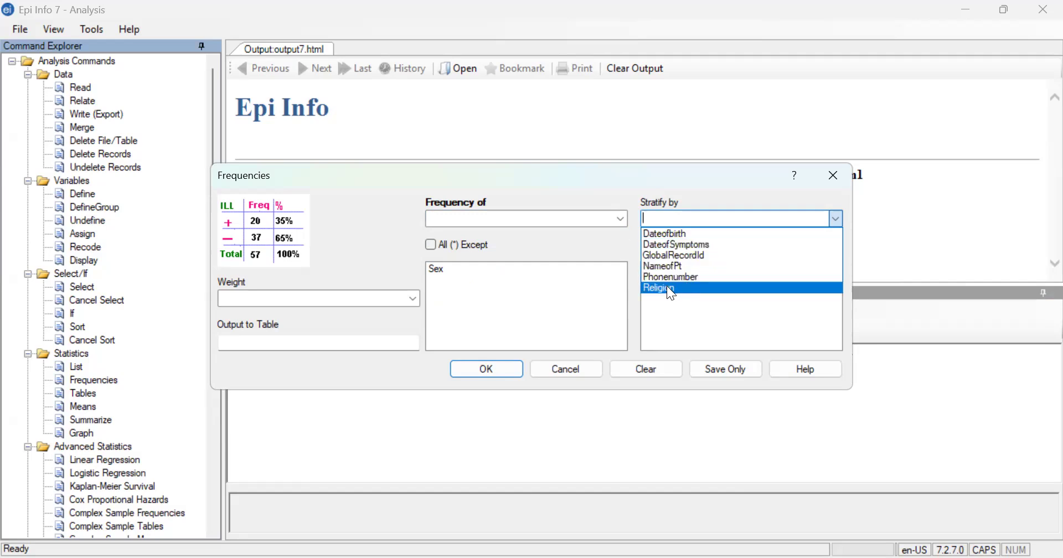
{"action": "left_click", "coordinate": [497, 304]}
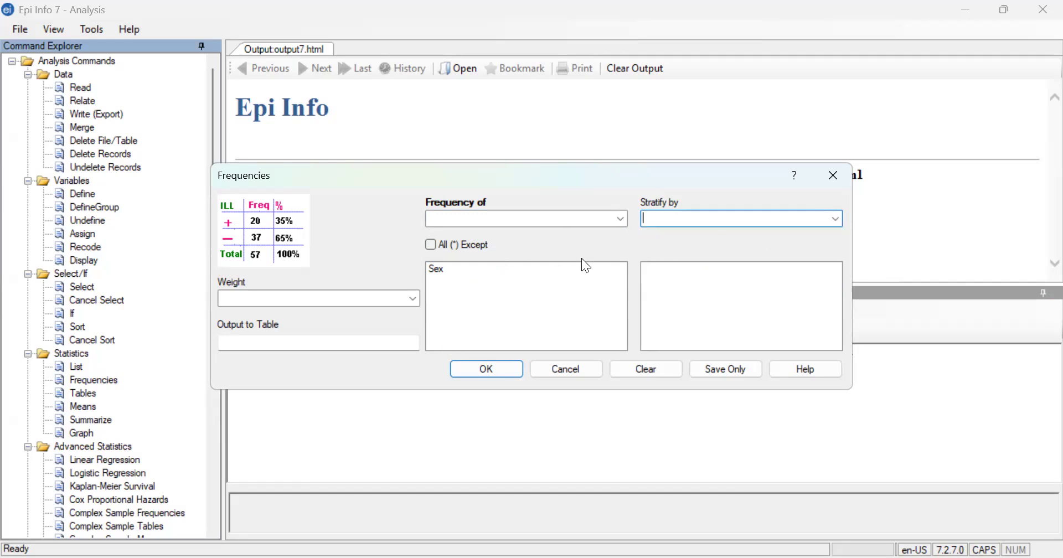
- Run the Sex frequency analysis and review its frequency table and exact 95% confidence limits
{"action": "left_click", "coordinate": [486, 369]}
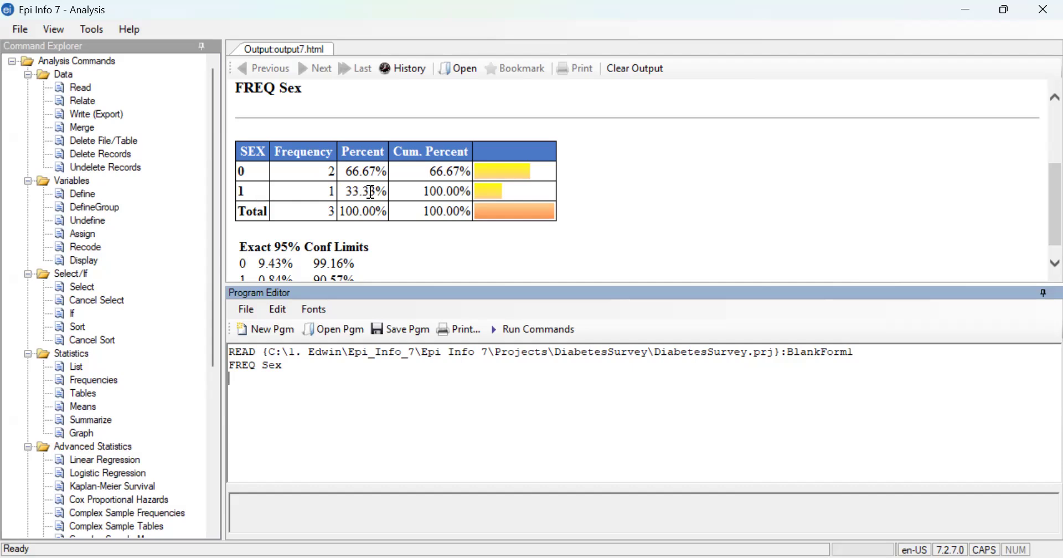
{"action": "scroll", "coordinate": [299, 252], "scroll_direction": "down", "scroll_amount": 1}
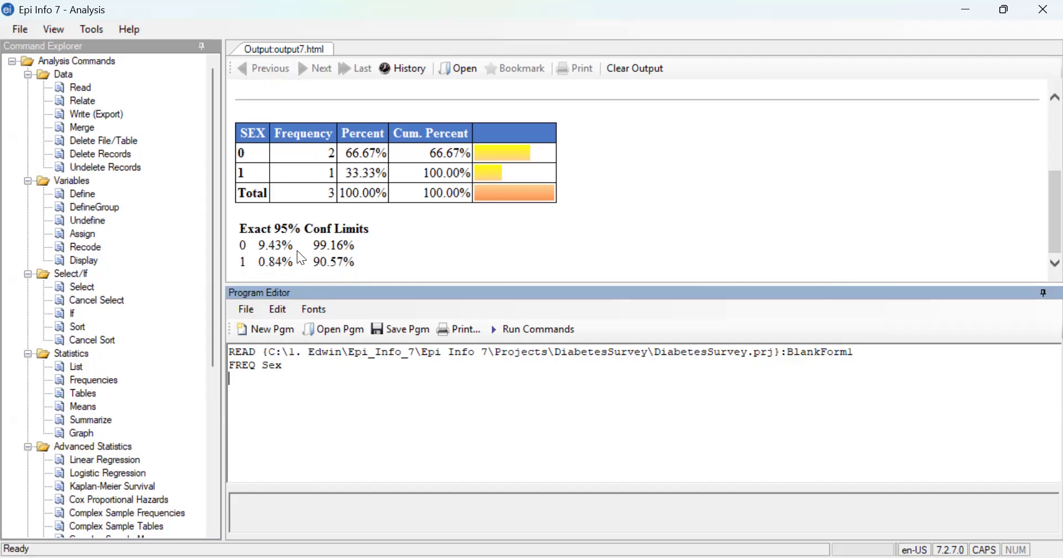
{"action": "scroll", "coordinate": [302, 258], "scroll_direction": "up", "scroll_amount": 2}
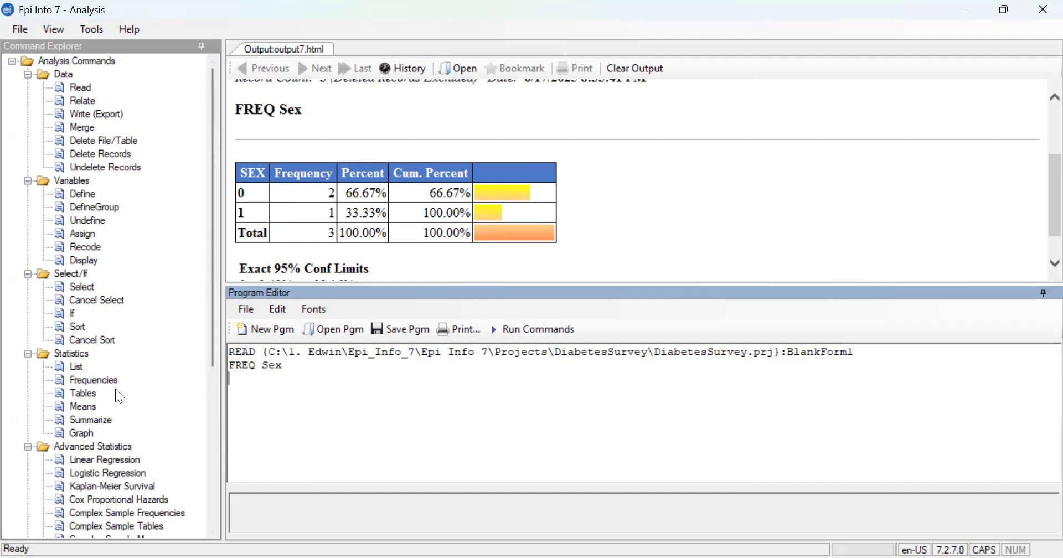
- Examine the available analysis commands, including the Statistics, Advanced Statistics, Output and User-Defined Commands groups
{"action": "scroll", "coordinate": [114, 384], "scroll_direction": "down", "scroll_amount": 1}
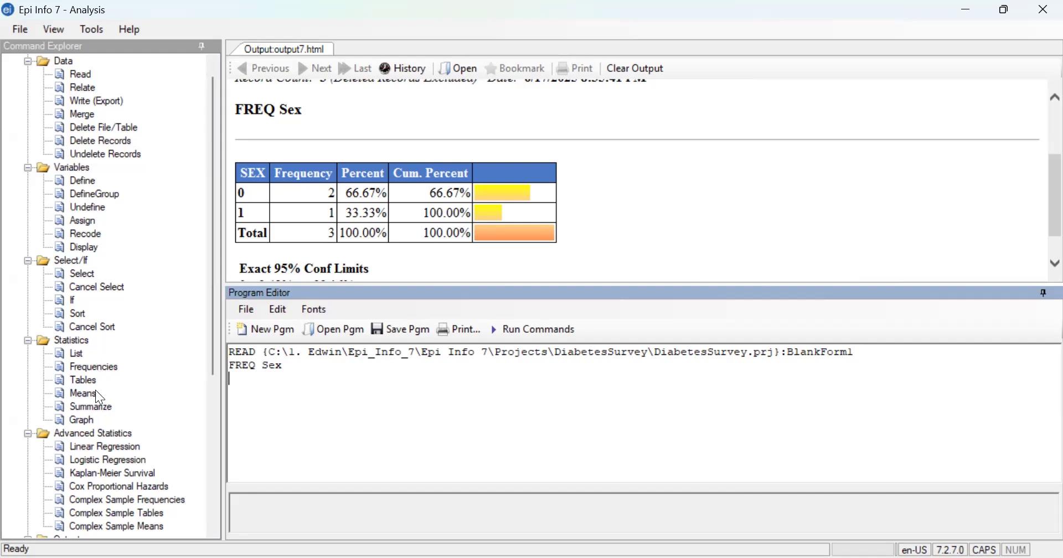
{"action": "scroll", "coordinate": [103, 389], "scroll_direction": "down", "scroll_amount": 1}
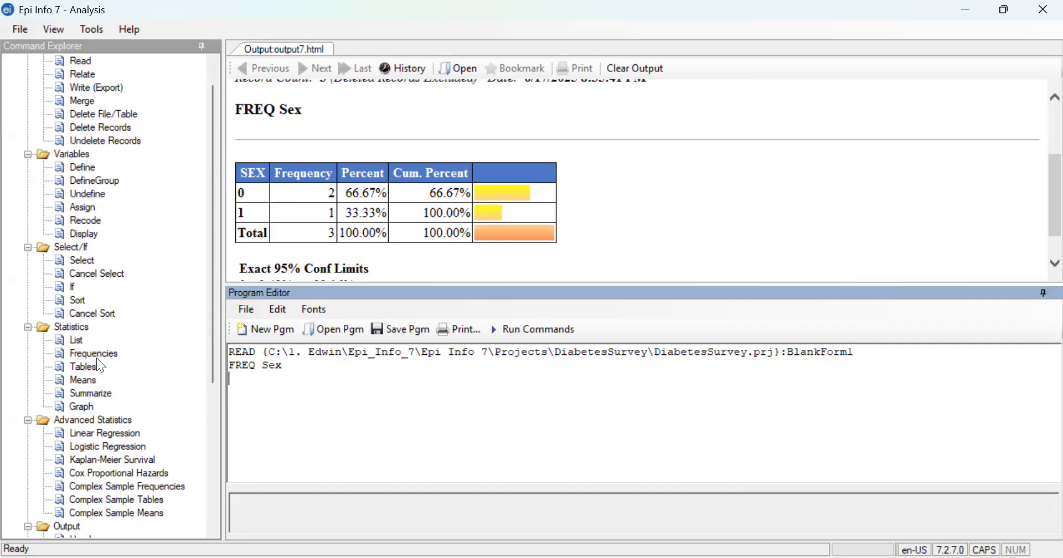
{"action": "scroll", "coordinate": [101, 385], "scroll_direction": "down", "scroll_amount": 2}
{"action": "scroll", "coordinate": [124, 269], "scroll_direction": "up", "scroll_amount": 1}
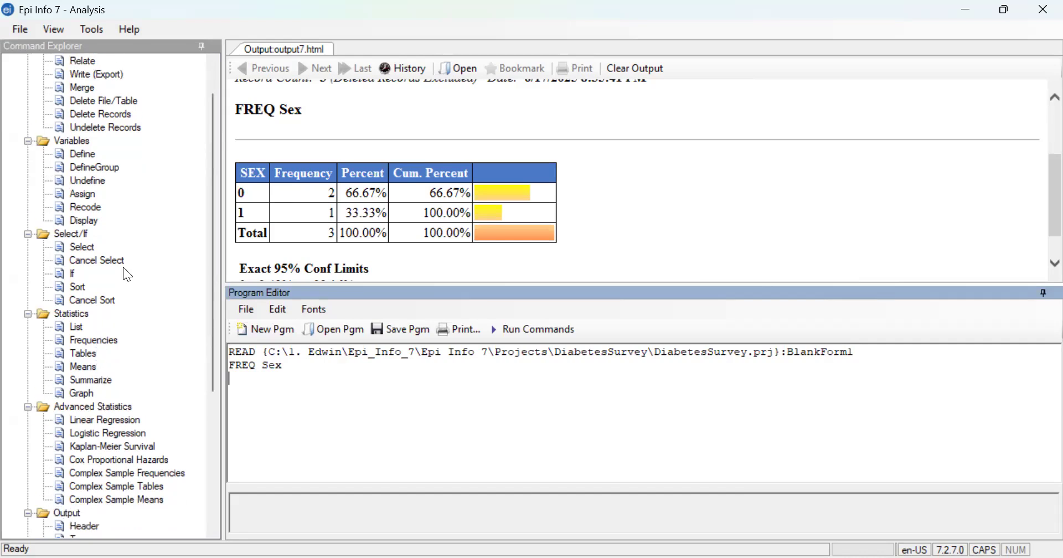
{"action": "scroll", "coordinate": [125, 268], "scroll_direction": "up", "scroll_amount": 3}
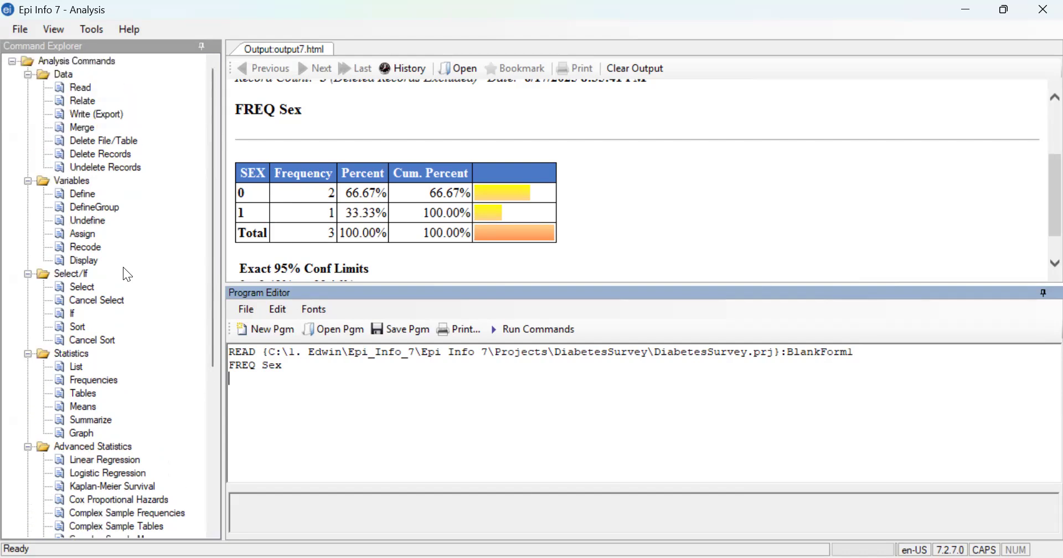
{"action": "scroll", "coordinate": [109, 400], "scroll_direction": "down", "scroll_amount": 6}
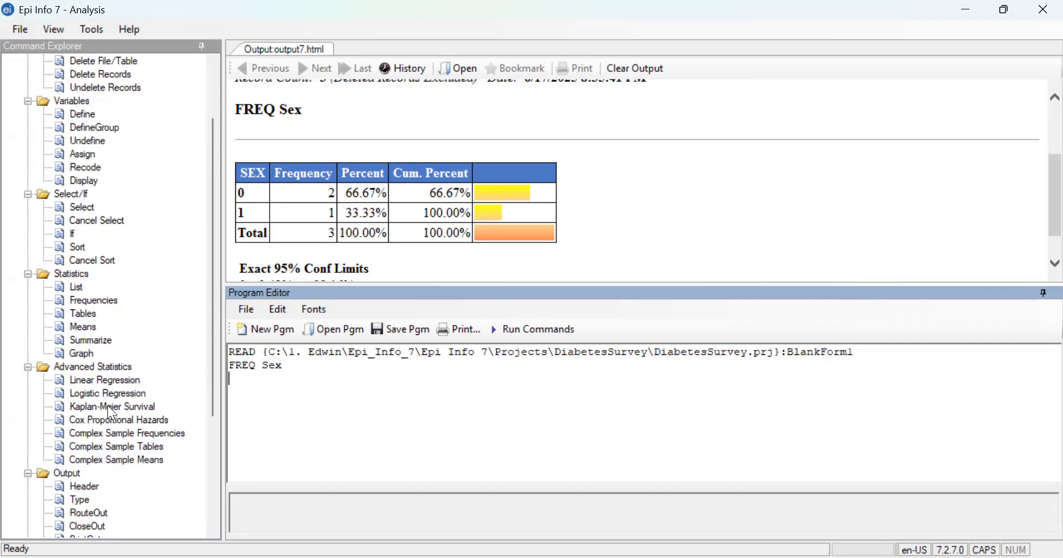
{"action": "scroll", "coordinate": [98, 407], "scroll_direction": "down", "scroll_amount": 2}
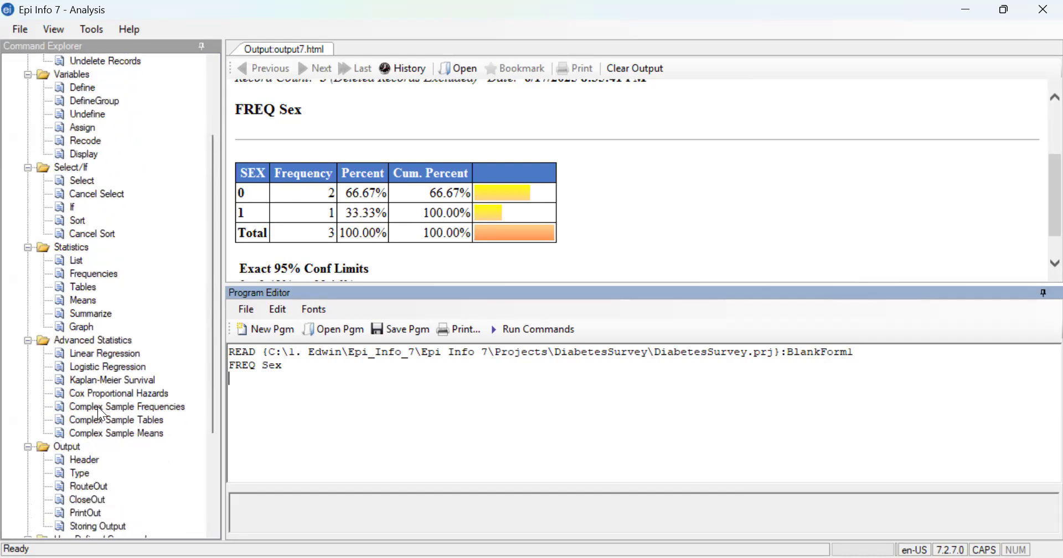
{"action": "scroll", "coordinate": [97, 407], "scroll_direction": "down", "scroll_amount": 11}
{"action": "scroll", "coordinate": [93, 396], "scroll_direction": "up", "scroll_amount": 7}
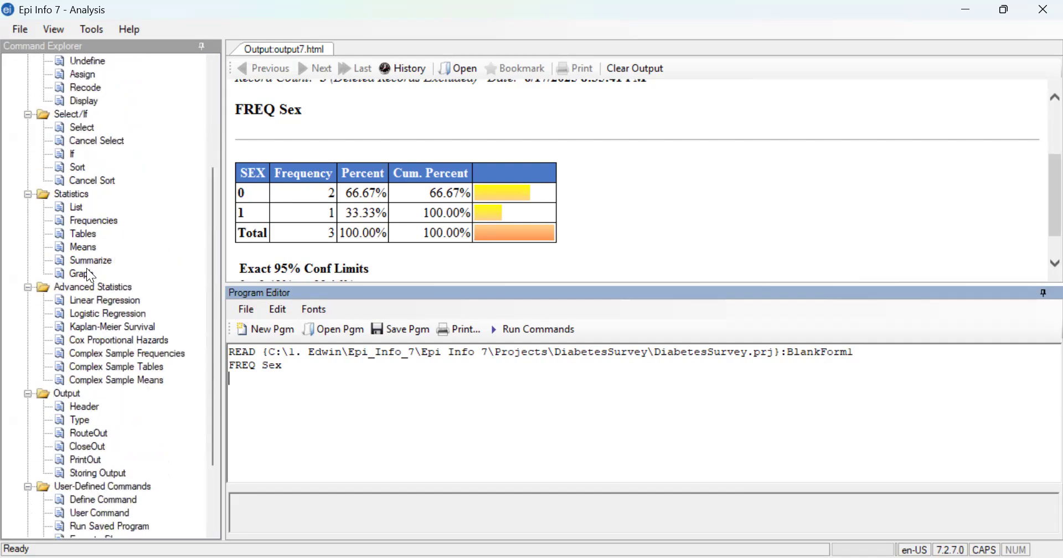
{"action": "scroll", "coordinate": [91, 396], "scroll_direction": "up", "scroll_amount": 9}
- Start a Graph command and choose Bar as the graph type, leaving the title and axis labels empty
{"action": "left_click", "coordinate": [83, 394]}
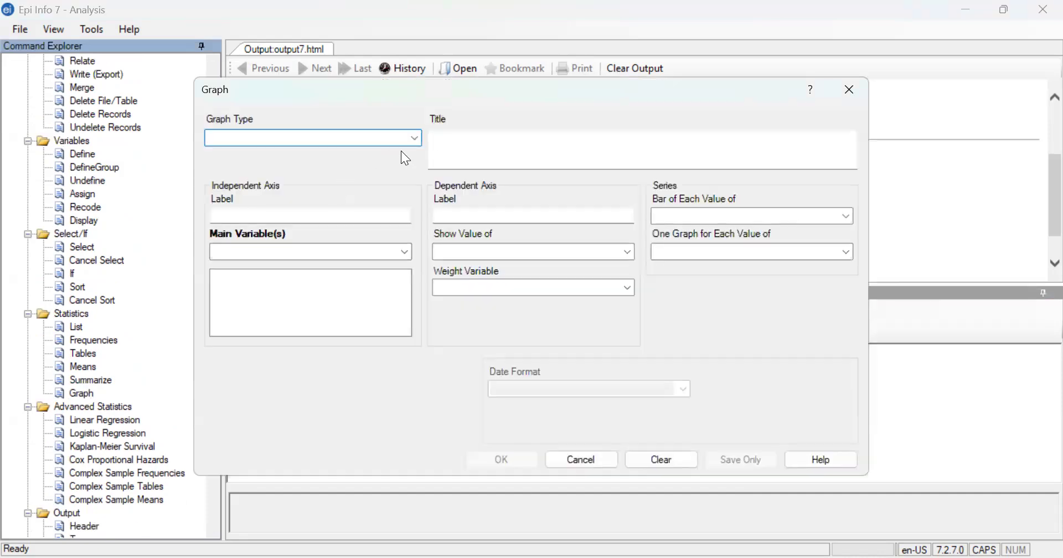
{"action": "left_click", "coordinate": [416, 139]}
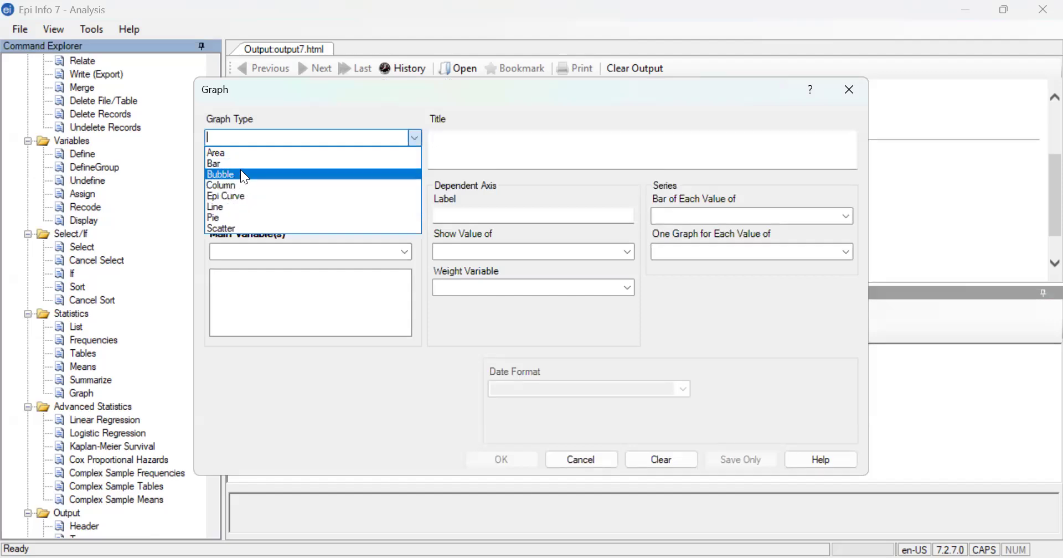
{"action": "left_click", "coordinate": [463, 162]}
{"action": "left_click", "coordinate": [469, 150]}
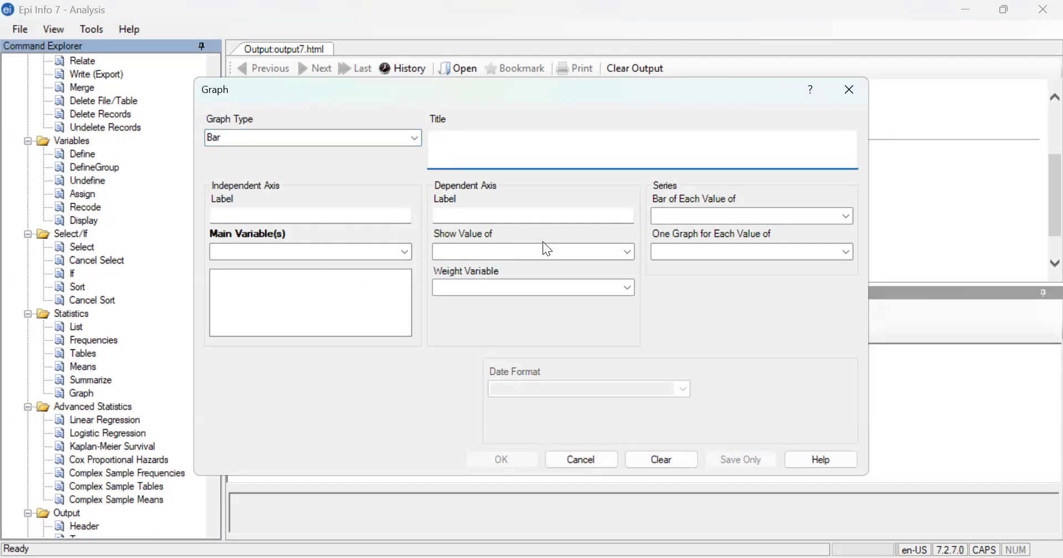
{"action": "left_click", "coordinate": [627, 215]}
{"action": "left_click", "coordinate": [279, 216]}
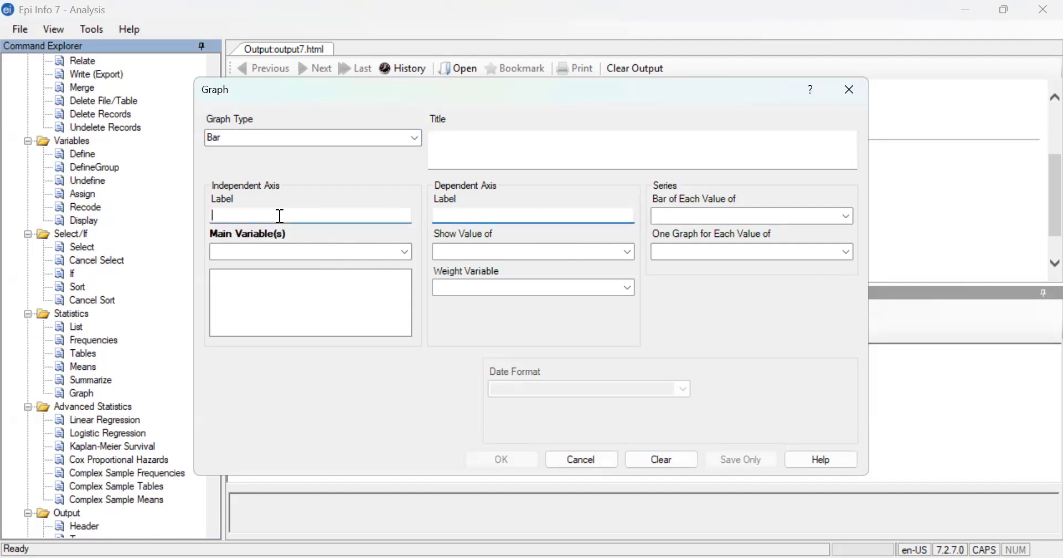
- Add Dateofbirth as the graph's main variable and generate the bar graph
{"action": "left_click", "coordinate": [398, 253]}
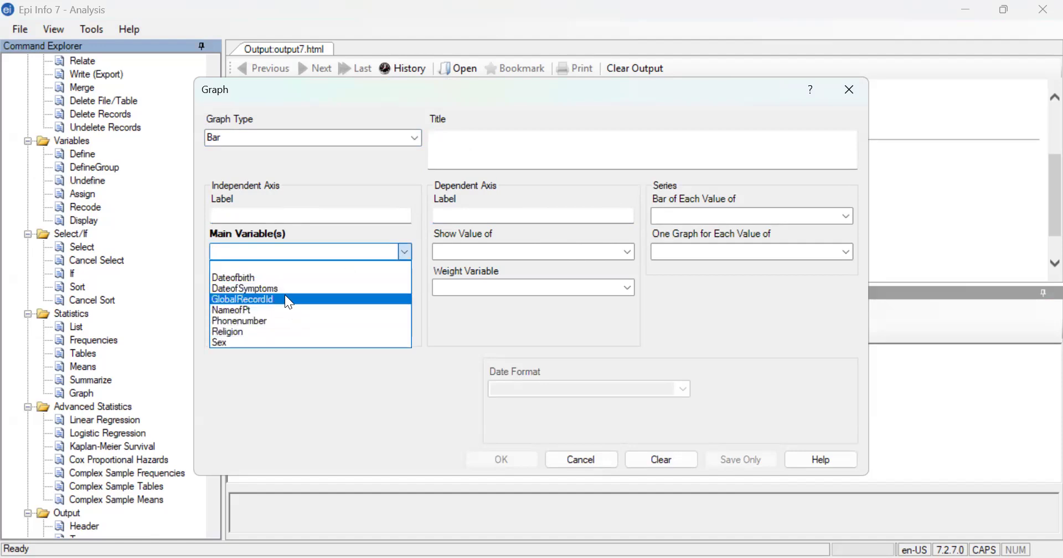
{"action": "left_click", "coordinate": [275, 280]}
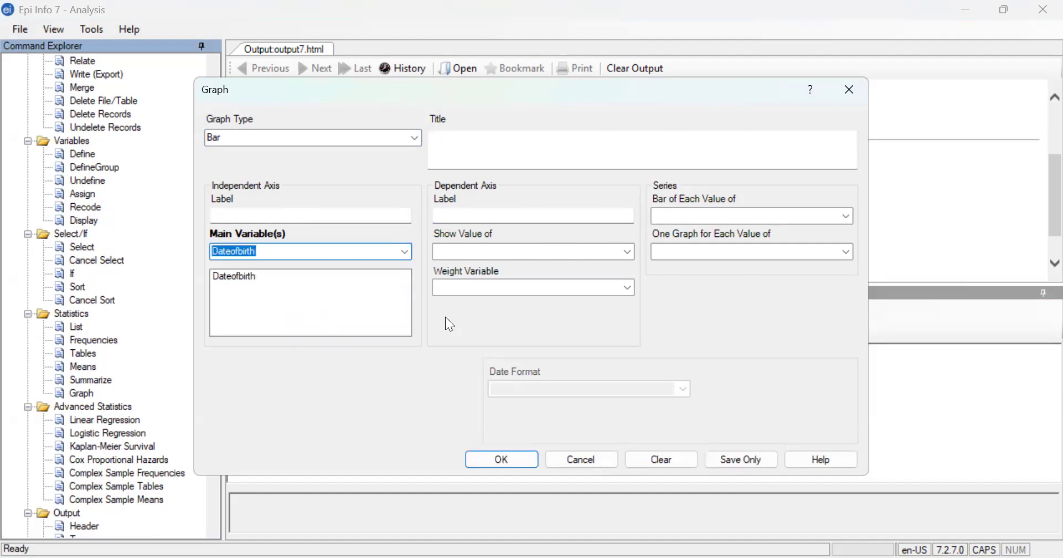
{"action": "left_click", "coordinate": [502, 459]}
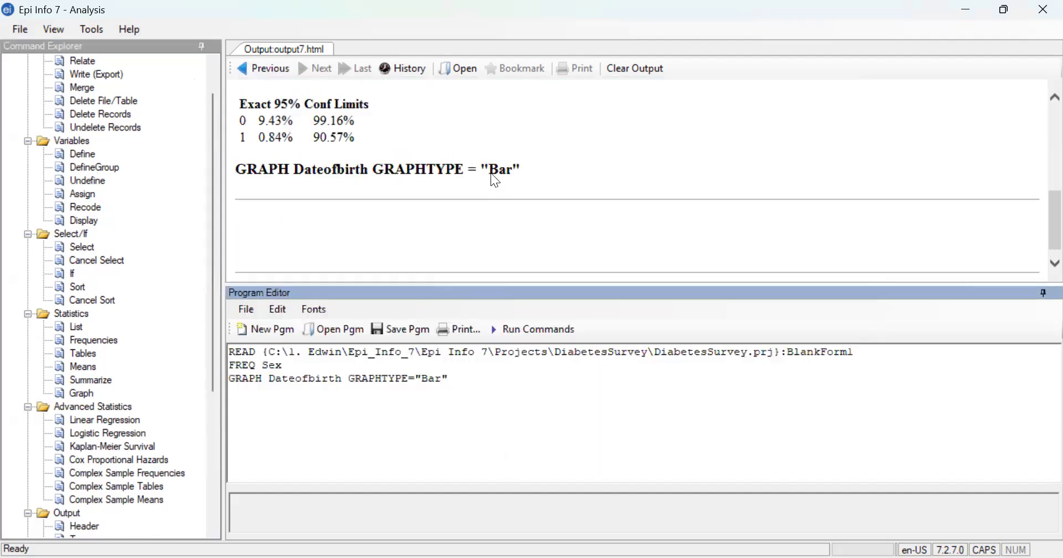
- Enlarge the output area by shrinking the Program Editor, and inspect the Dateofbirth graph output below the frequency results
{"action": "scroll", "coordinate": [492, 175], "scroll_direction": "up", "scroll_amount": 1}
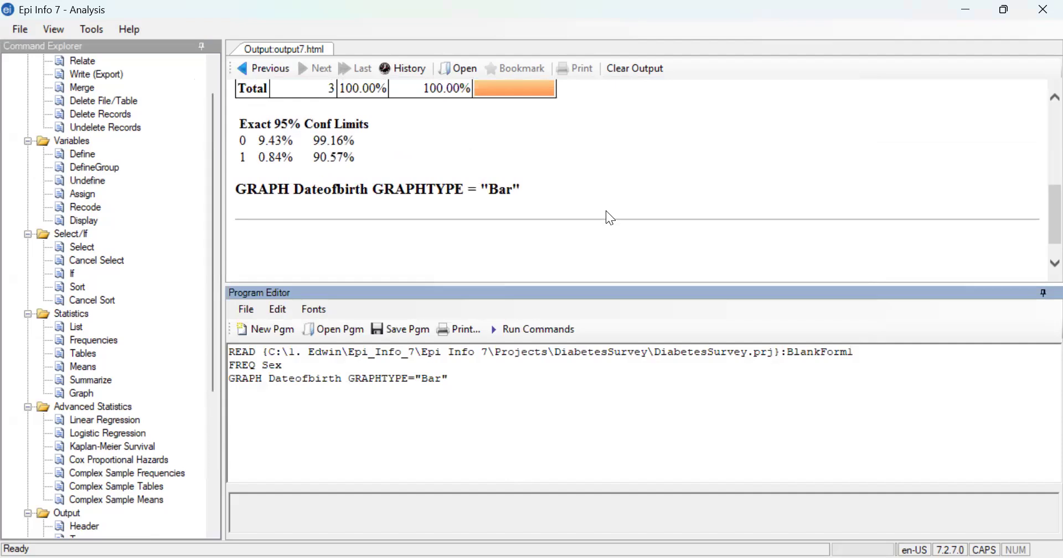
{"action": "scroll", "coordinate": [570, 166], "scroll_direction": "down", "scroll_amount": 1}
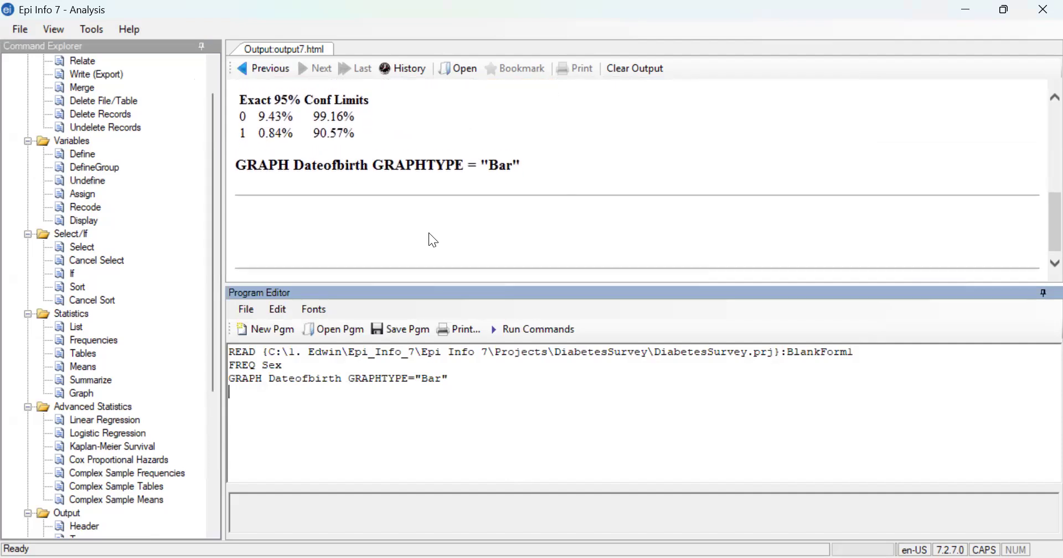
{"action": "left_click_drag", "start_coordinate": [455, 283], "coordinate": [456, 411]}
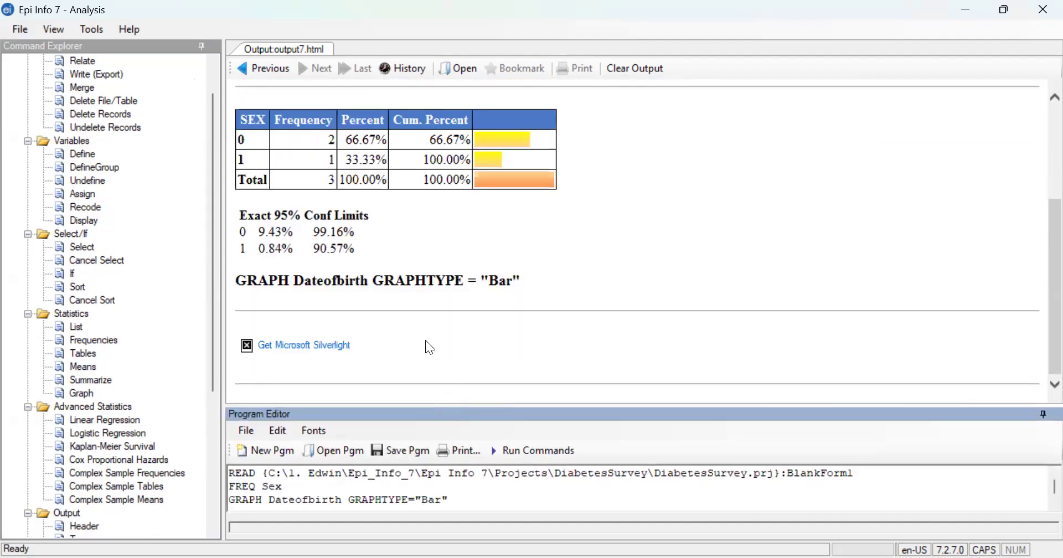
{"action": "left_click", "coordinate": [398, 381]}
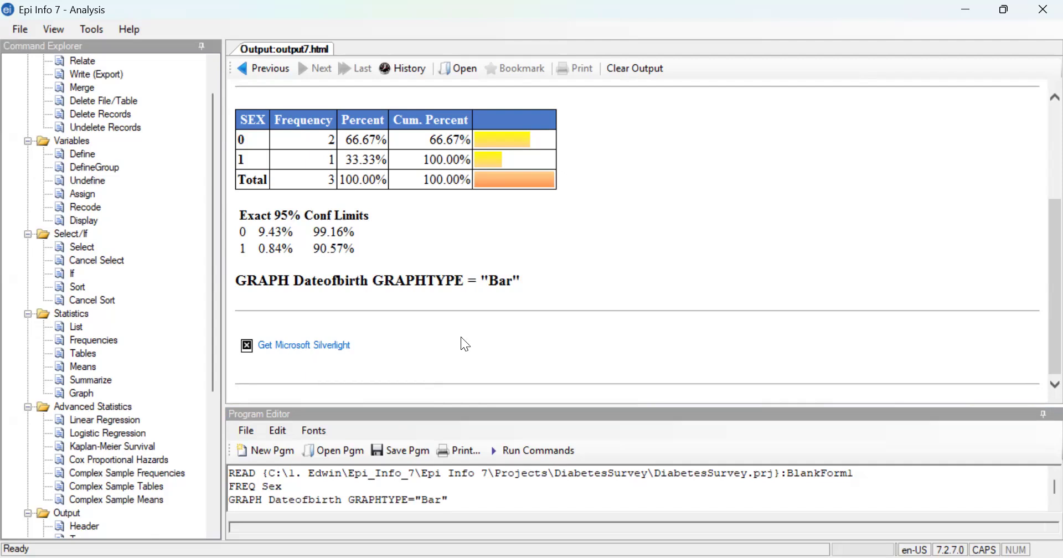
{"action": "scroll", "coordinate": [461, 338], "scroll_direction": "up", "scroll_amount": 3}
{"action": "scroll", "coordinate": [461, 337], "scroll_direction": "down", "scroll_amount": 2}
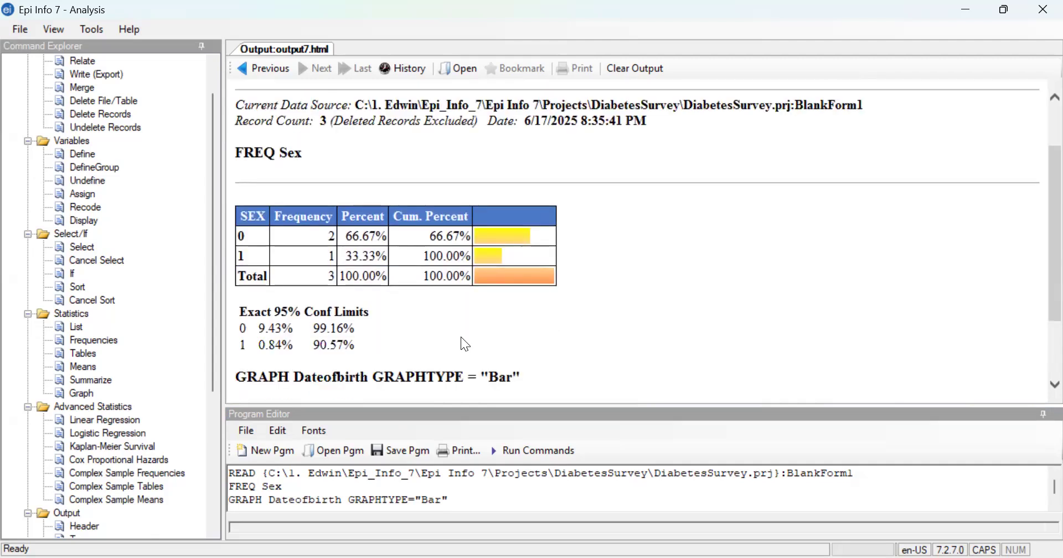
{"action": "scroll", "coordinate": [465, 344], "scroll_direction": "down", "scroll_amount": 2}
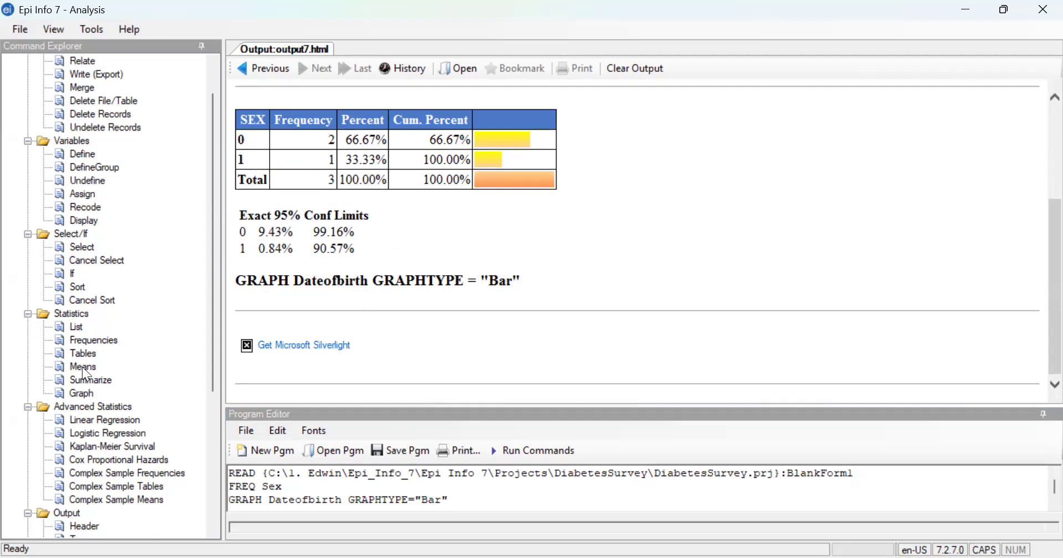
- Start another graph with Religion as the main variable and show the available graph types
{"action": "left_click", "coordinate": [81, 395]}
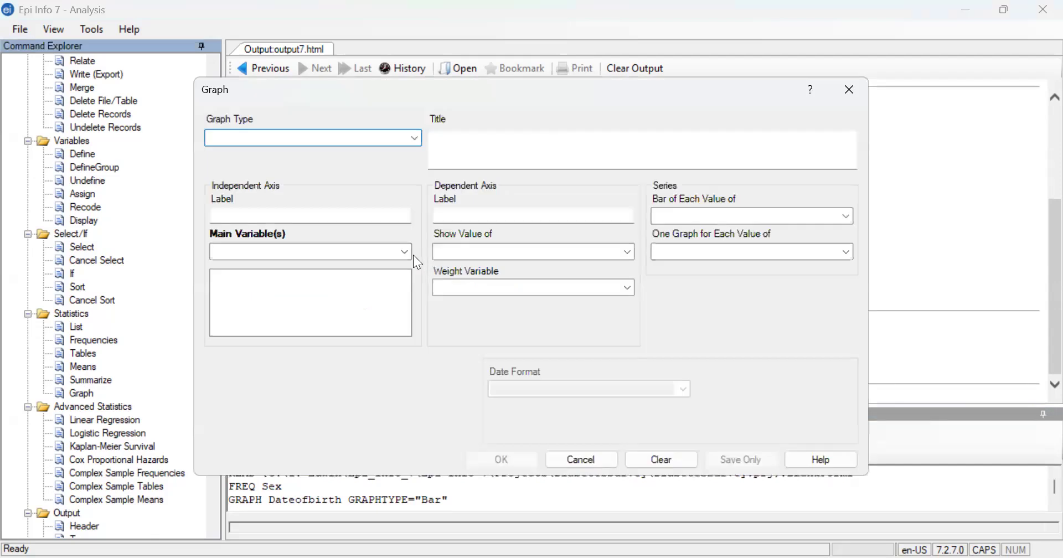
{"action": "left_click", "coordinate": [405, 252]}
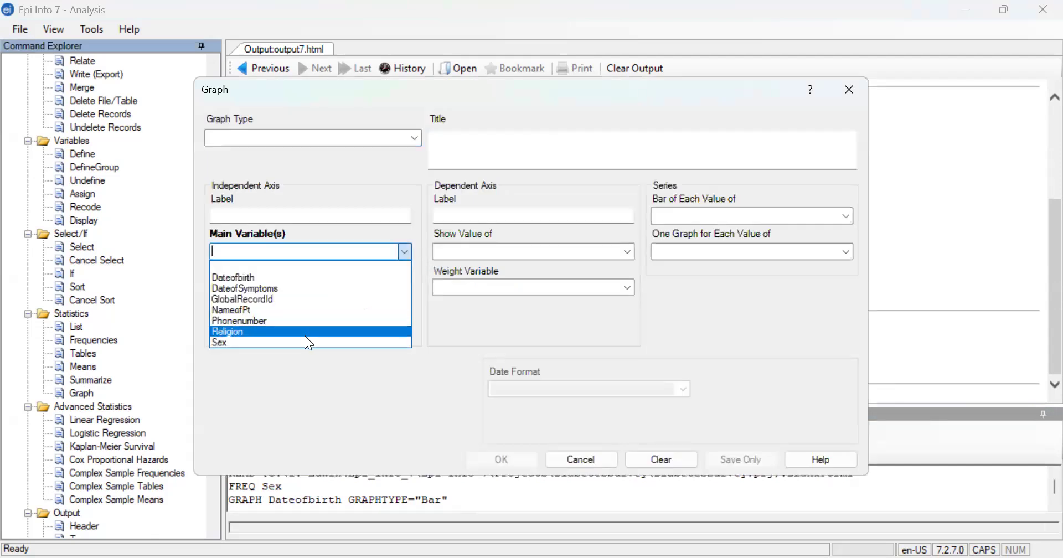
{"action": "left_click", "coordinate": [306, 332]}
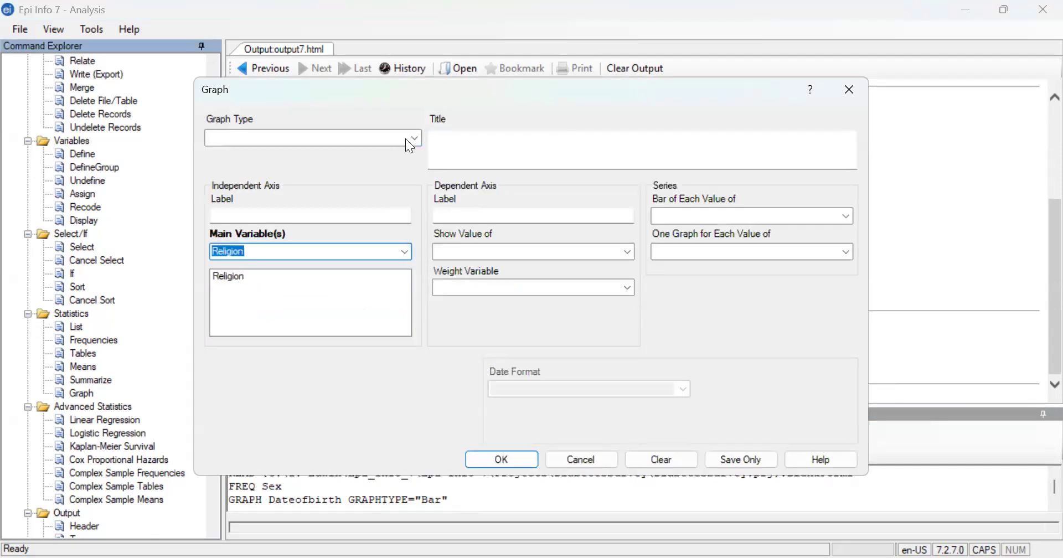
{"action": "left_click", "coordinate": [266, 138]}
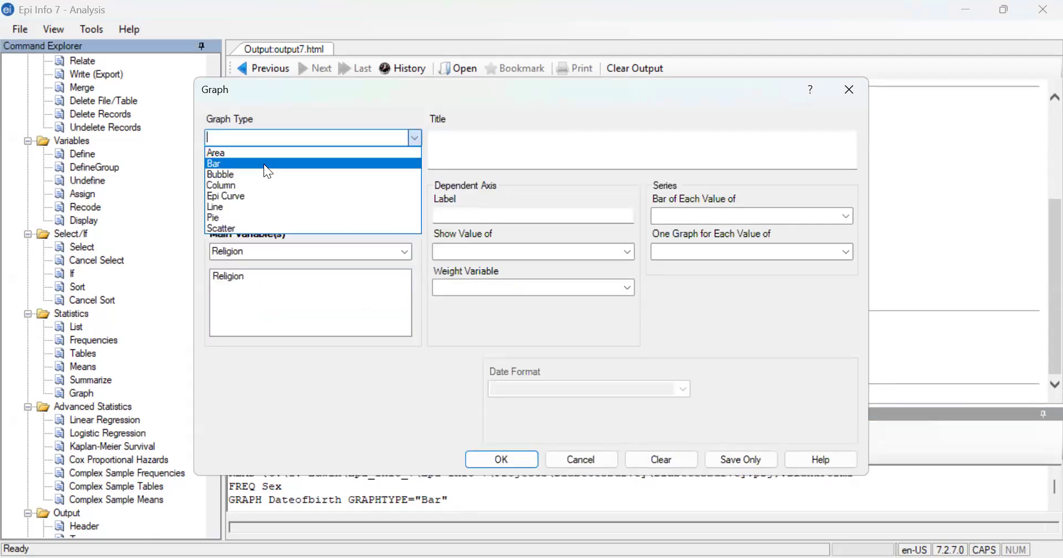